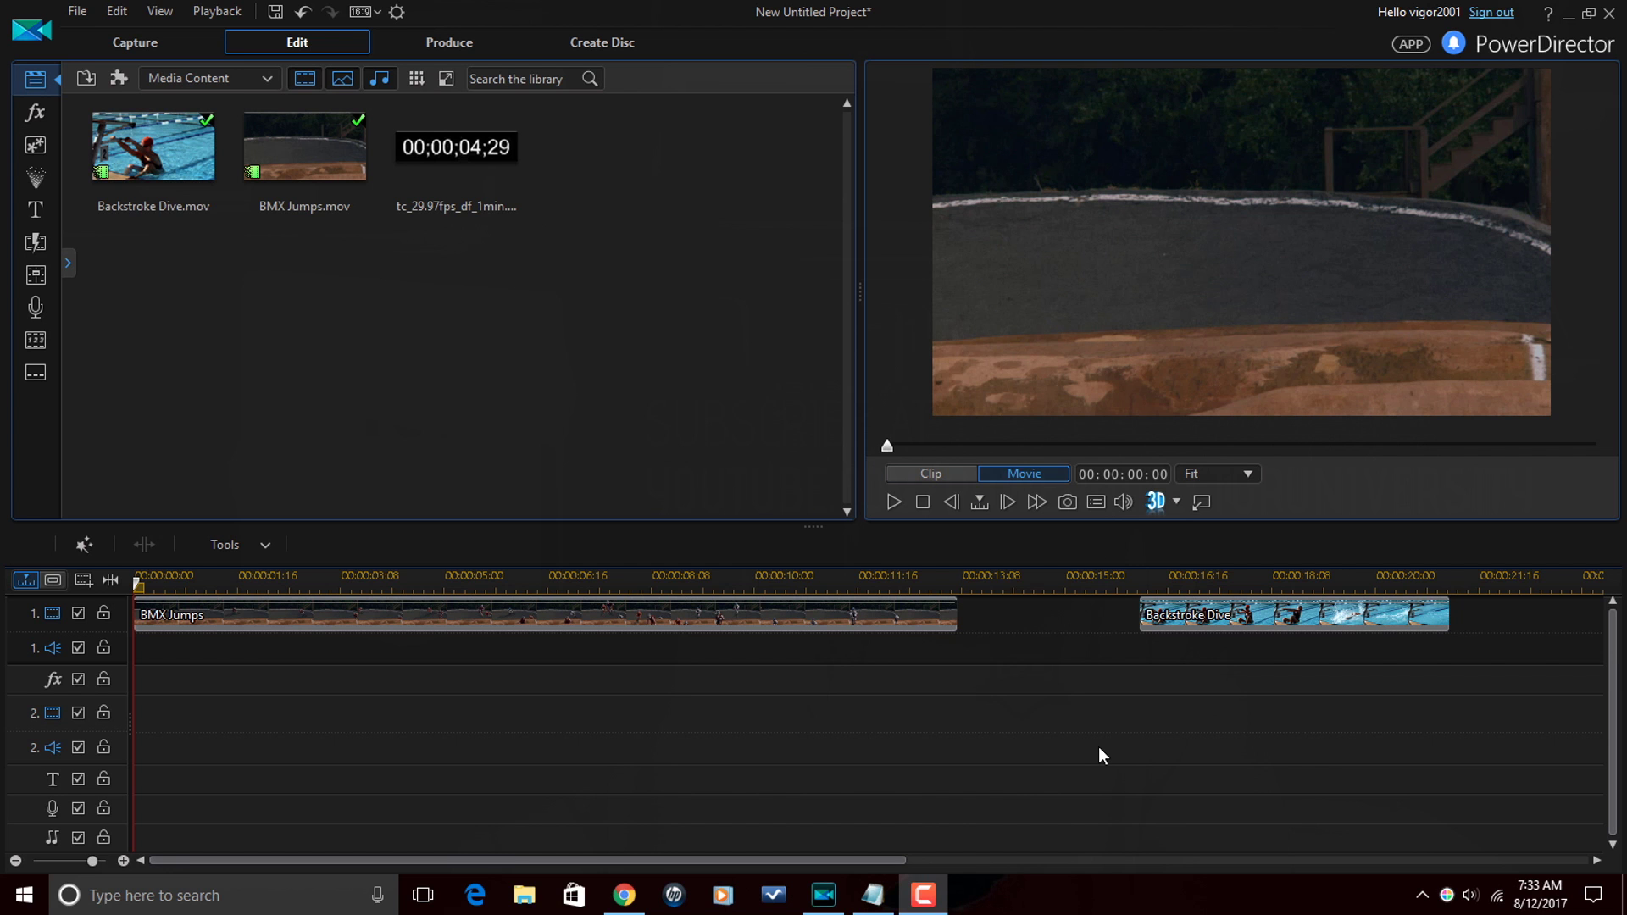
# Step: Switch to Chrome to show the MediaCollege timecode download page
pyautogui.click(621, 898)
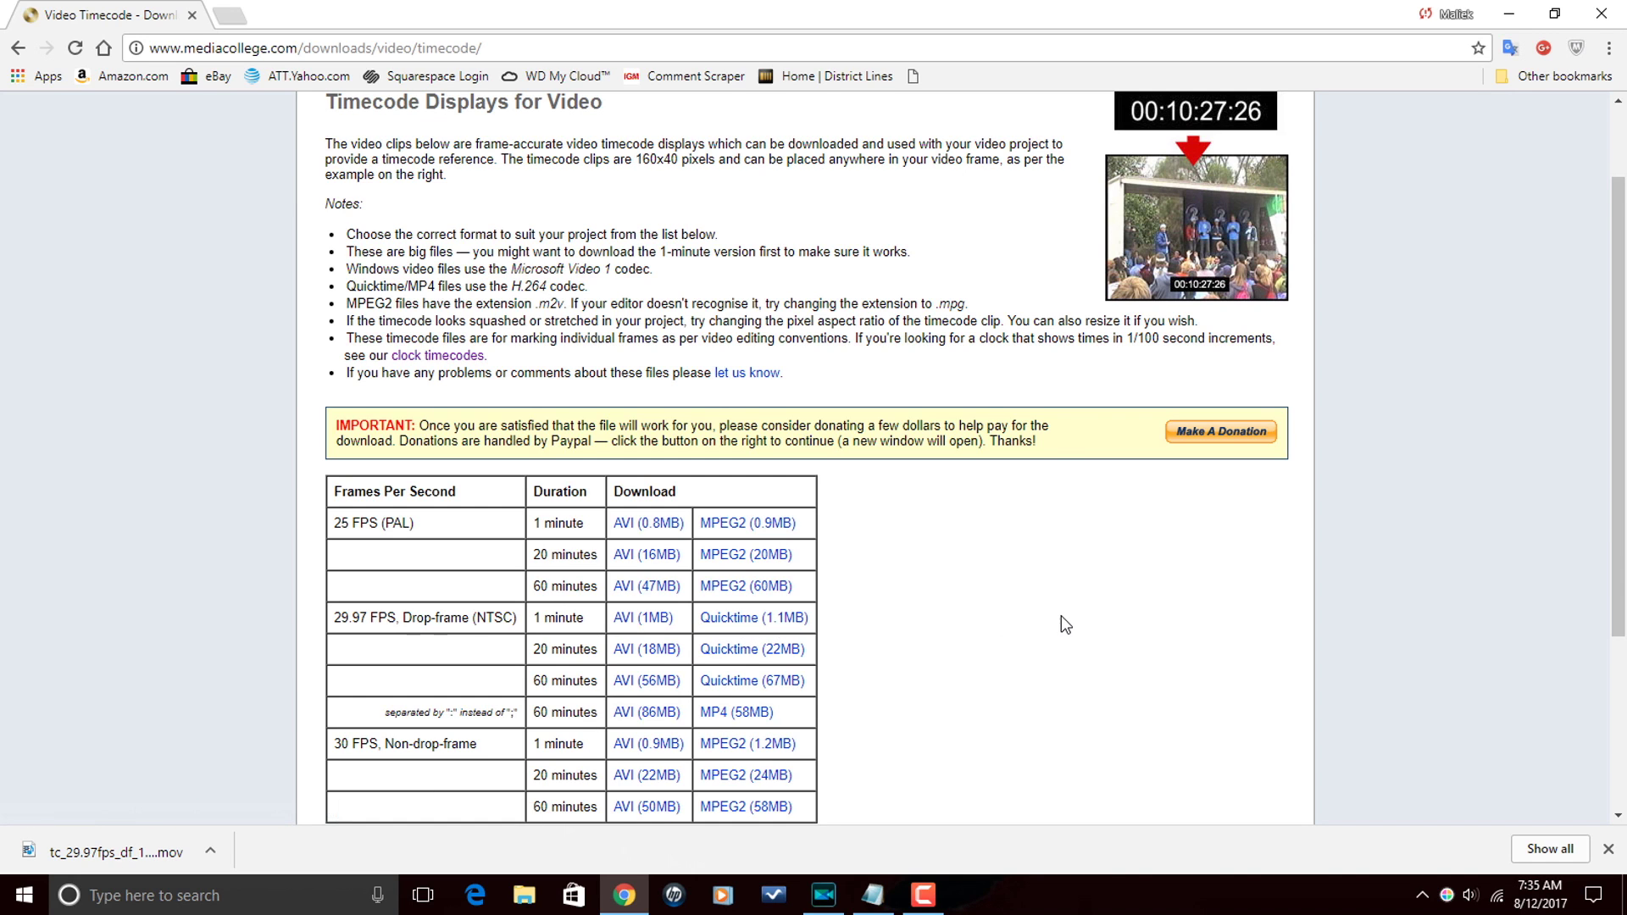
# Step: Minimize the browser to return to PowerDirector, where the downloaded timecode clip is in the library
pyautogui.click(1508, 14)
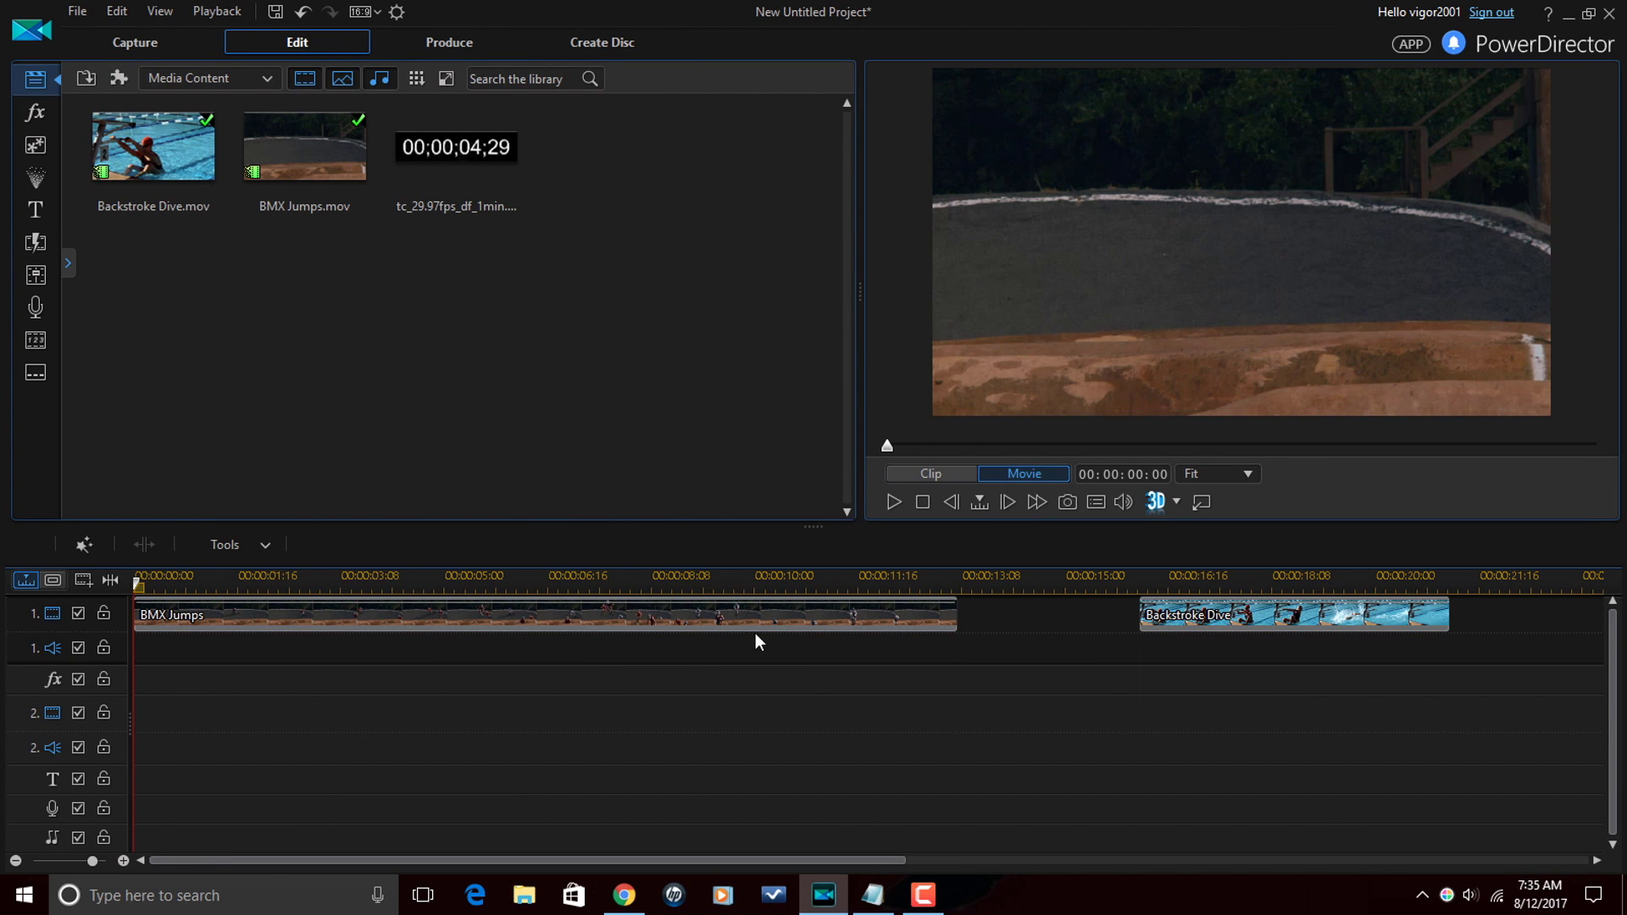
pyautogui.moveTo(138, 583); pyautogui.dragTo(583, 616)
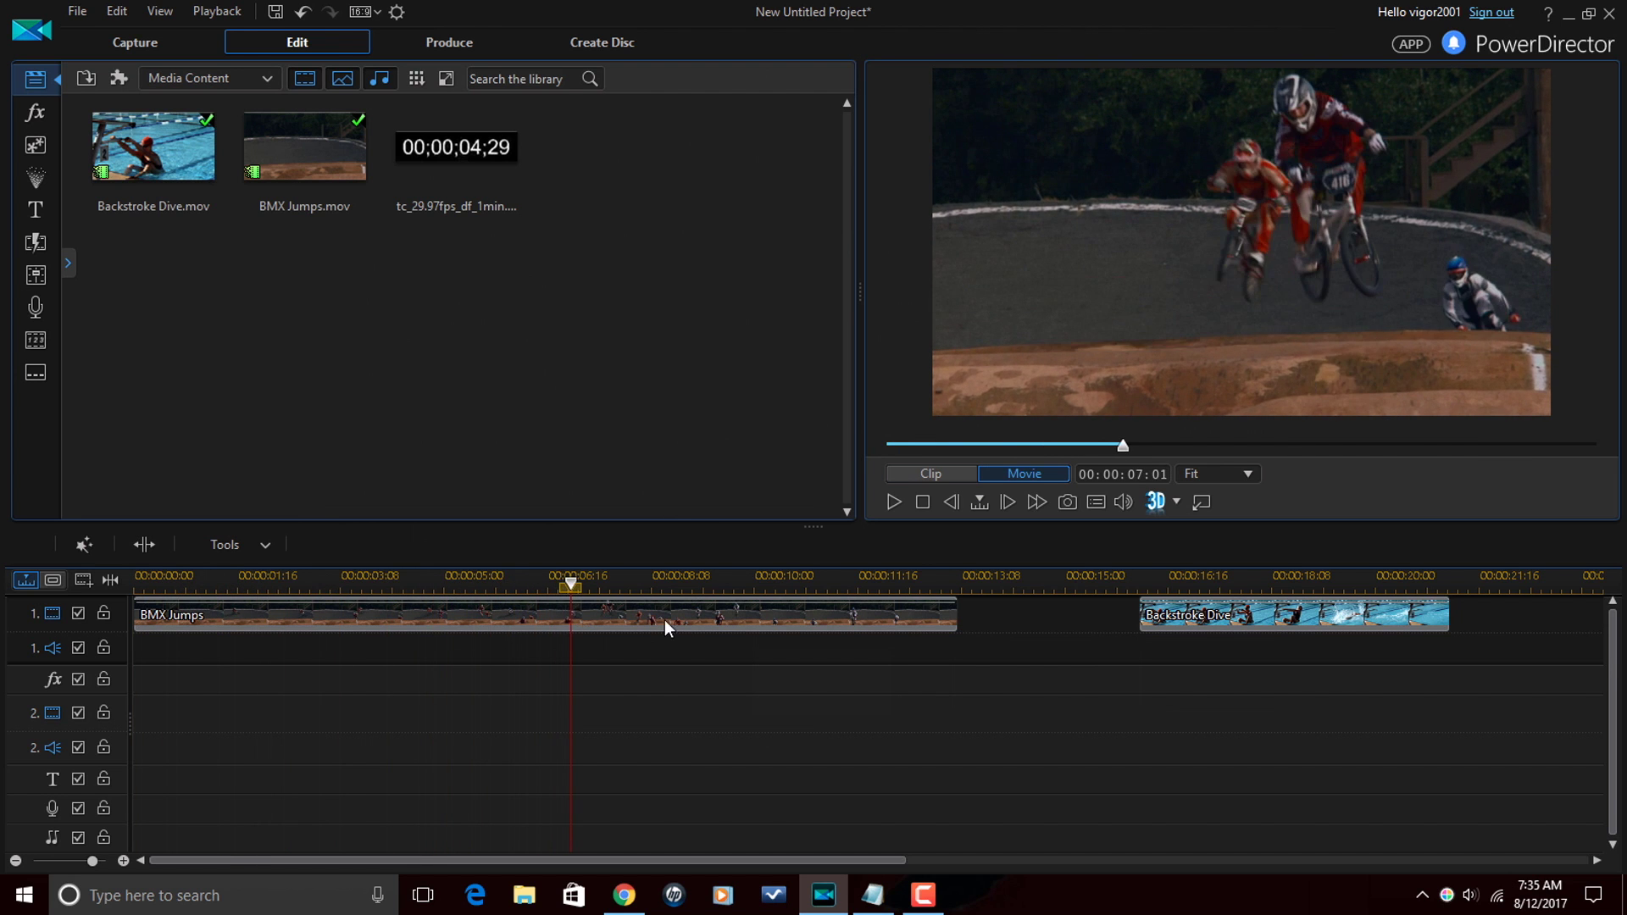
pyautogui.click(1218, 579)
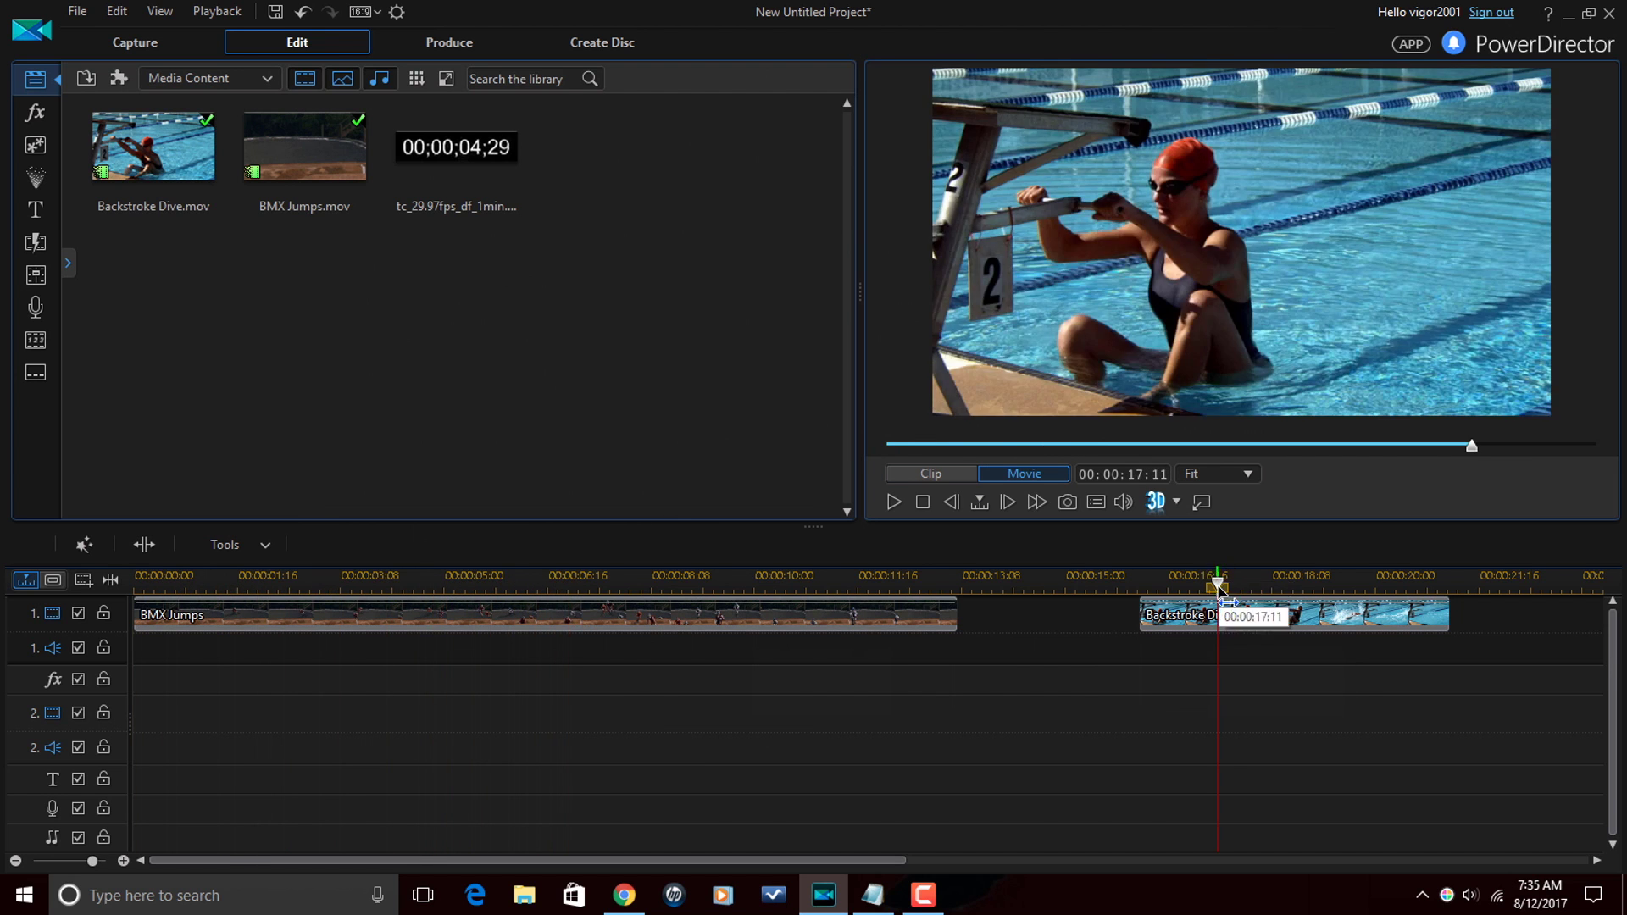
pyautogui.moveTo(1224, 602); pyautogui.dragTo(136, 603)
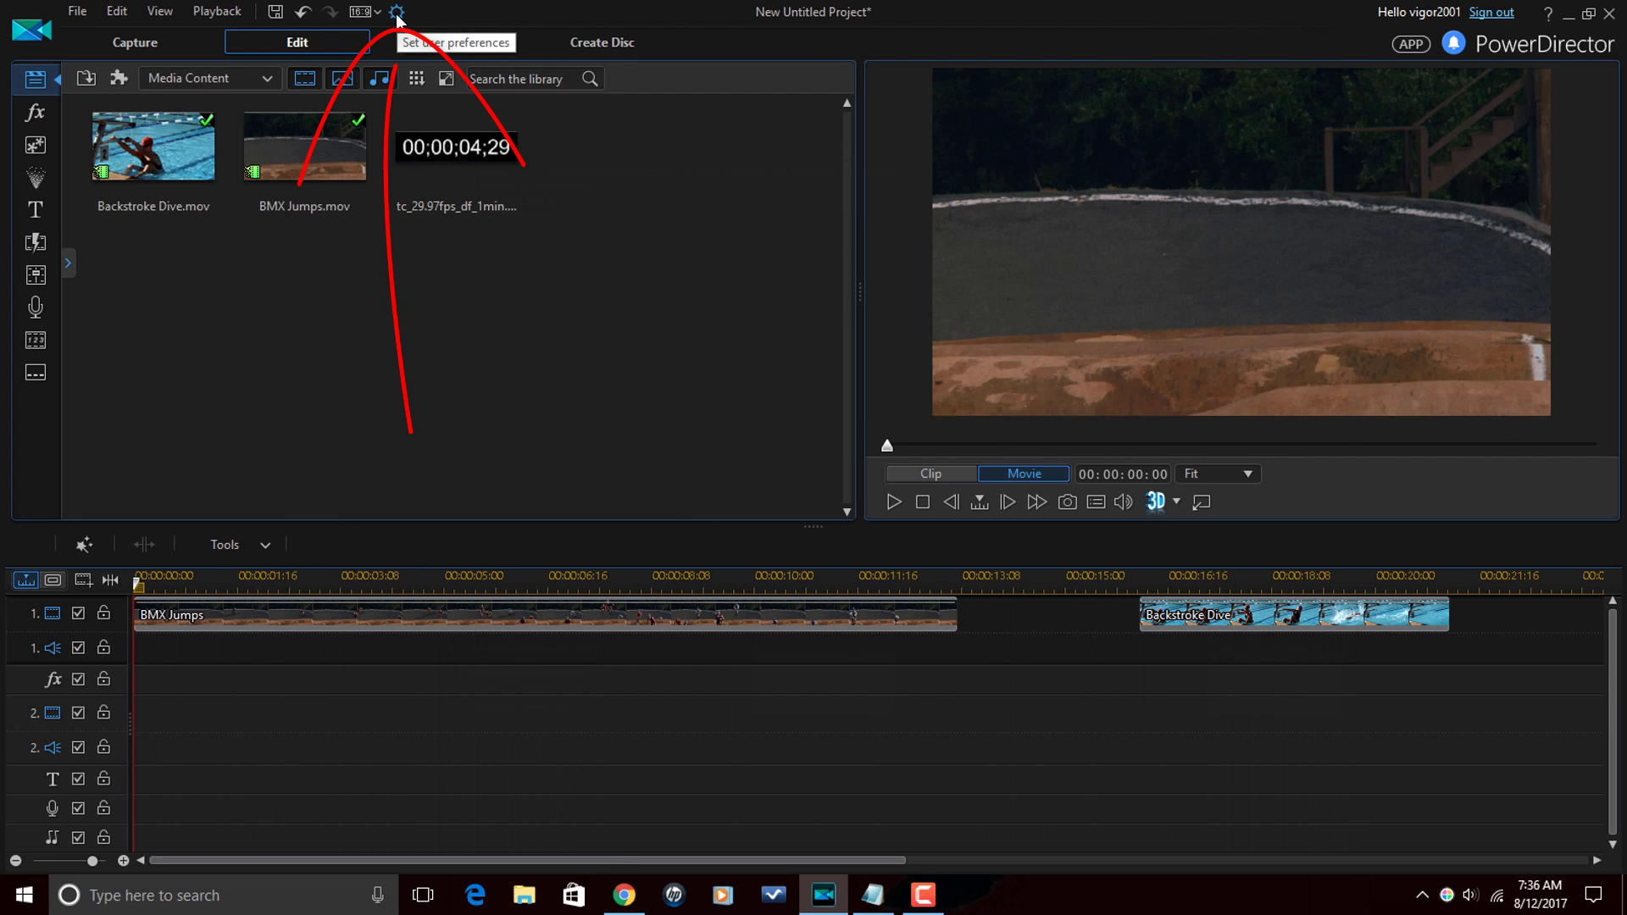
pyautogui.click(397, 12)
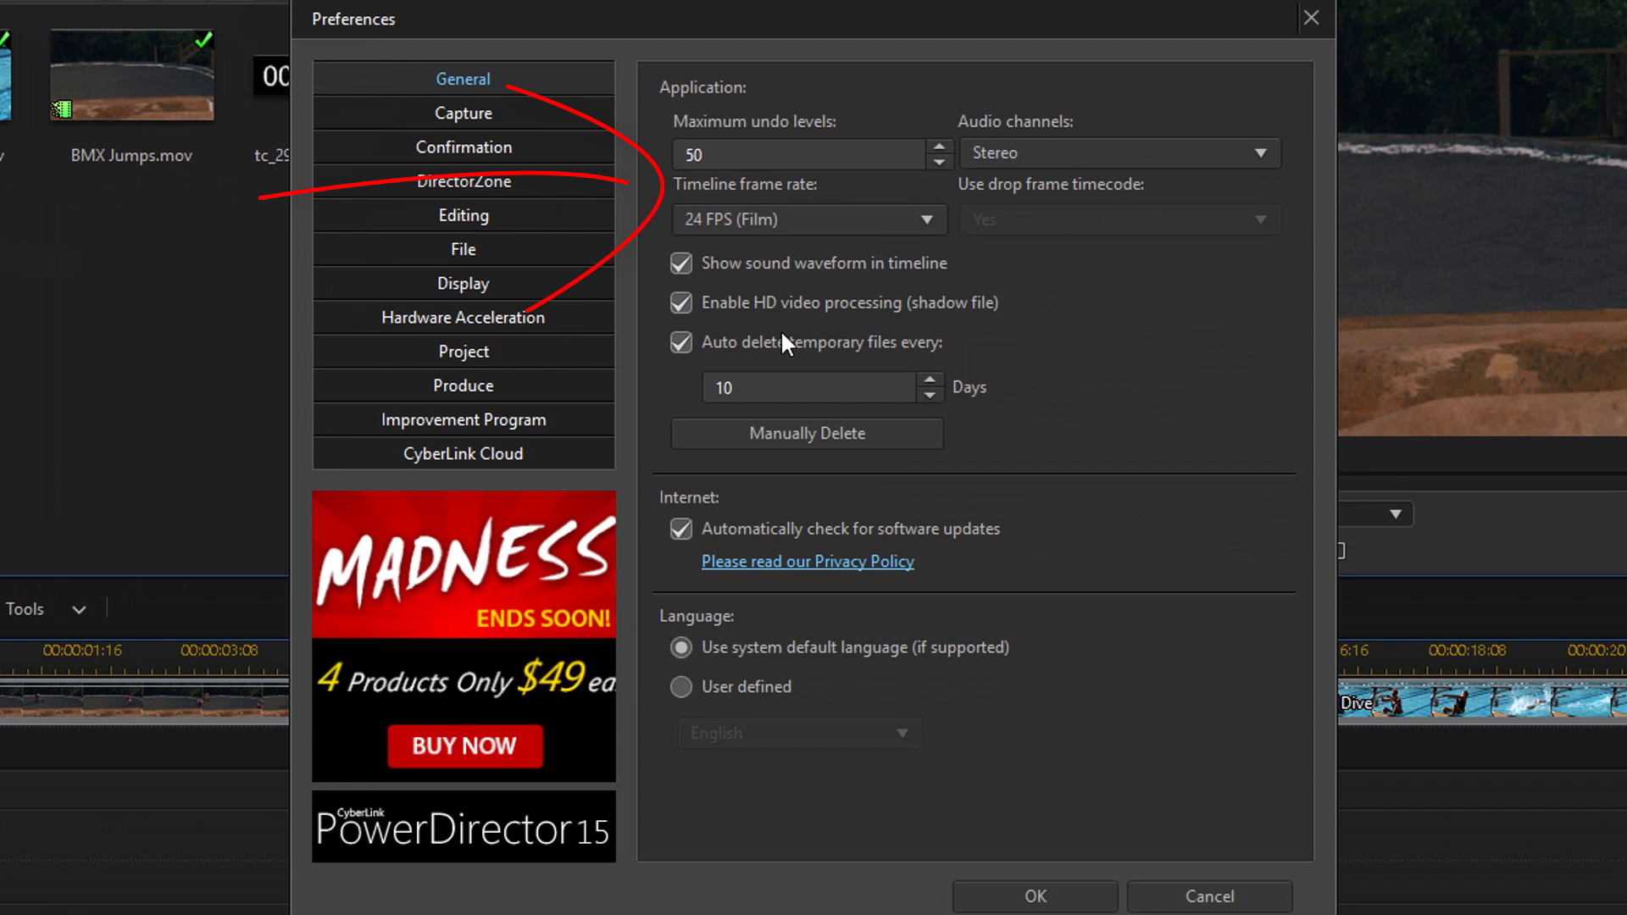
# Step: Choose 30 FPS (NTSC) as the timeline frame rate in General preferences
pyautogui.click(923, 220)
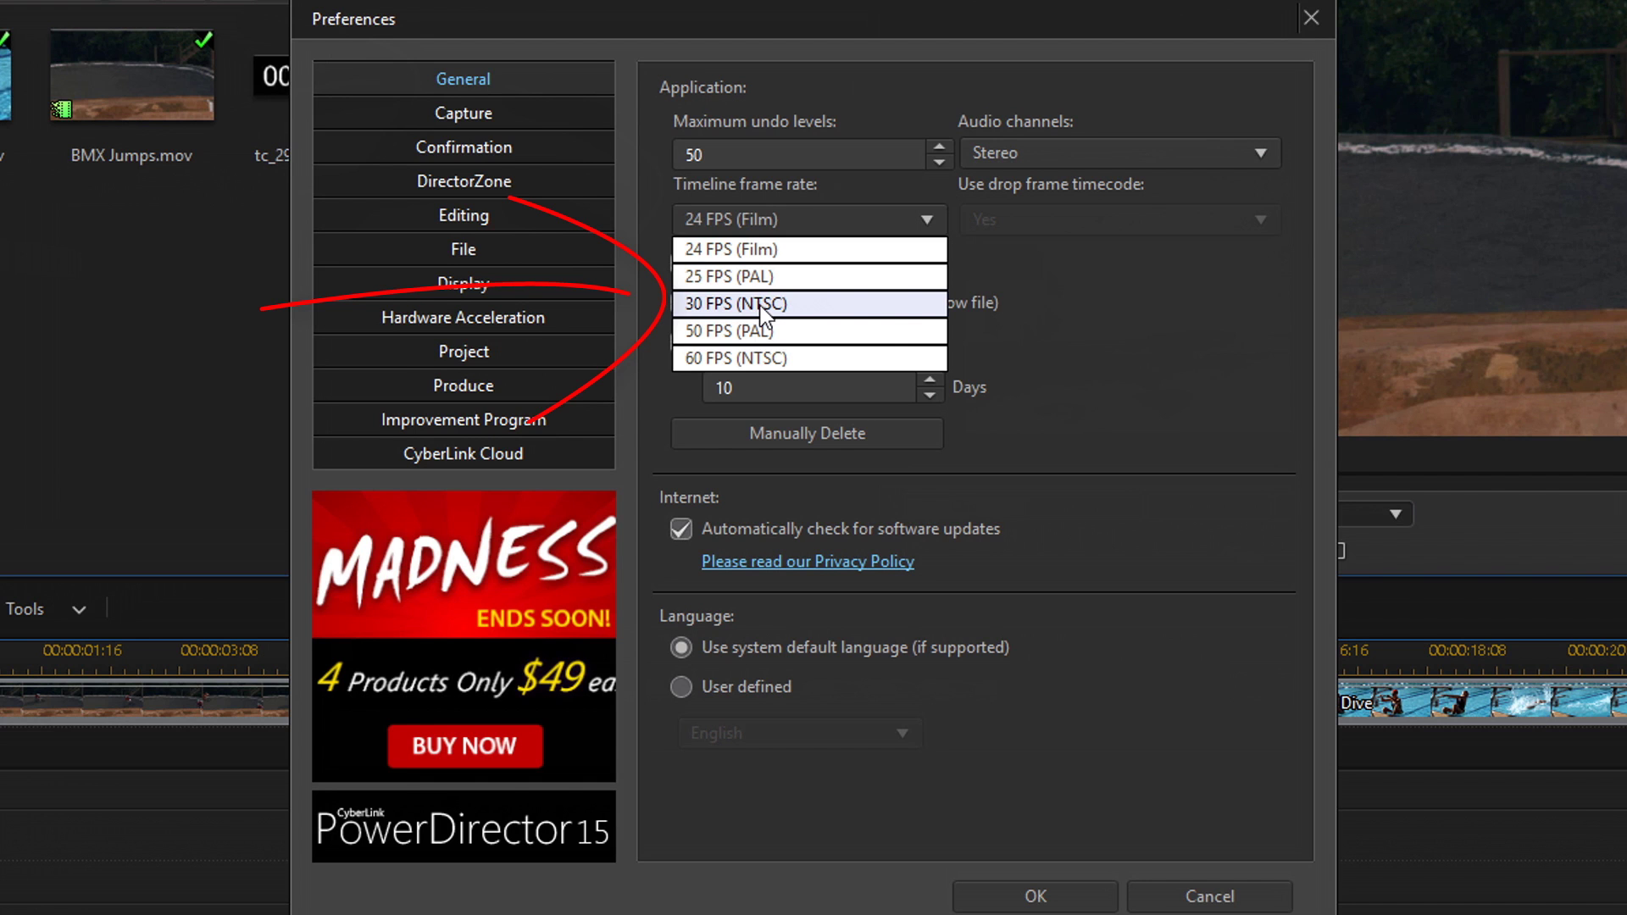
pyautogui.click(762, 305)
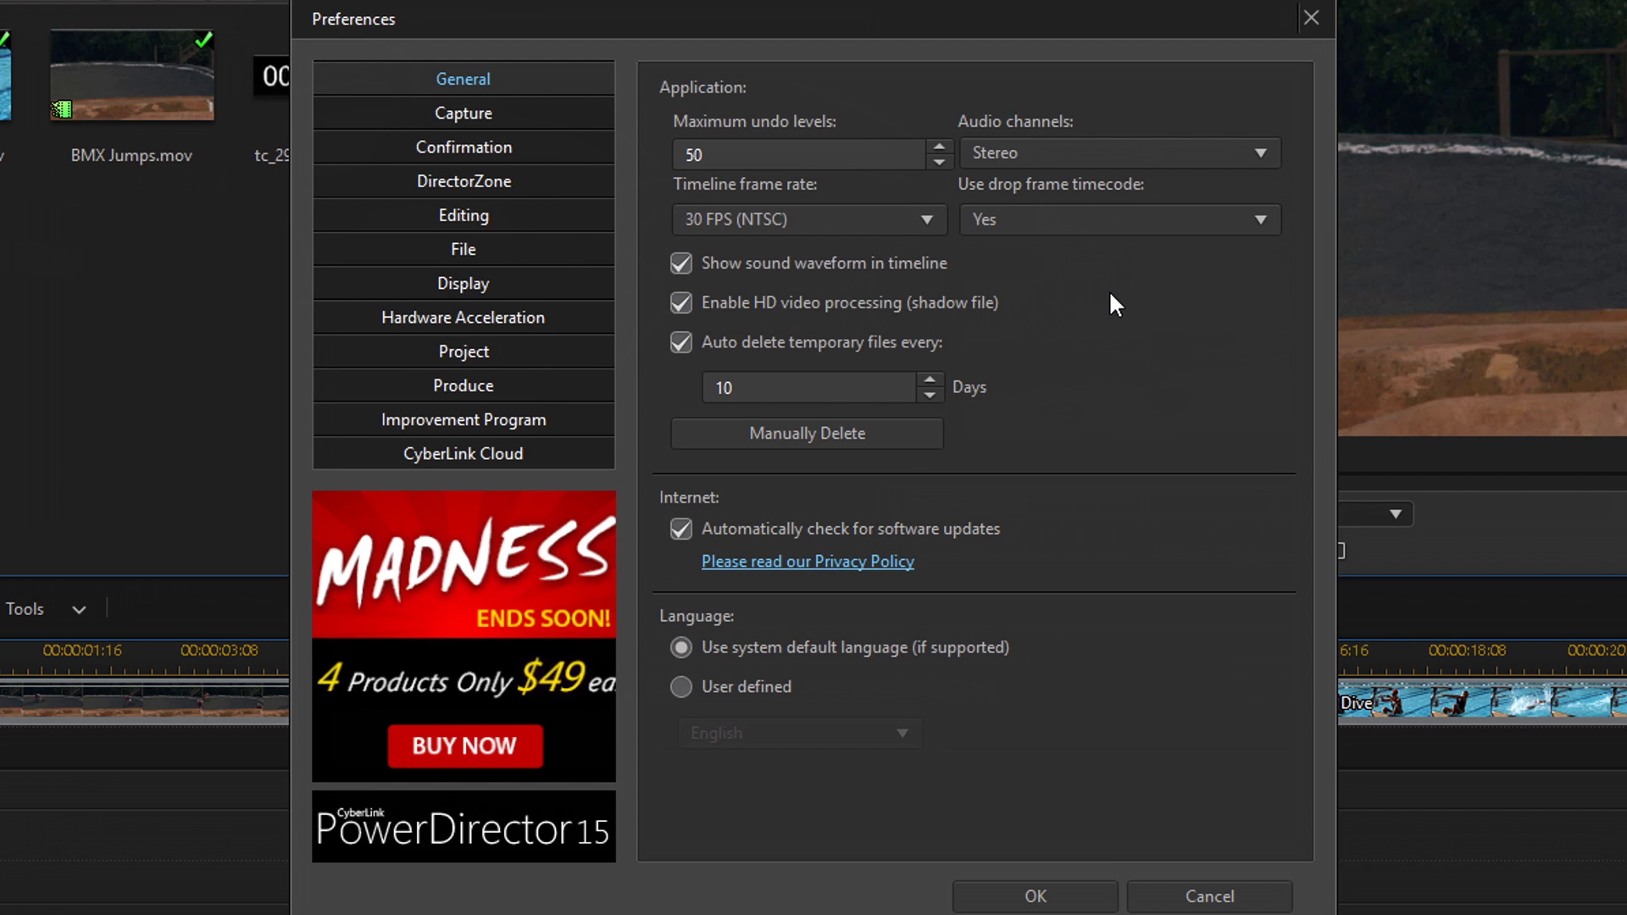
# Step: Toggle drop-frame timecode to No and back to Yes, then apply the preferences
pyautogui.click(1124, 222)
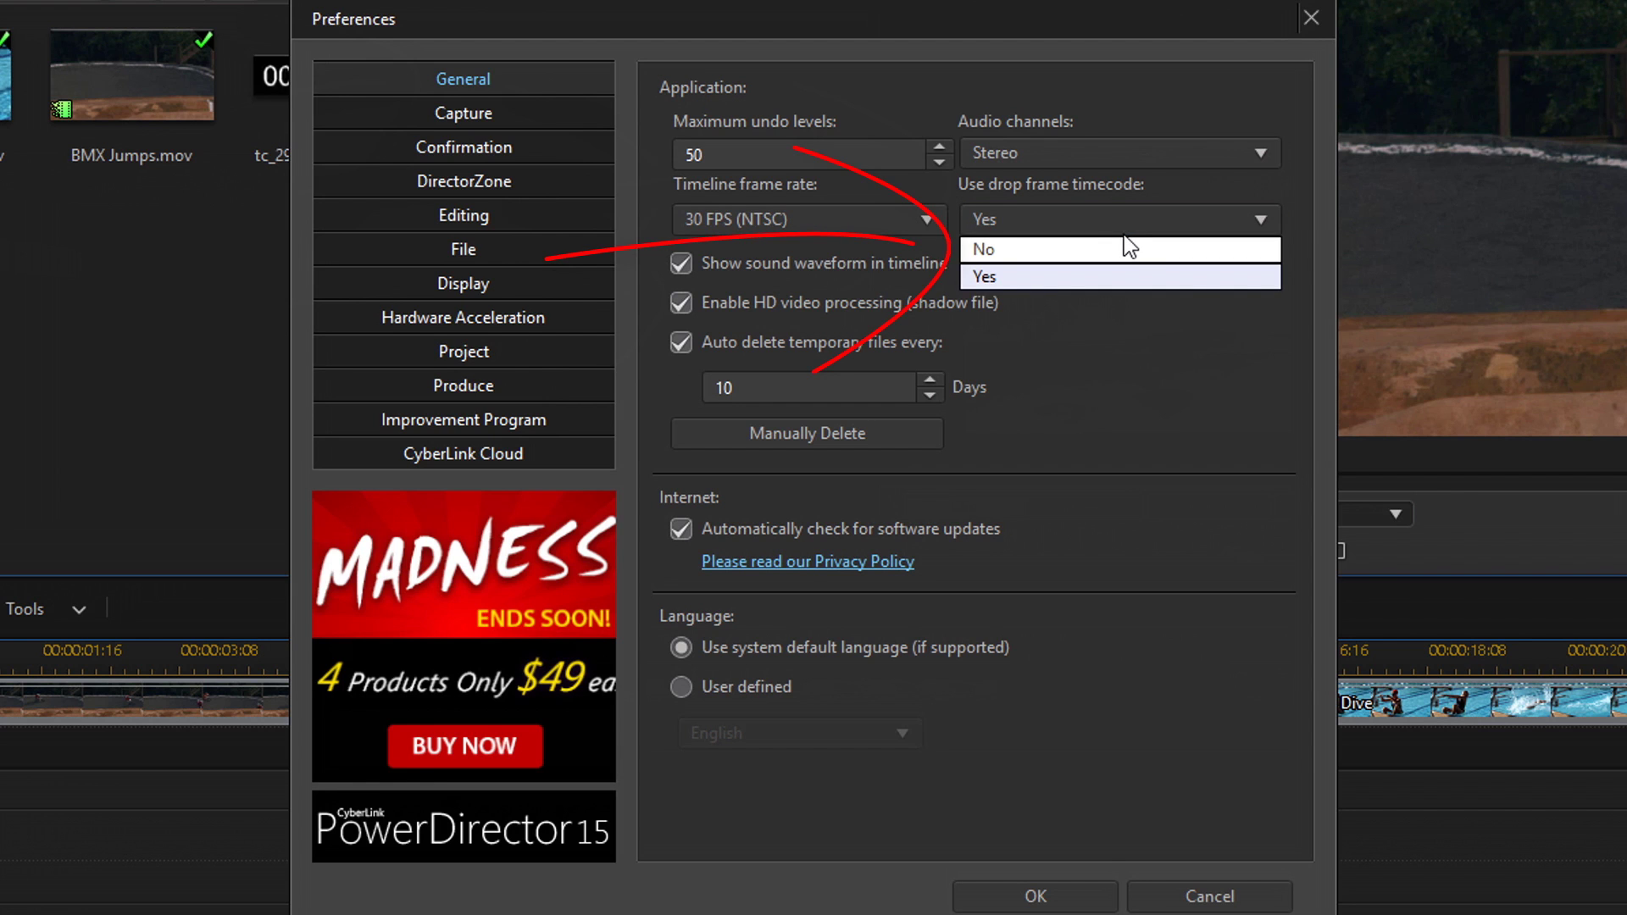
pyautogui.click(1066, 250)
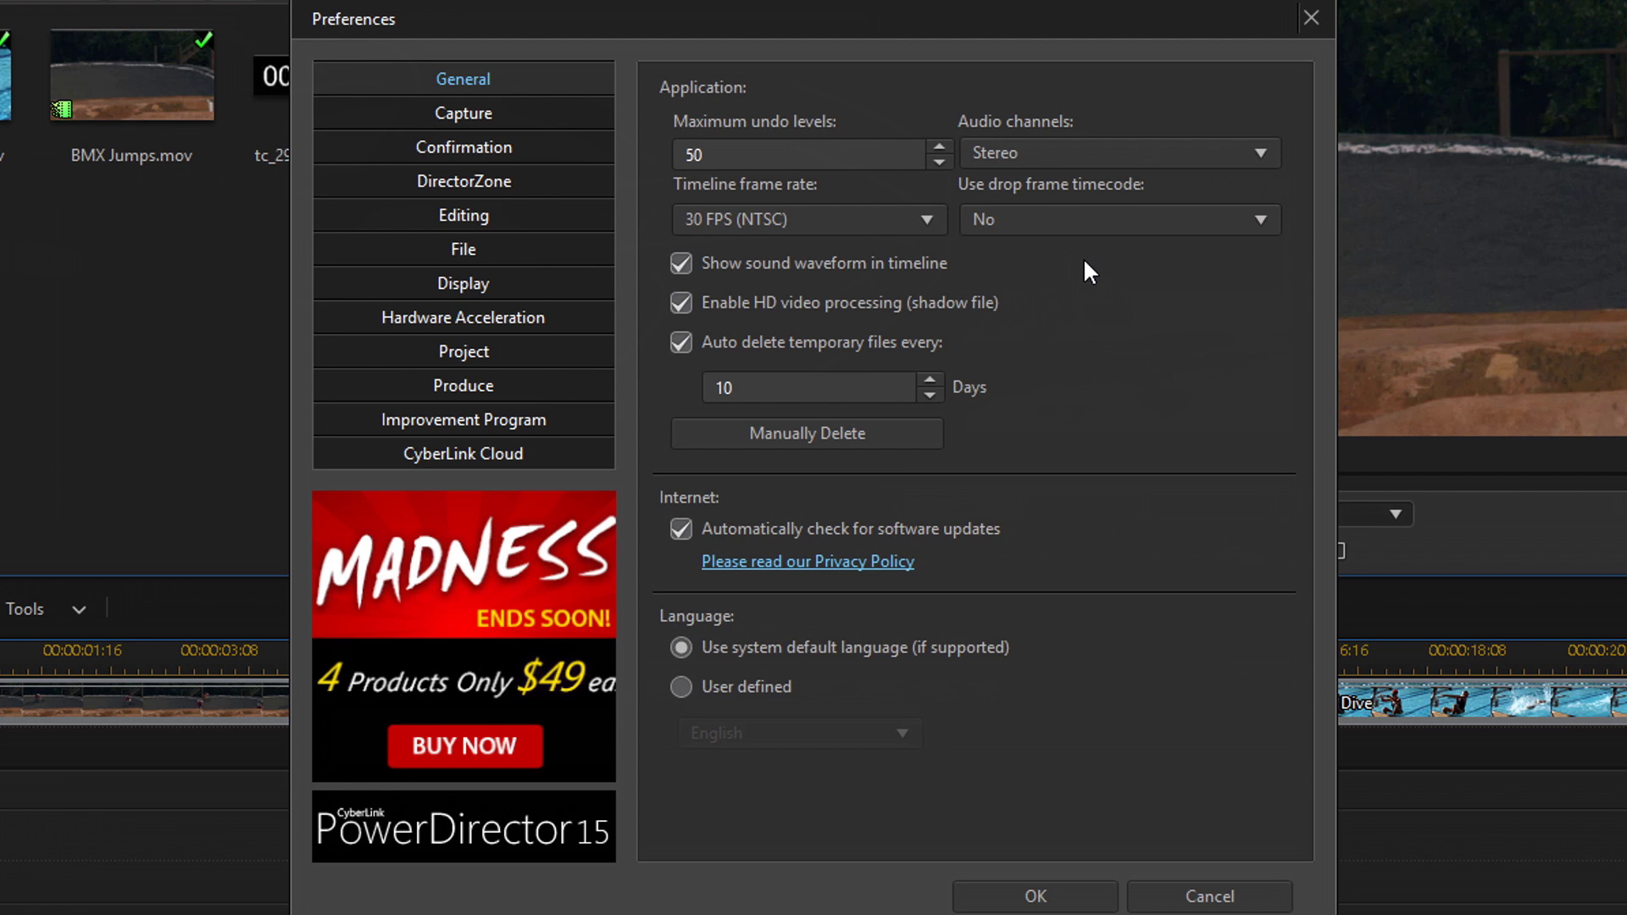
pyautogui.click(1130, 228)
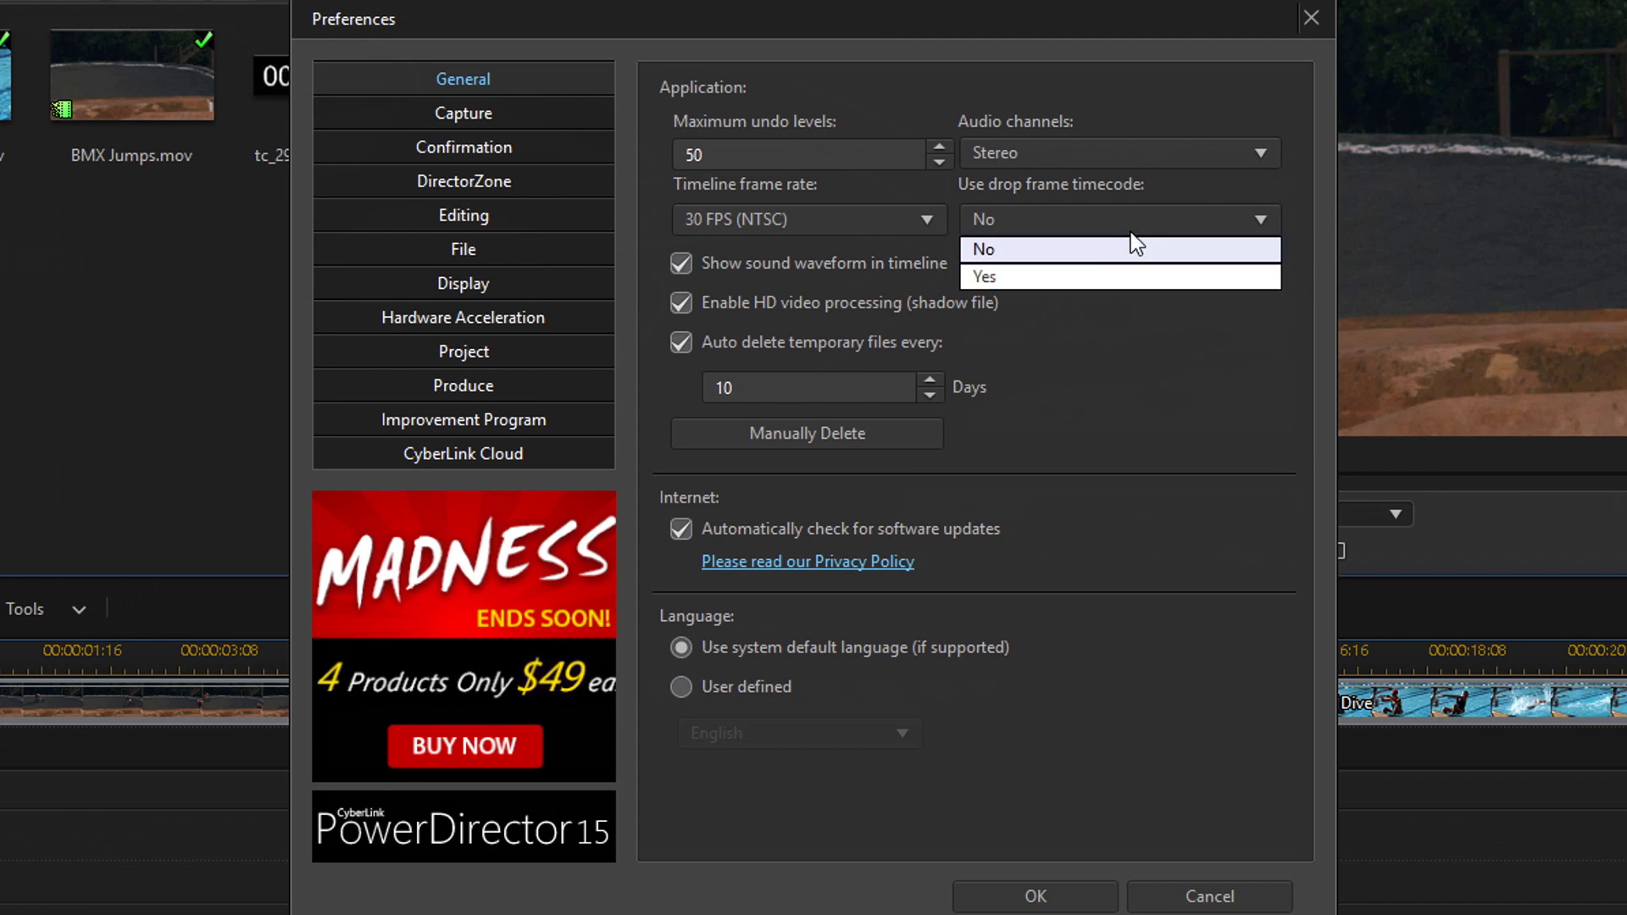
pyautogui.click(1055, 281)
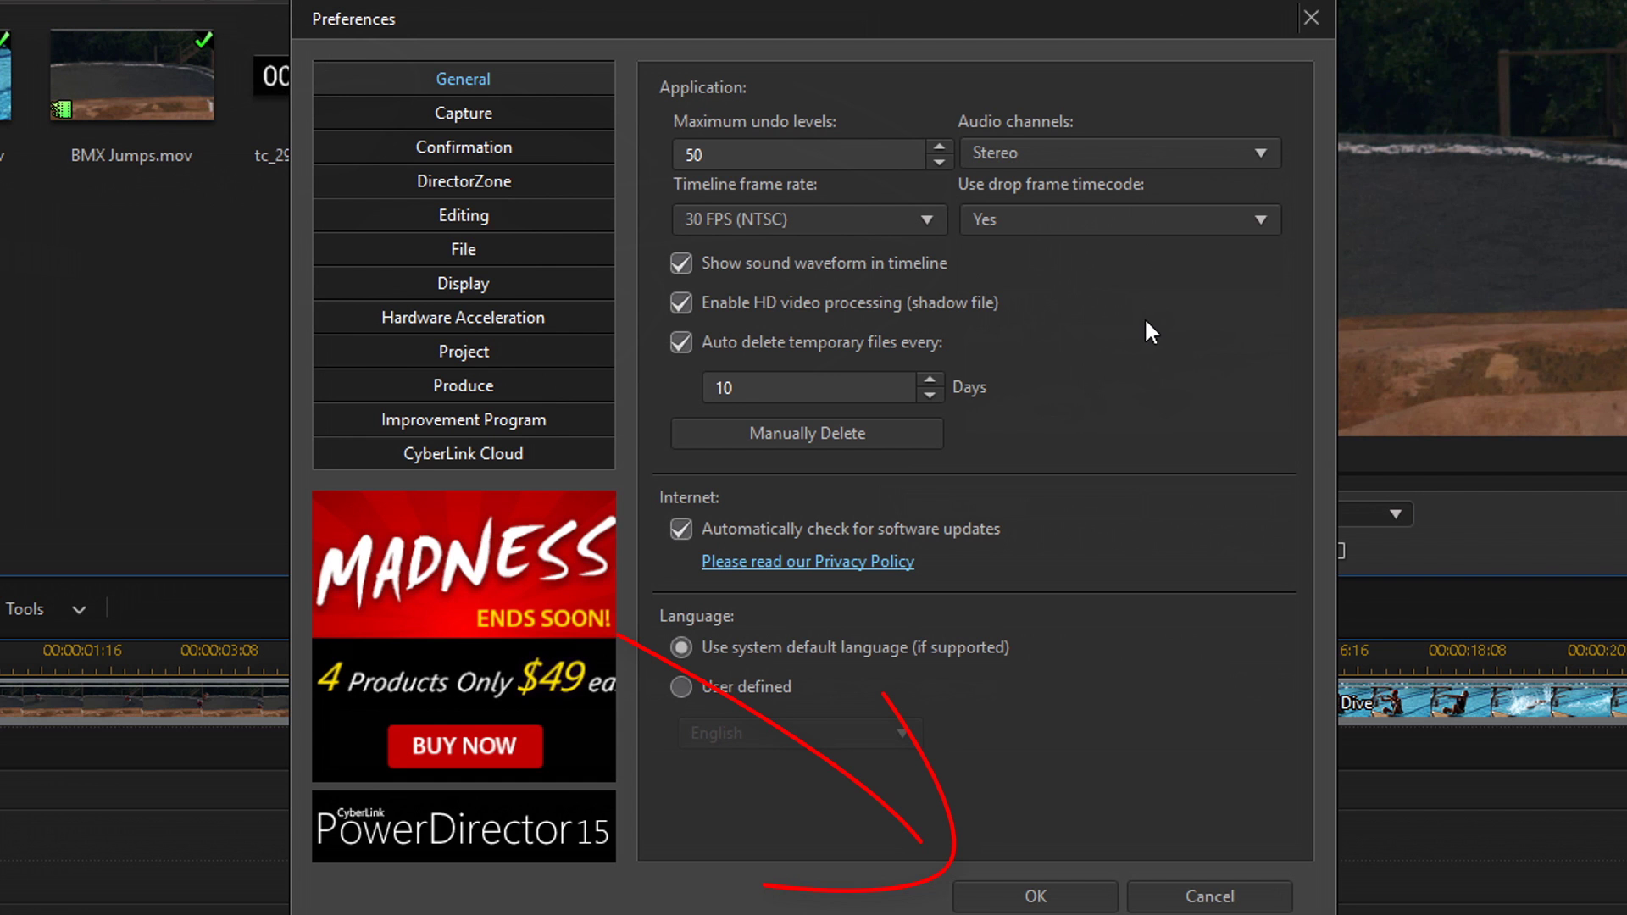
pyautogui.click(1029, 898)
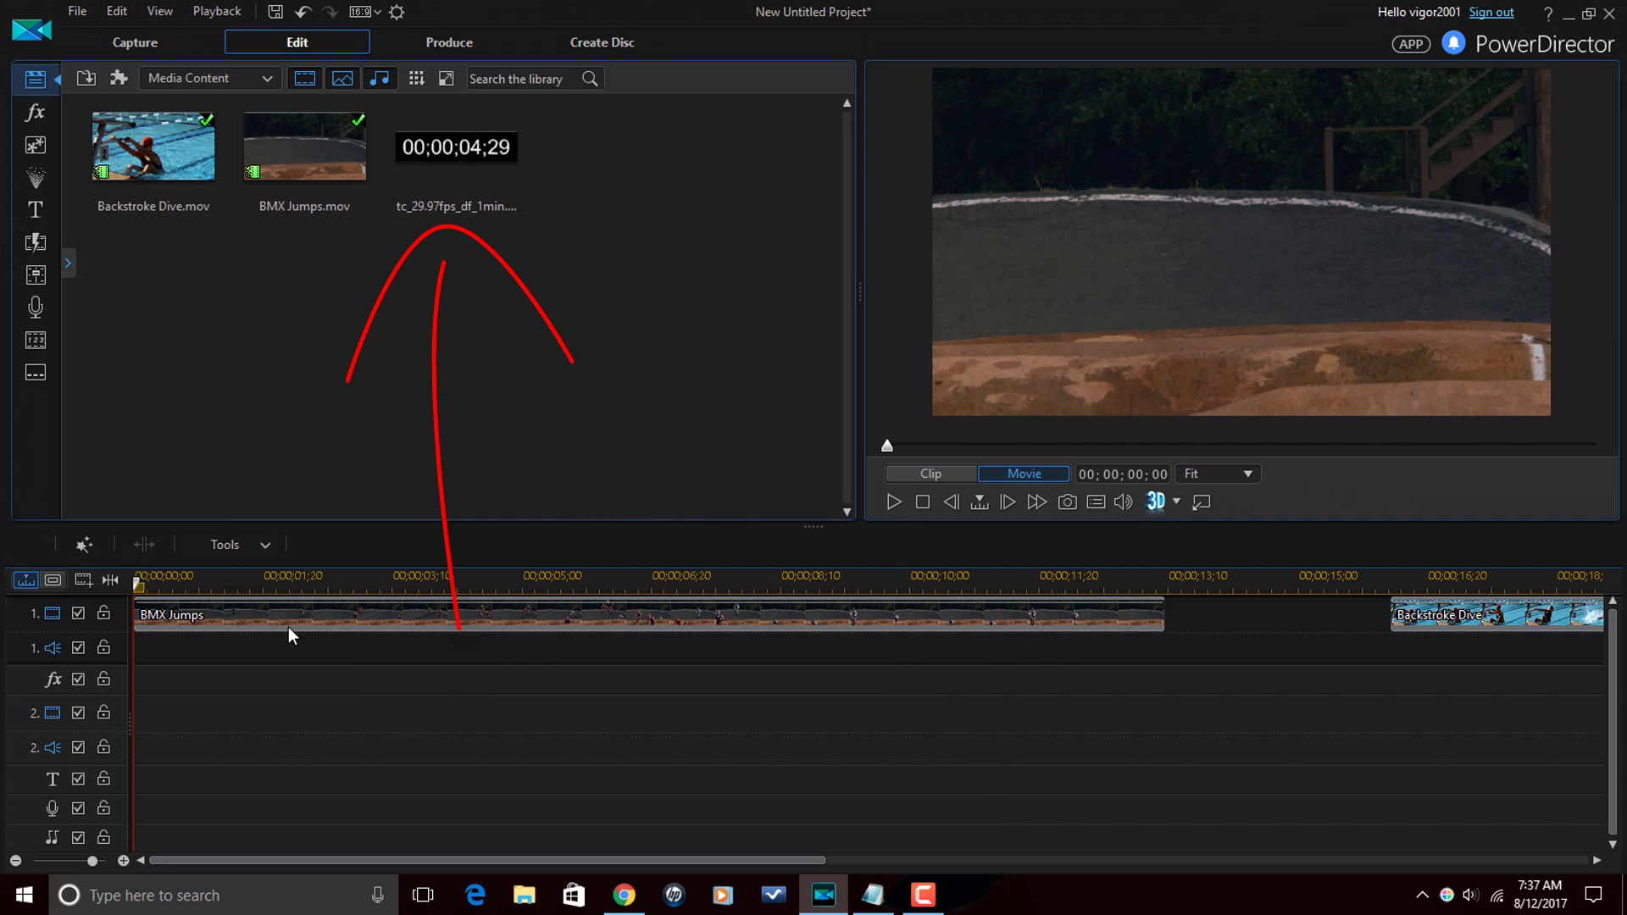
# Step: Drag the tc_29.97fps_df_1min clip onto the start of track 2 over BMX Jumps
pyautogui.moveTo(454, 165)
pyautogui.mouseDown()
pyautogui.moveTo(375, 589)
pyautogui.moveTo(301, 672)
pyautogui.moveTo(214, 697)
pyautogui.moveTo(111, 695)
pyautogui.mouseUp()
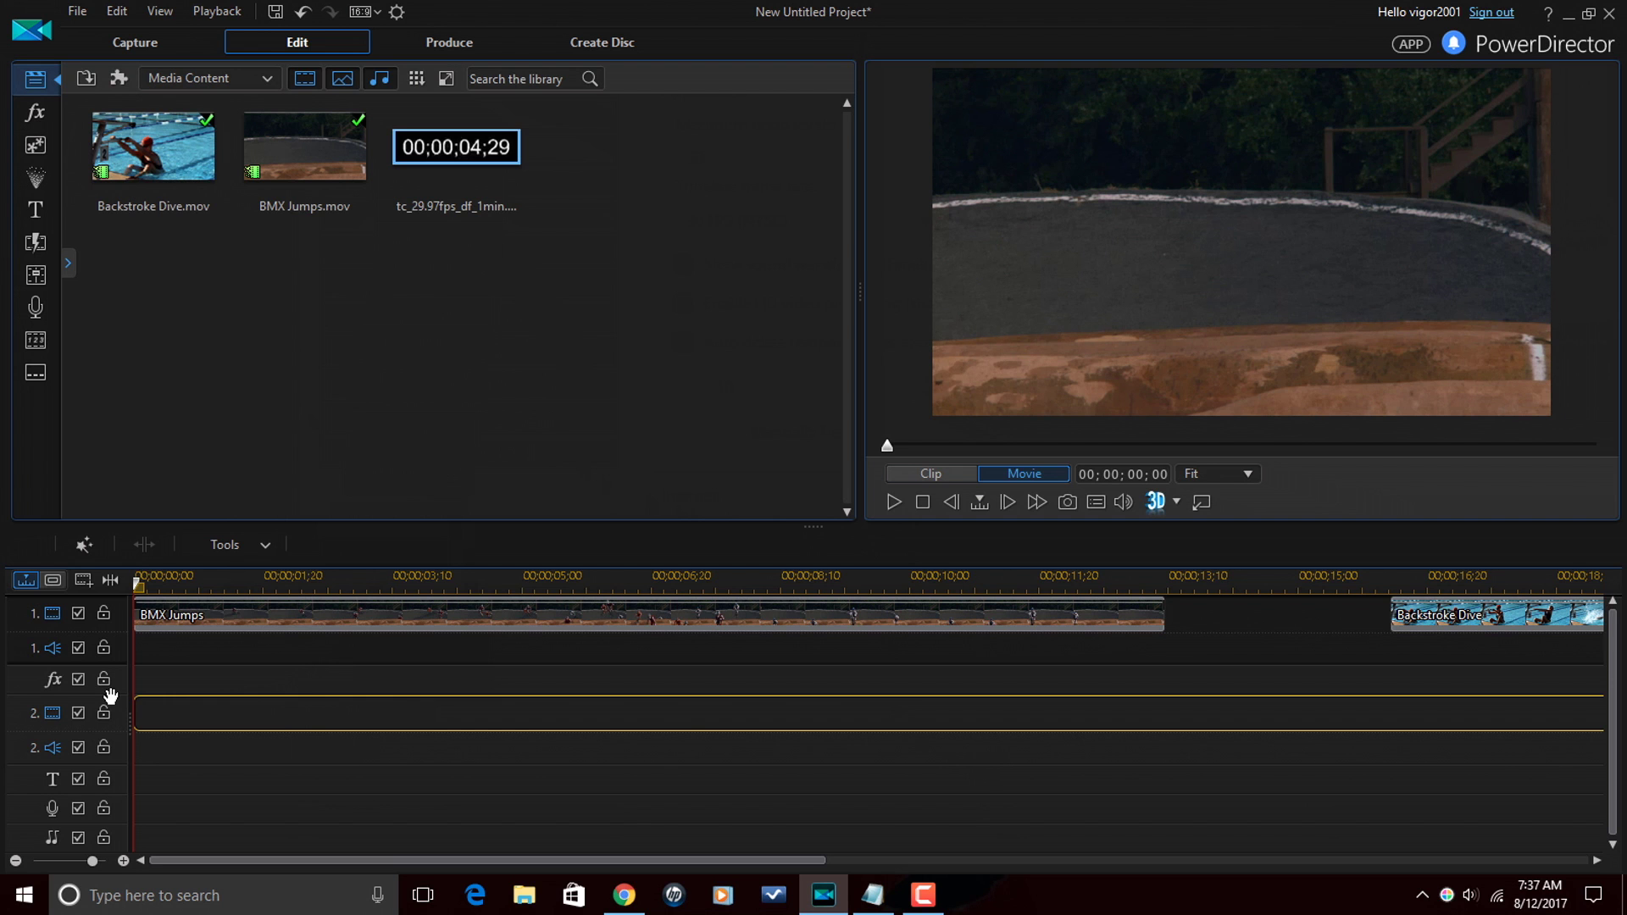
pyautogui.moveTo(111, 696); pyautogui.dragTo(111, 695)
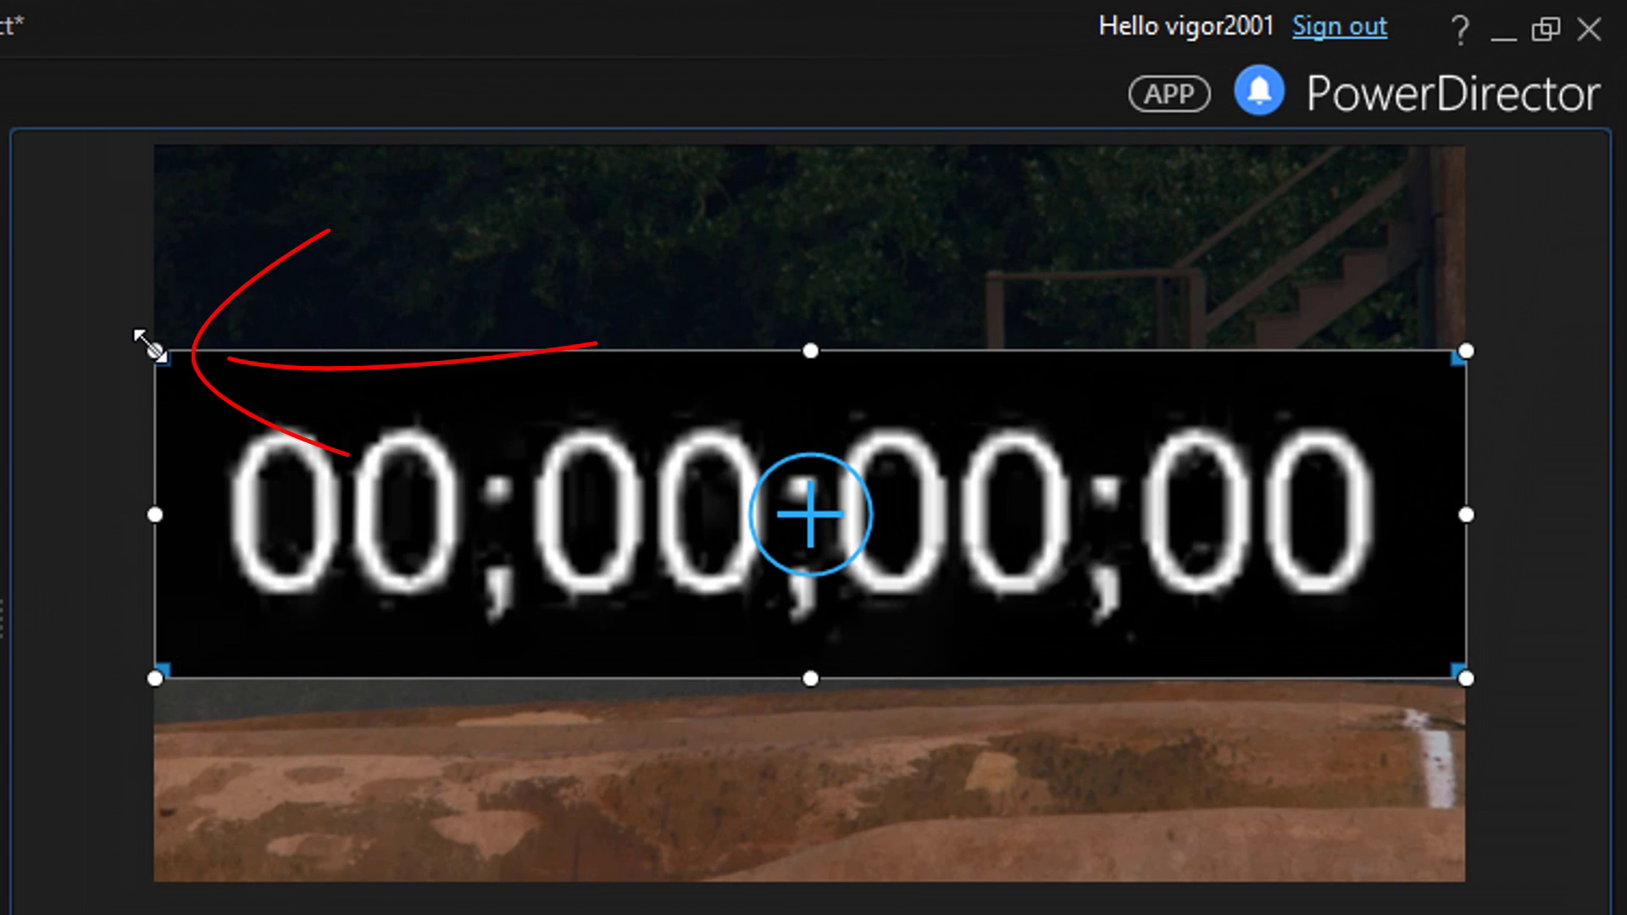
# Step: Resize the timecode overlay smaller and move it to the lower-right of the frame
pyautogui.moveTo(150, 345)
pyautogui.mouseDown()
pyautogui.moveTo(327, 425)
pyautogui.moveTo(909, 577)
pyautogui.mouseUp()
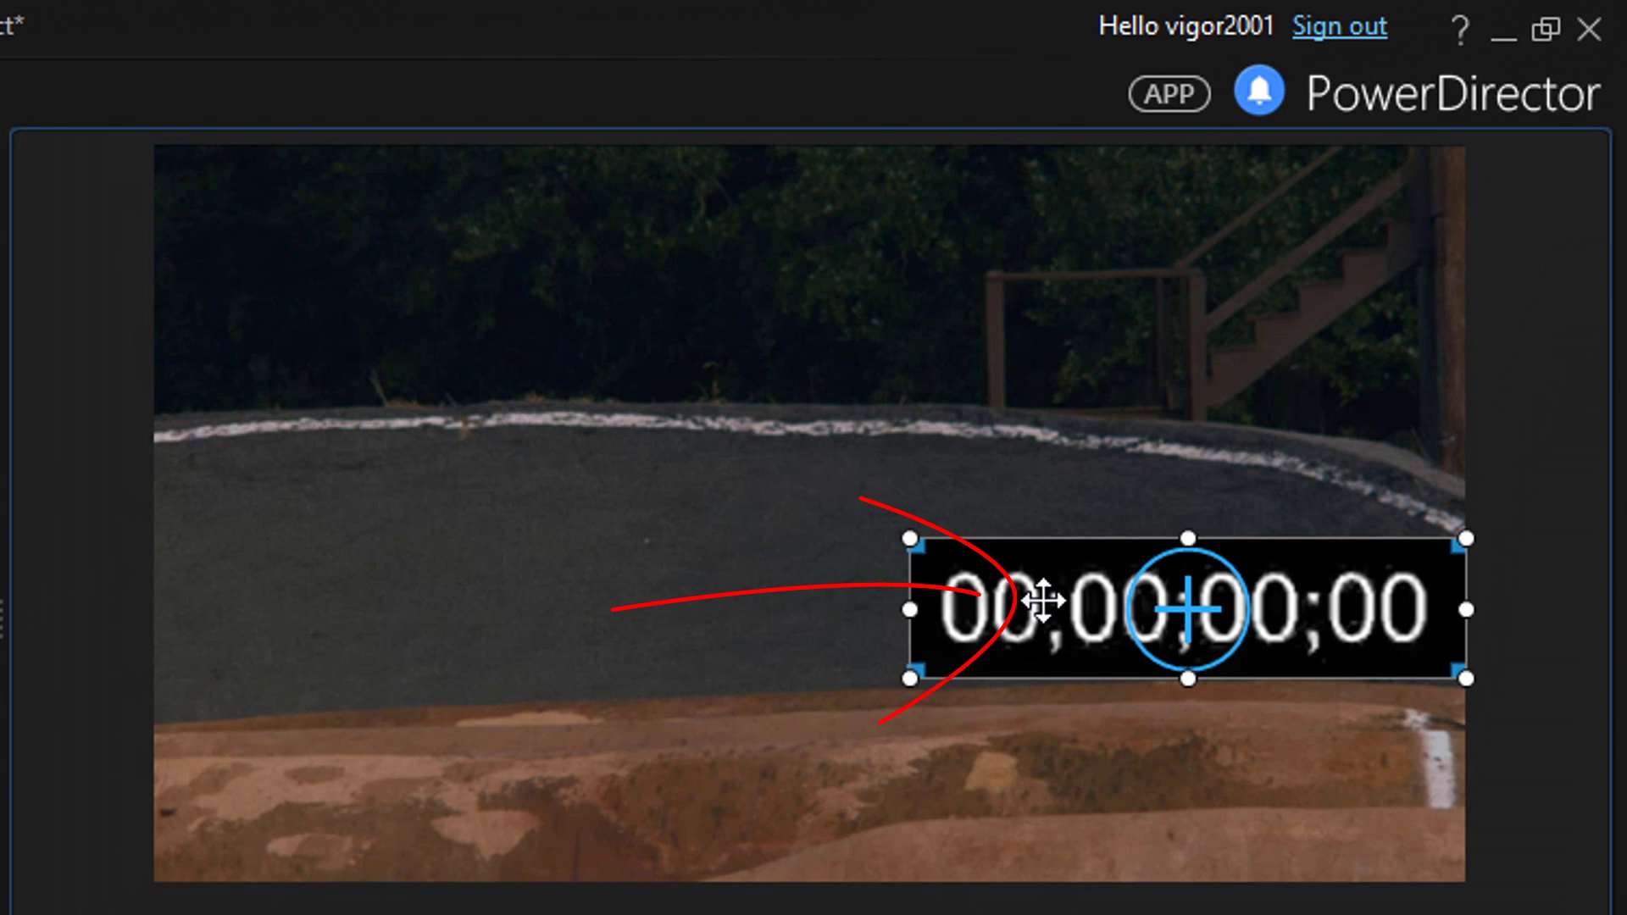
pyautogui.moveTo(1042, 601)
pyautogui.mouseDown()
pyautogui.moveTo(984, 650)
pyautogui.moveTo(1000, 766)
pyautogui.mouseUp()
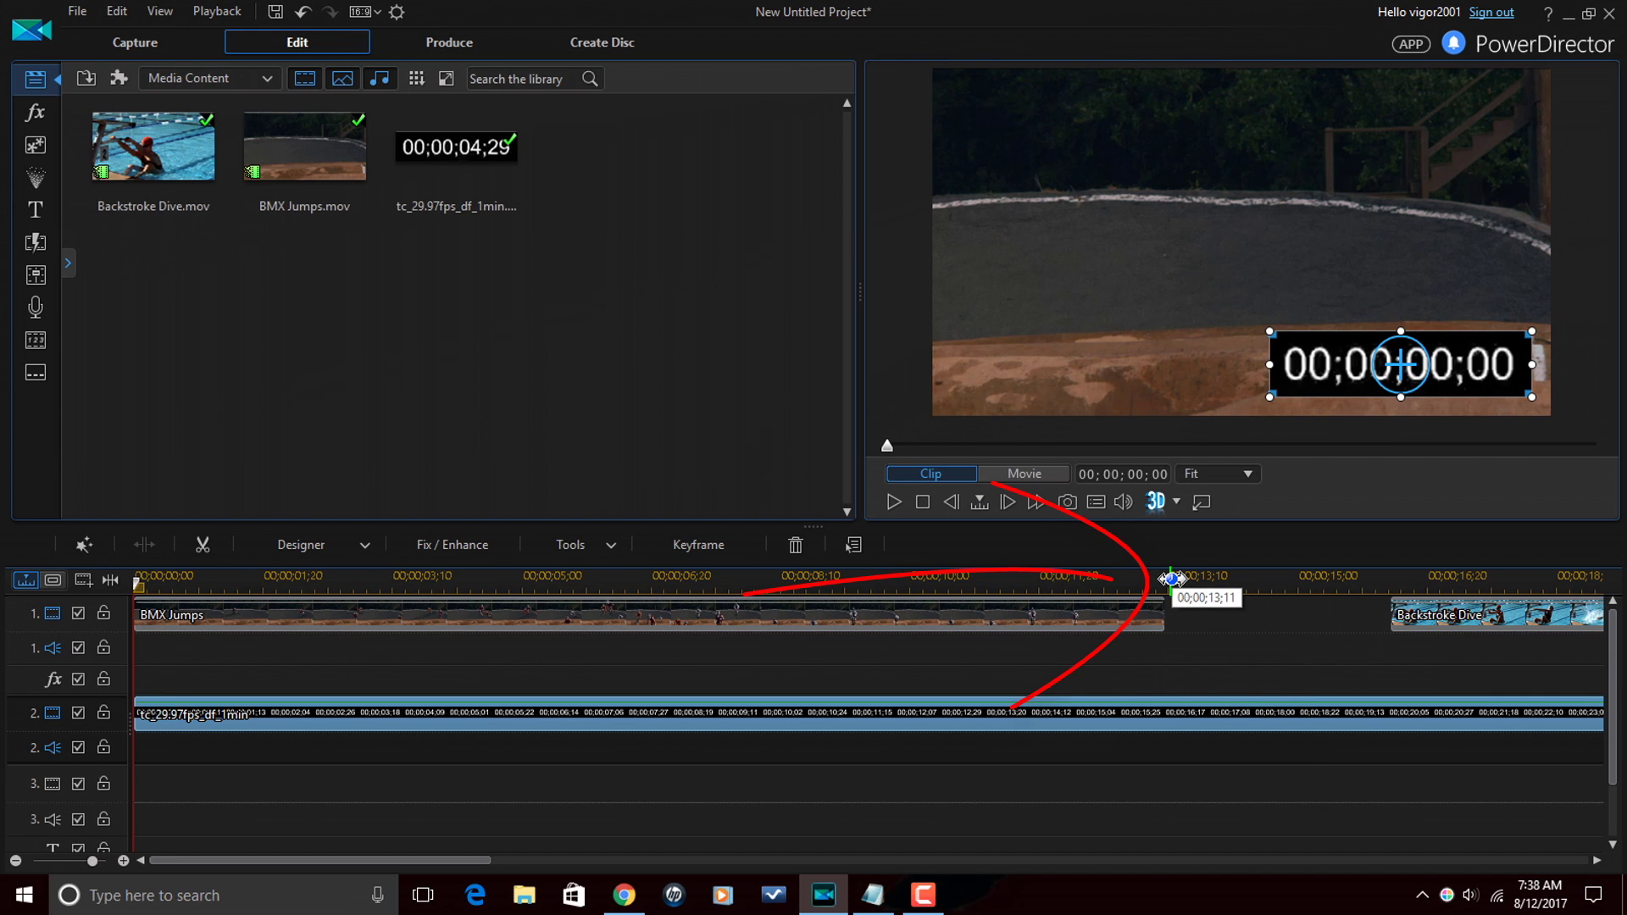
# Step: Jump to the end of BMX Jumps and set seeking to one frame per step
pyautogui.click(1172, 577)
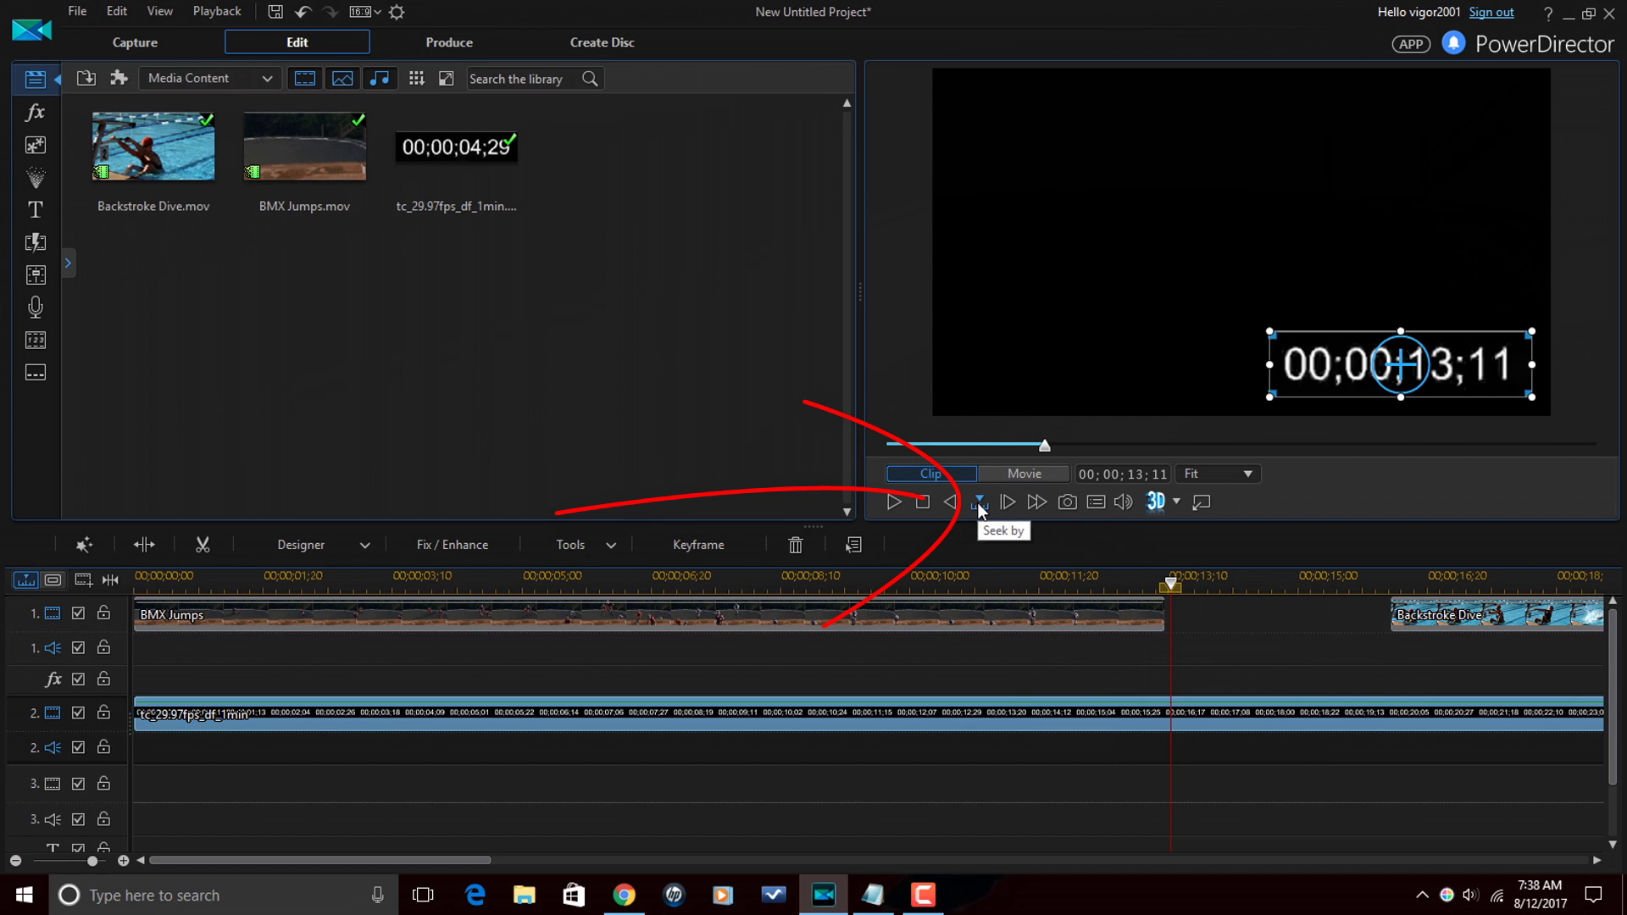
pyautogui.click(977, 502)
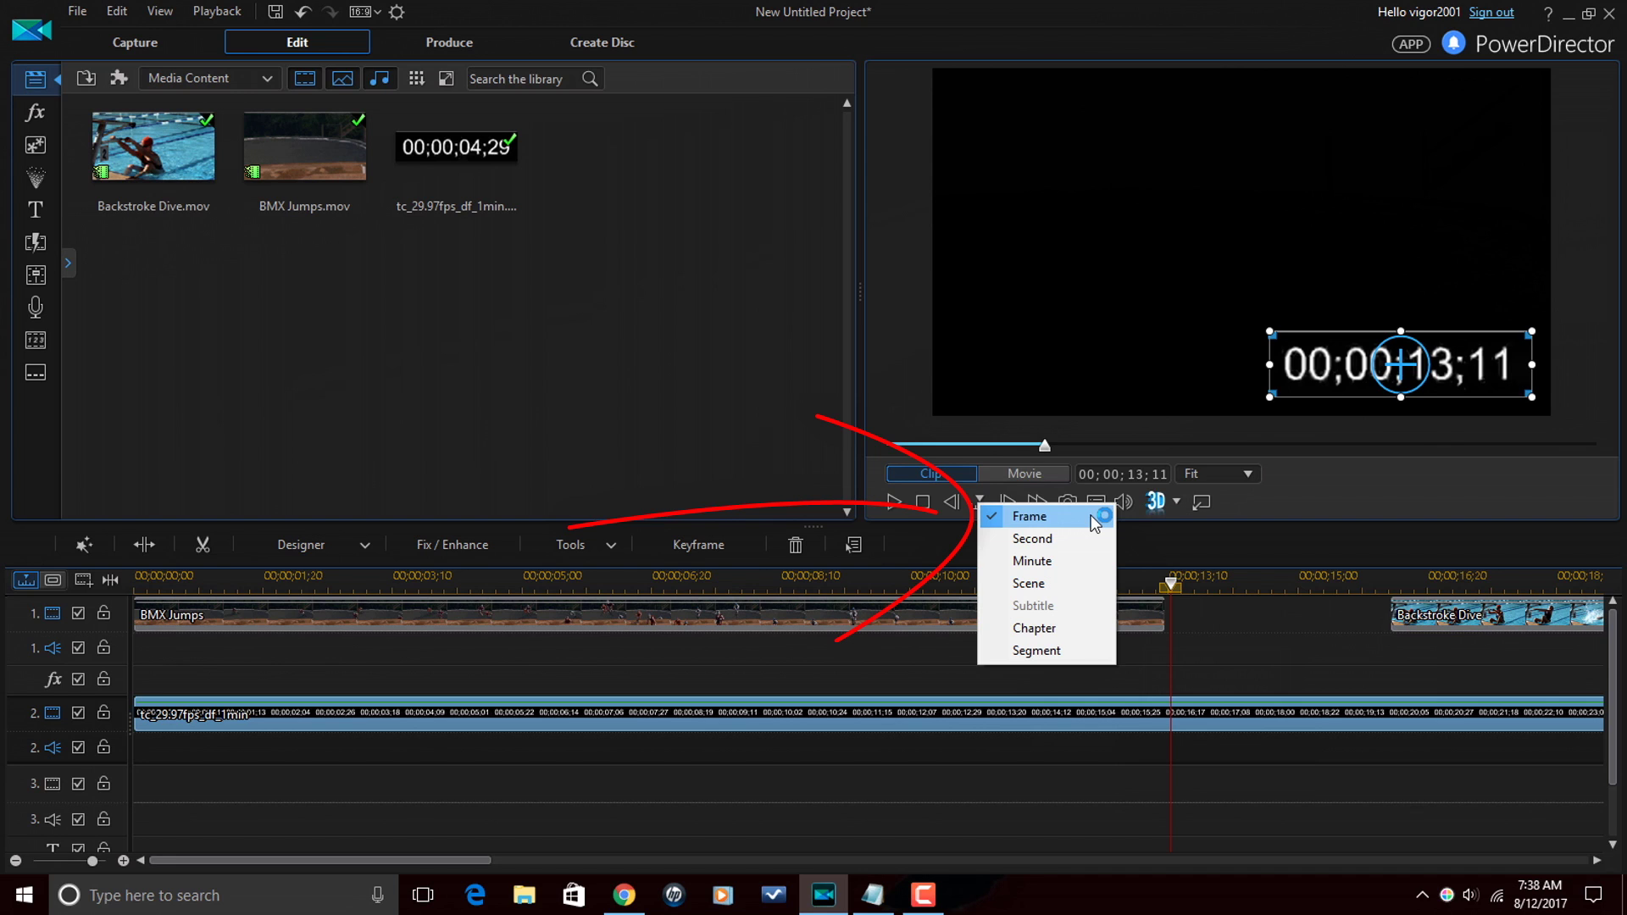
pyautogui.click(953, 514)
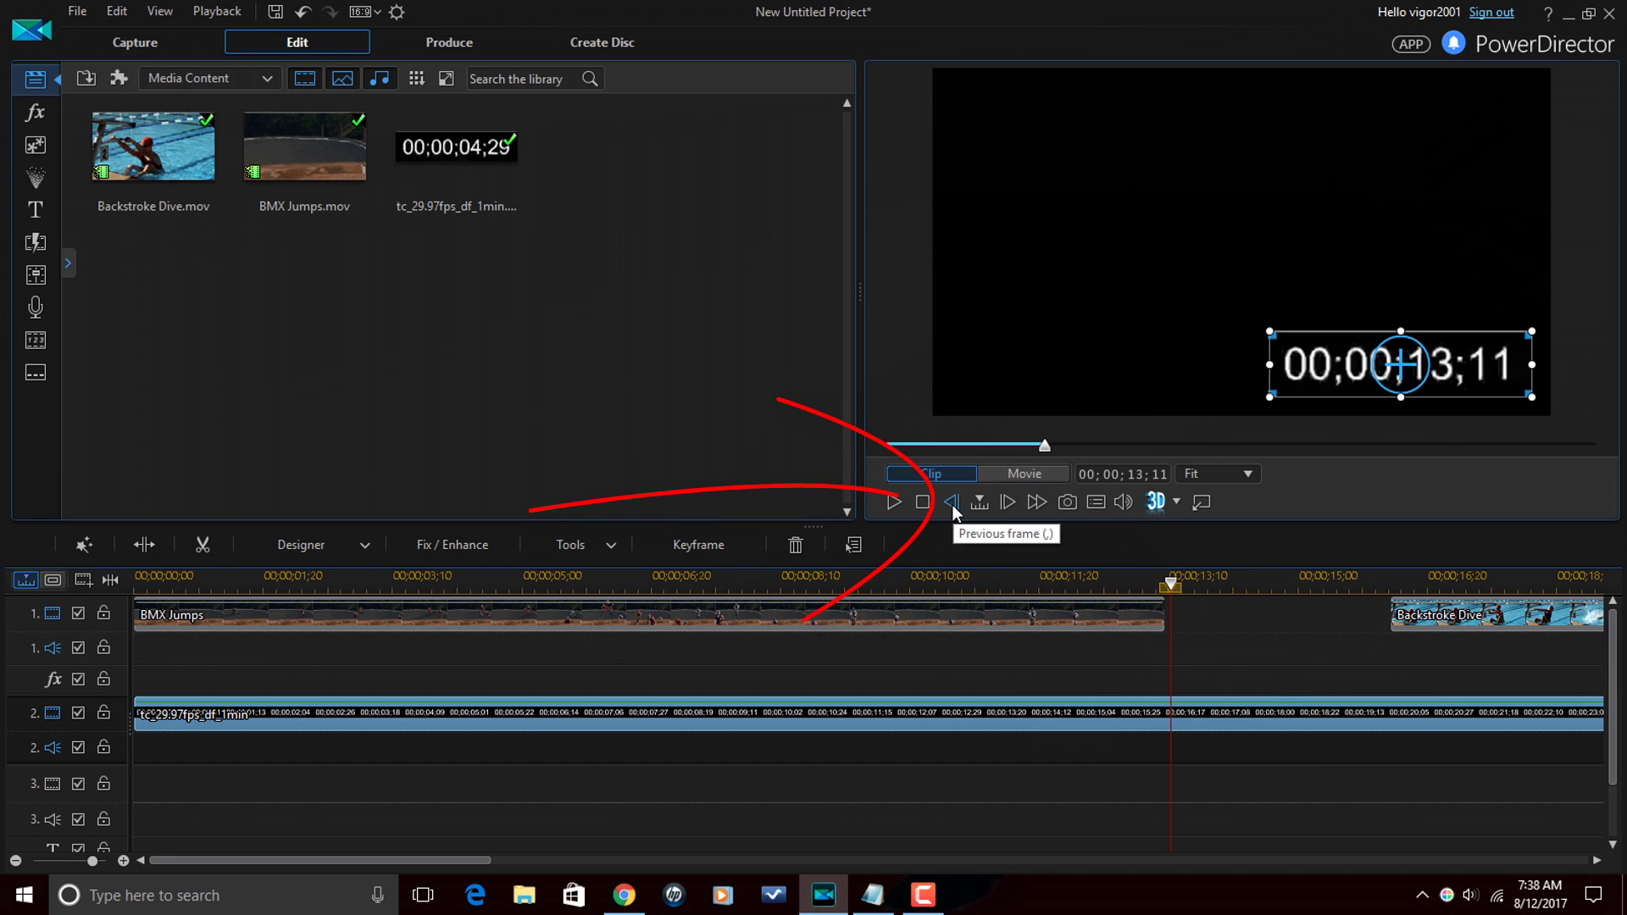
# Step: Step frame by frame to 00;00;13;05, then deselect to show the movie preview
pyautogui.click(952, 503)
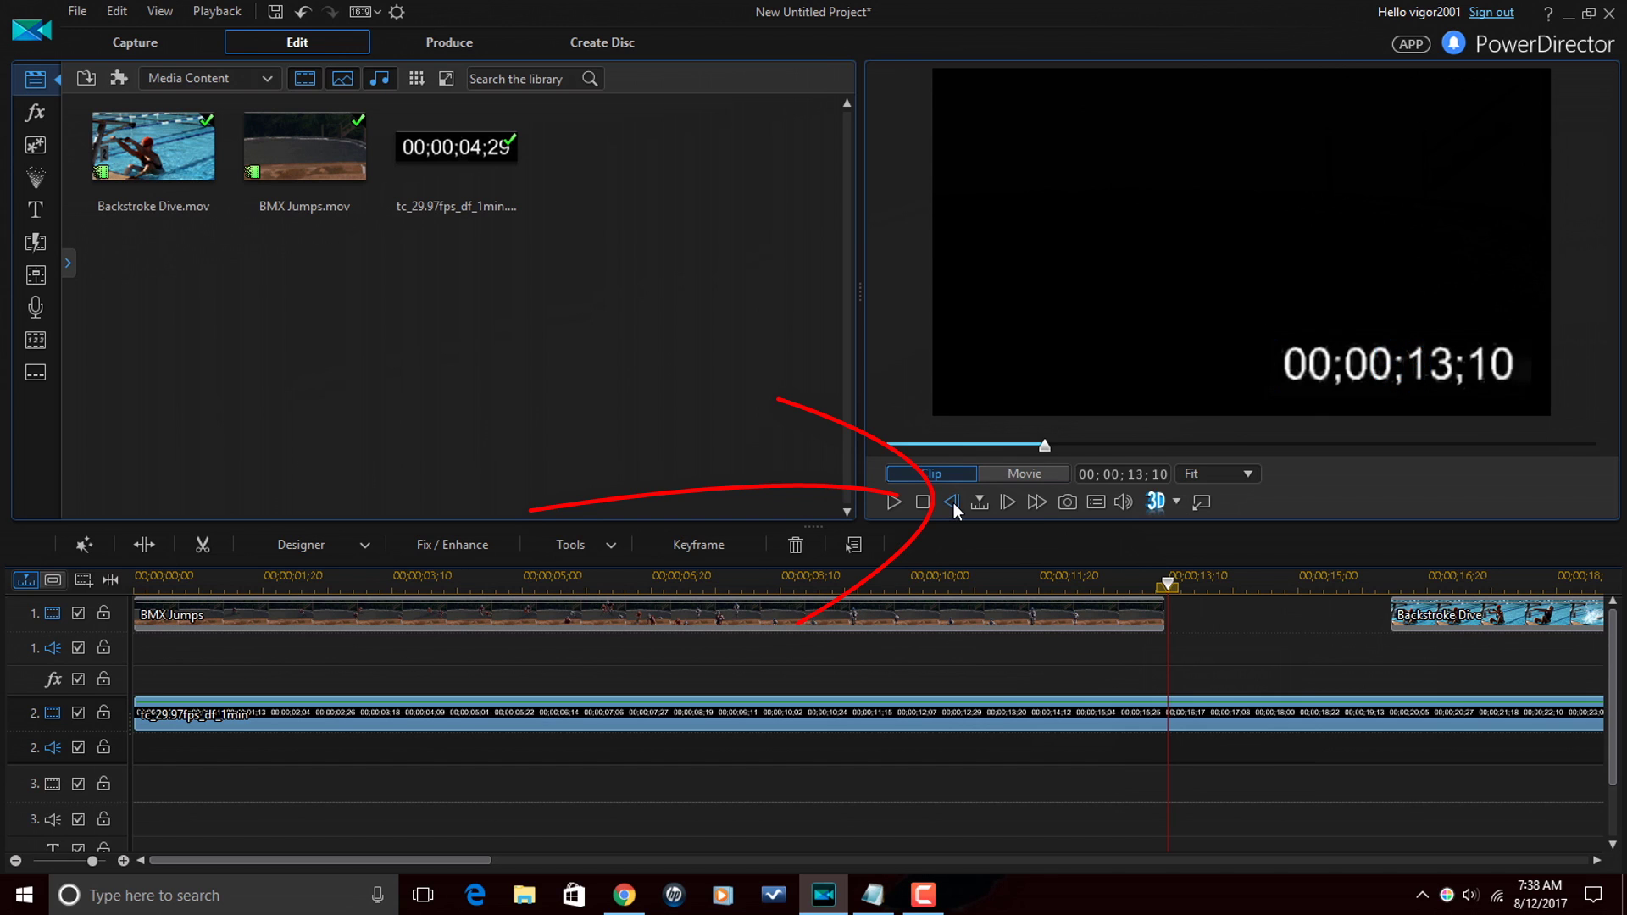
pyautogui.click(954, 502)
pyautogui.click(954, 501)
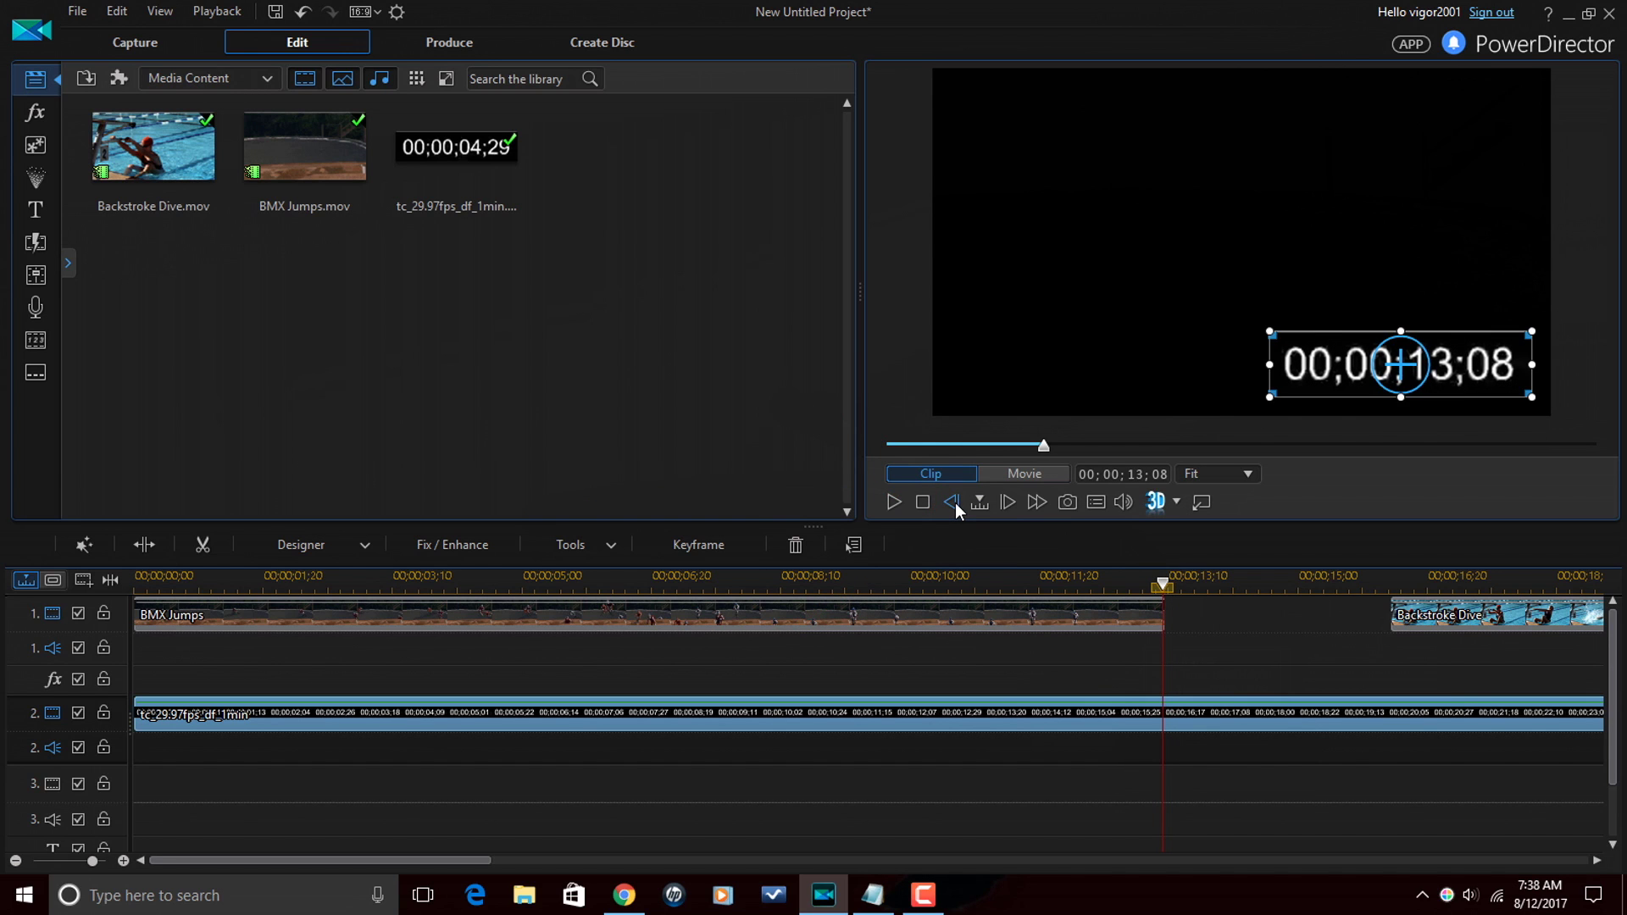
pyautogui.click(954, 501)
pyautogui.click(954, 501)
pyautogui.click(954, 502)
pyautogui.click(954, 502)
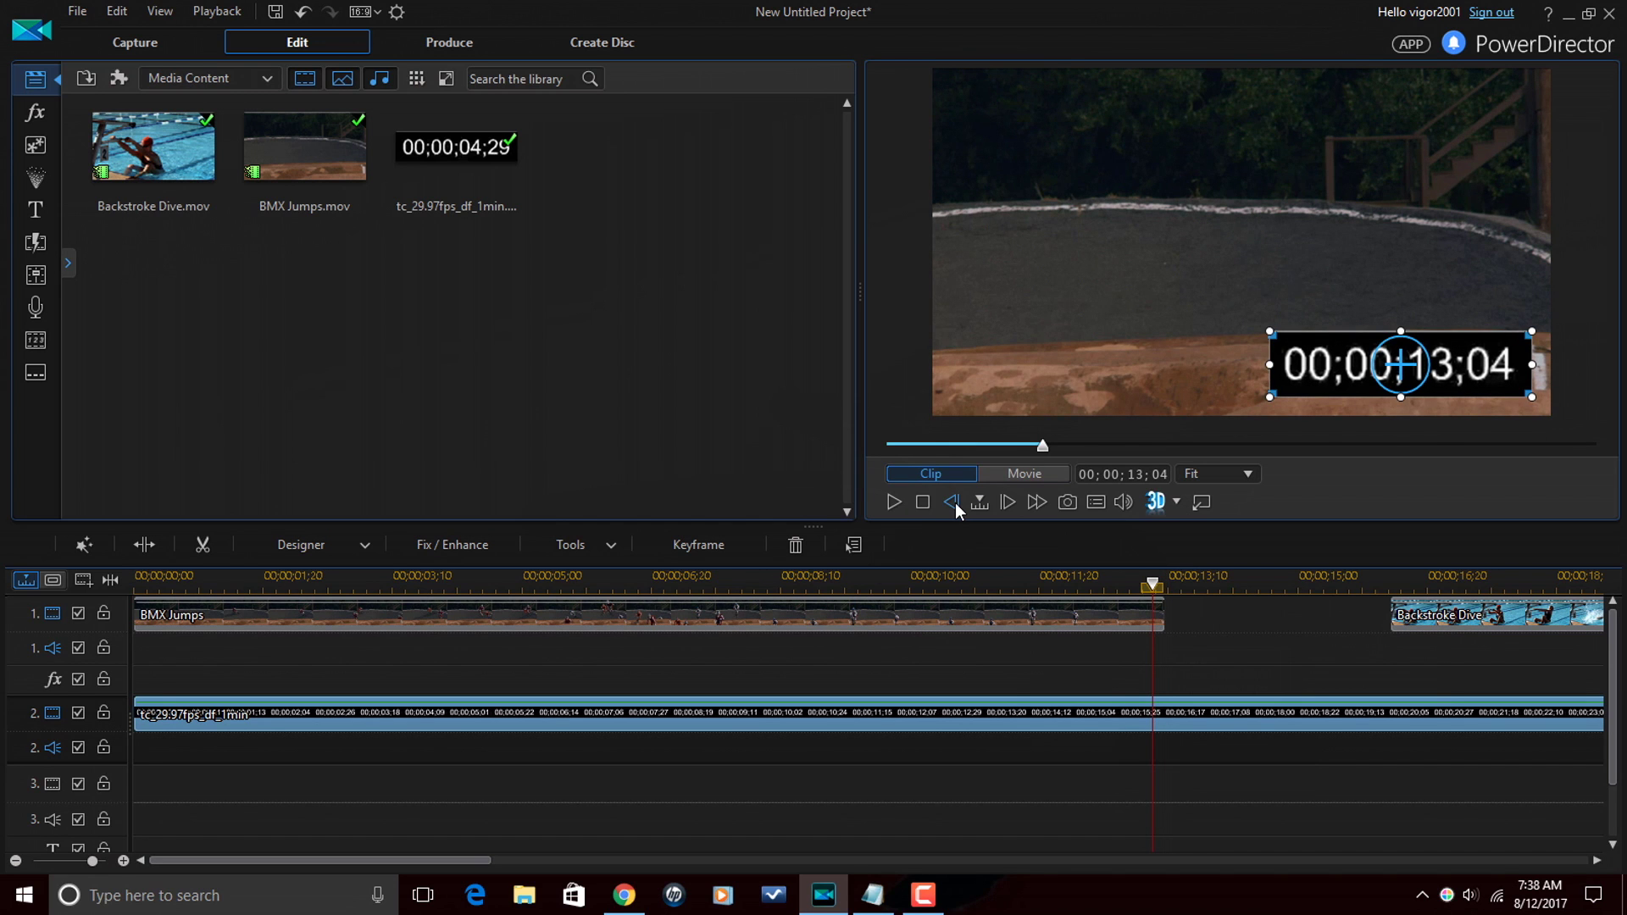
pyautogui.click(1006, 503)
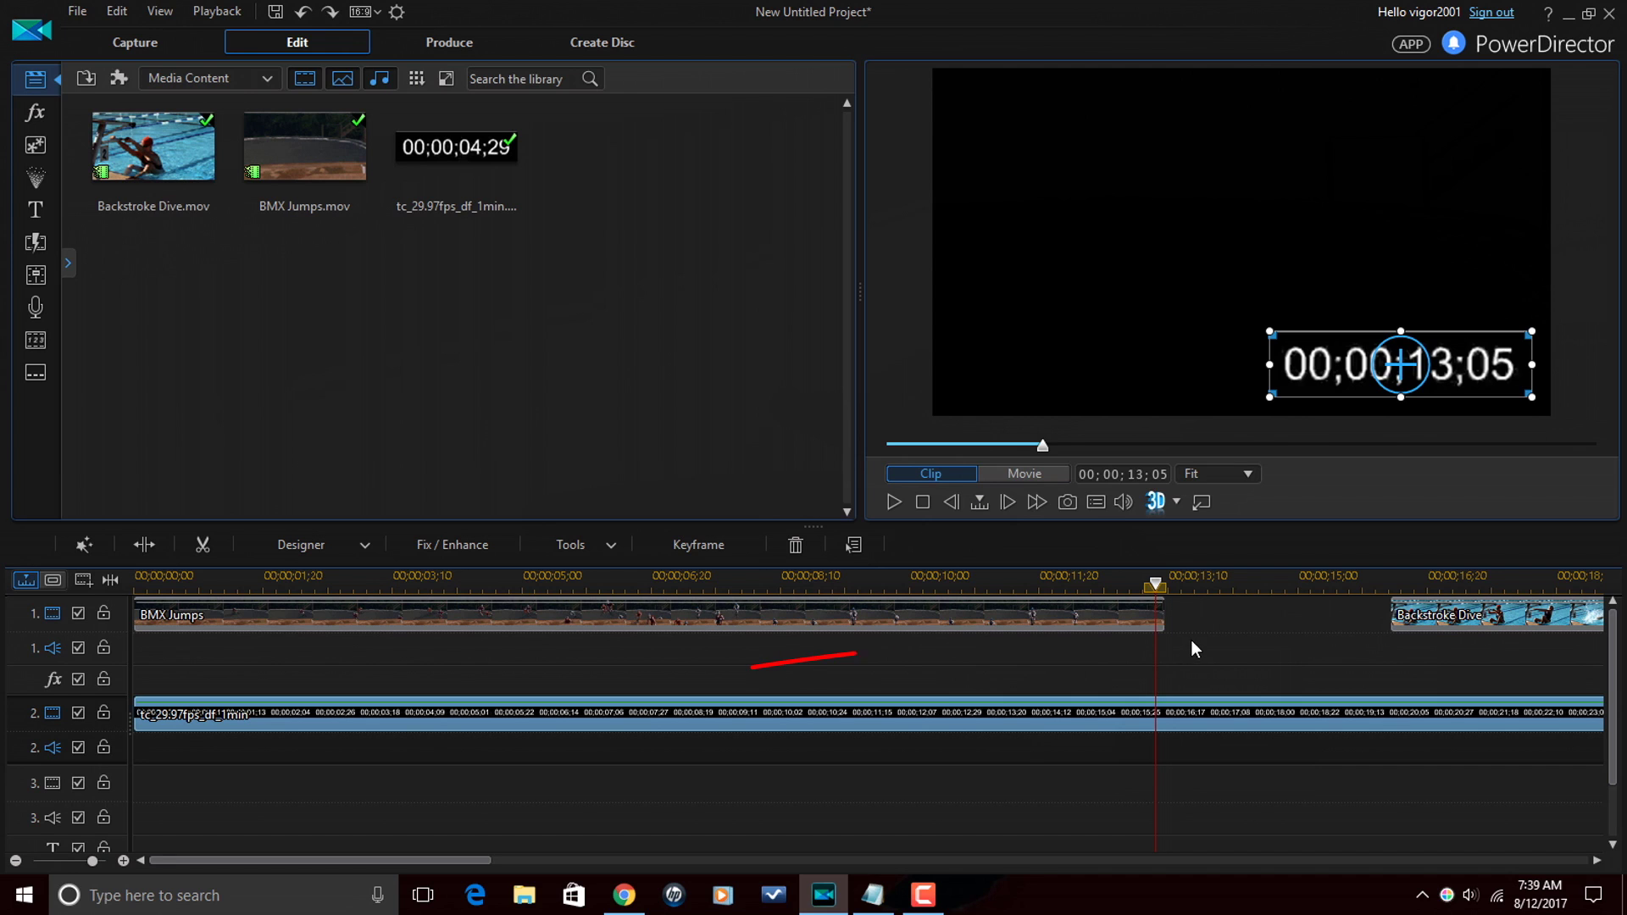
pyautogui.click(1171, 659)
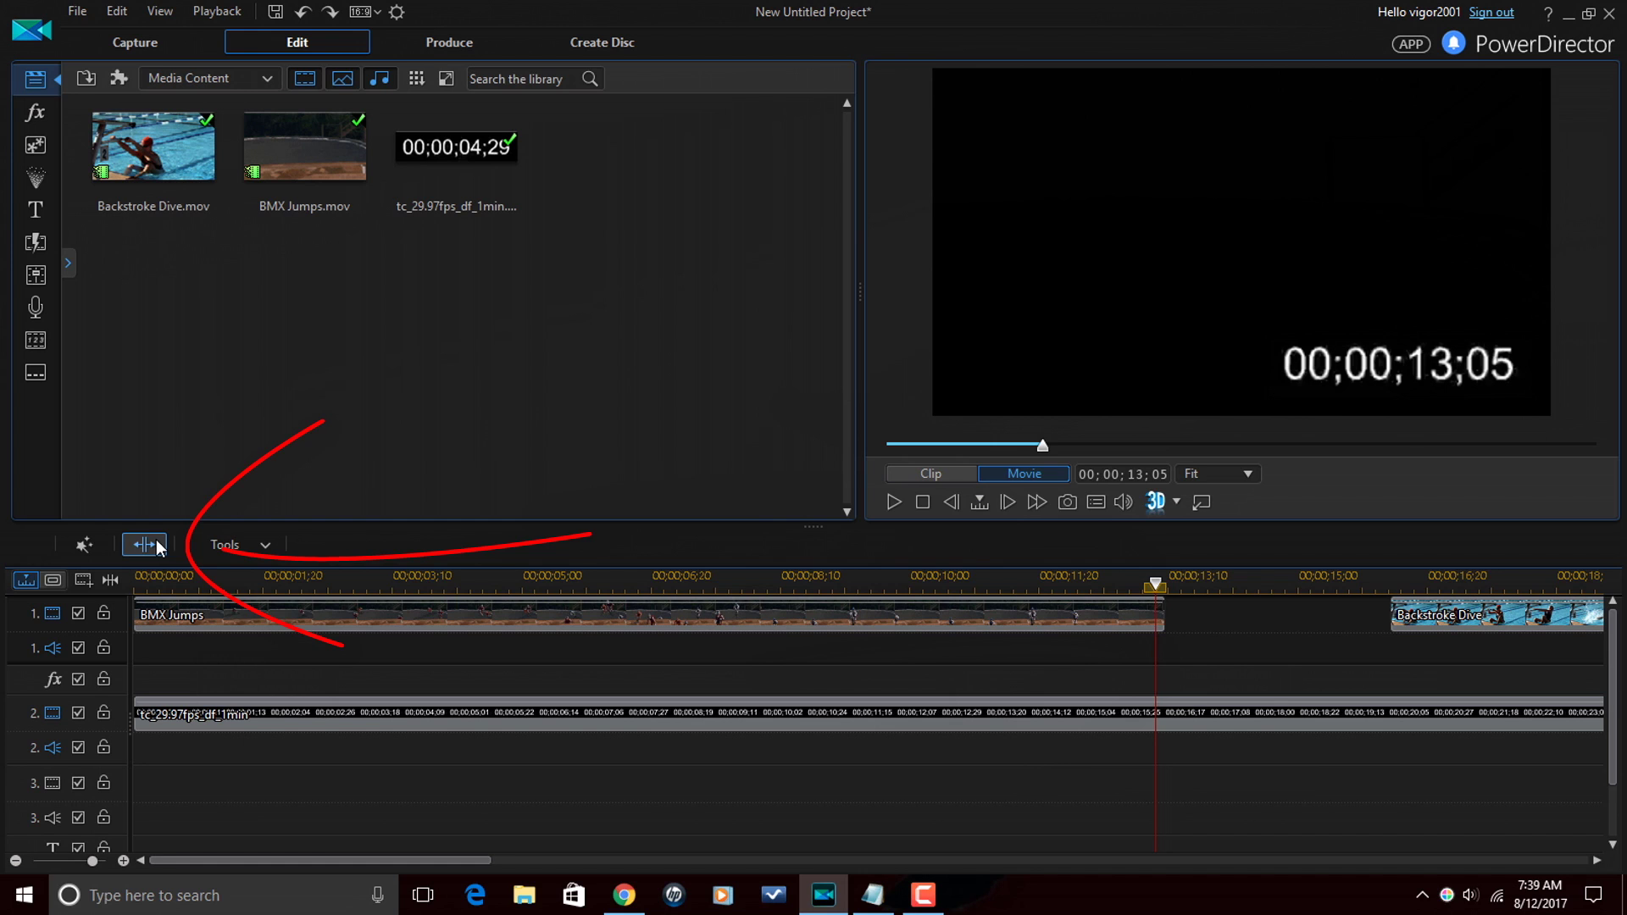
# Step: Split the timecode clip at 00;00;13;05 and delete the leftover piece using Remove and Leave Gap
pyautogui.click(156, 537)
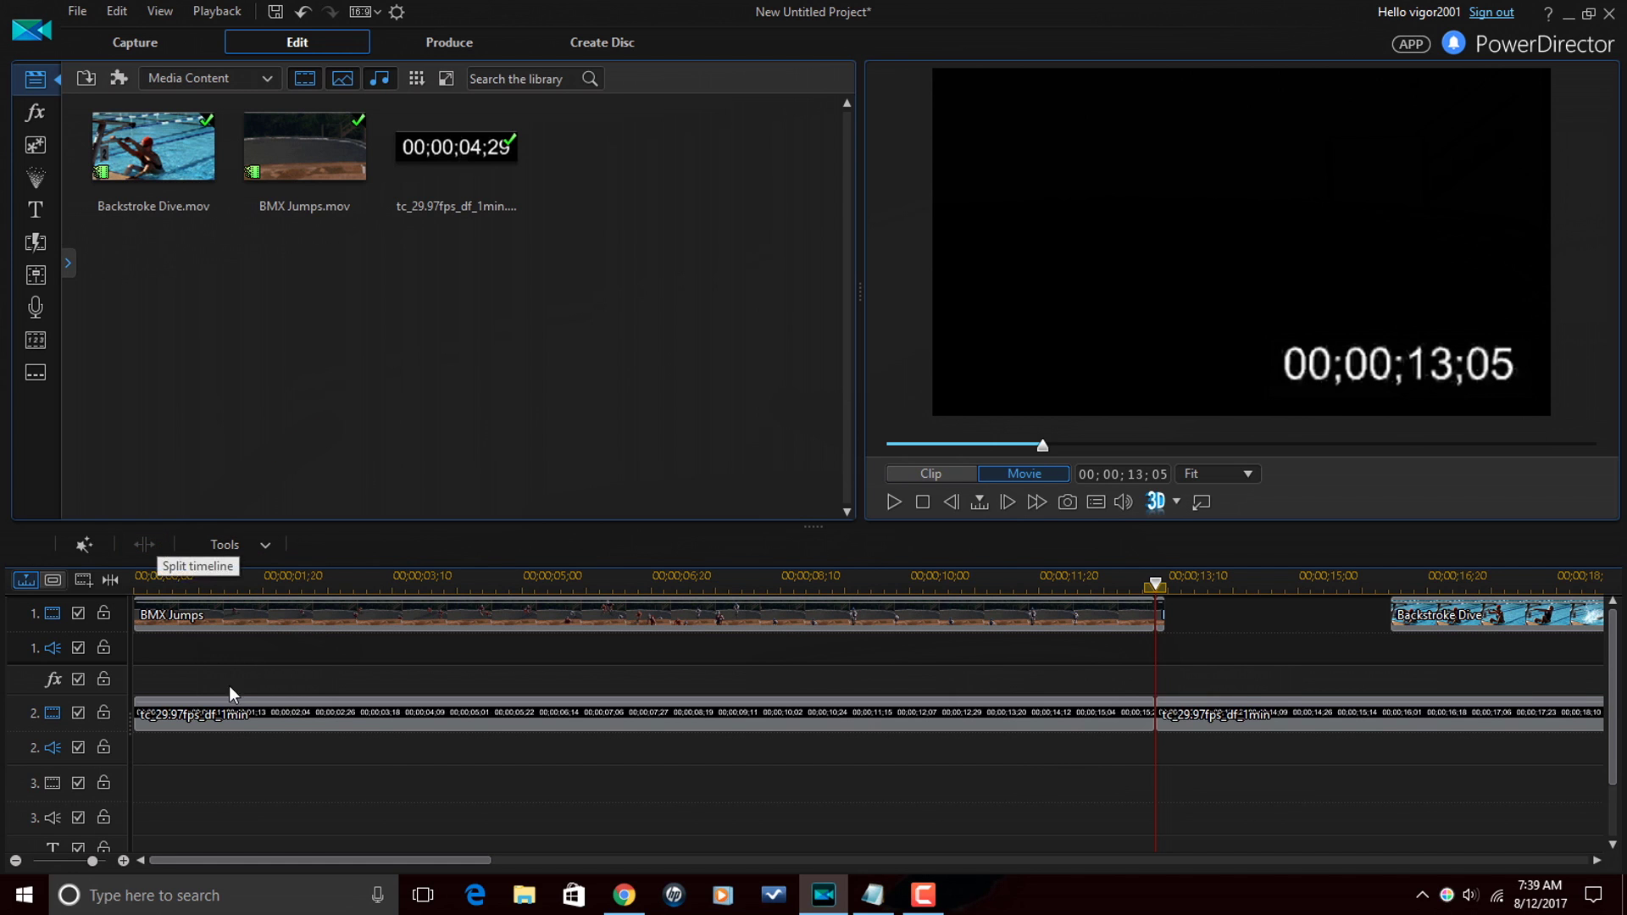
pyautogui.click(1157, 608)
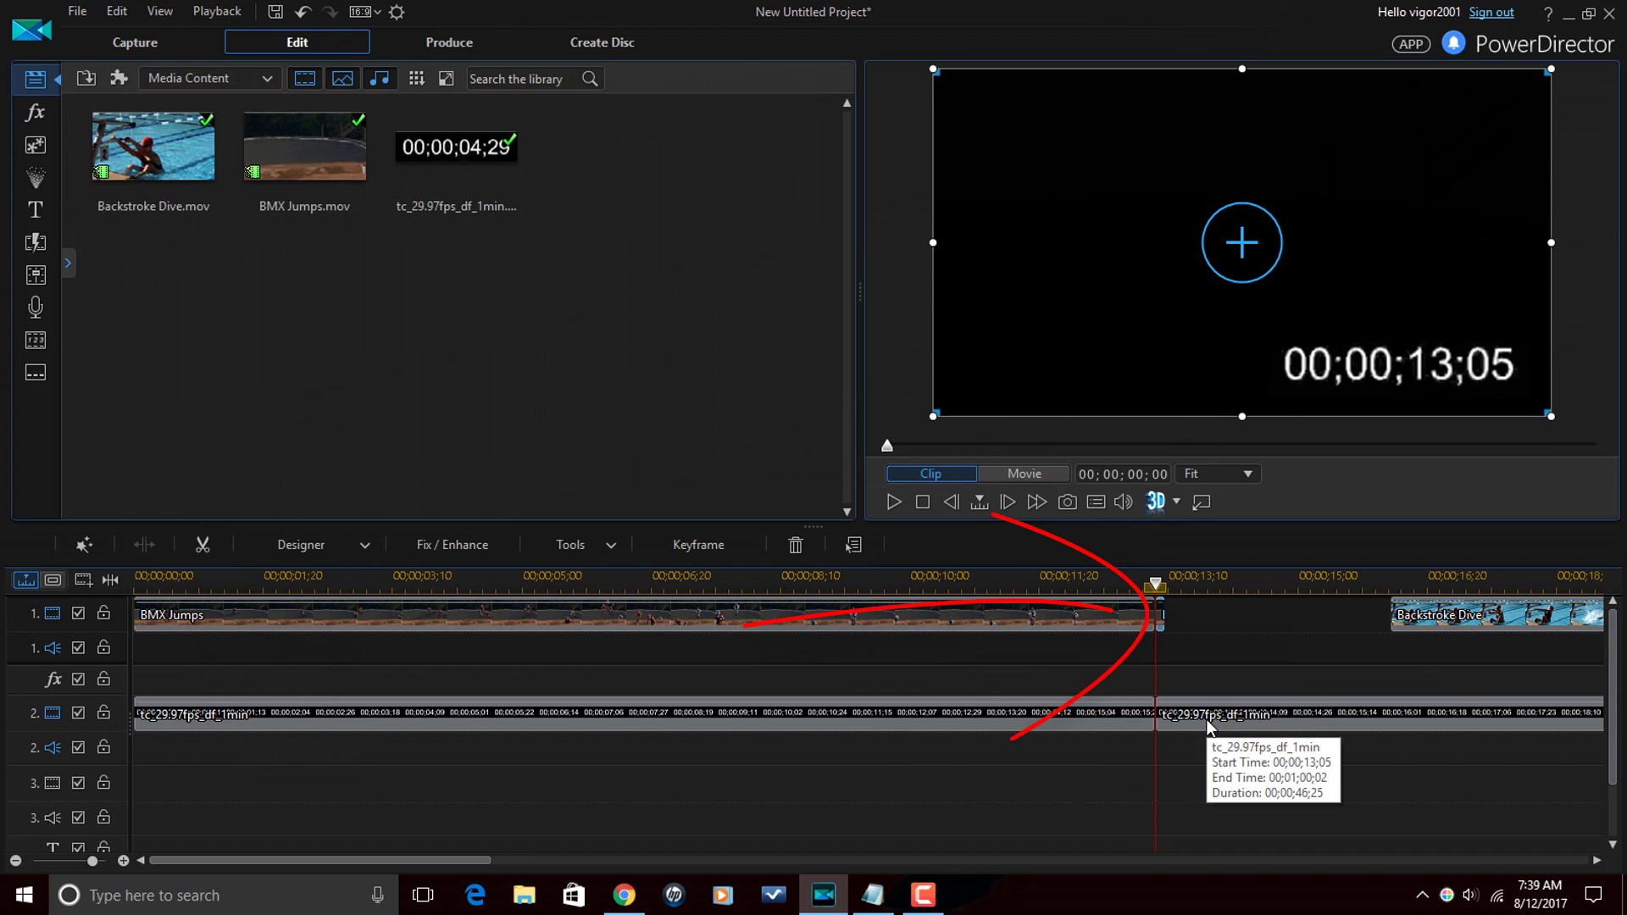
pyautogui.press('ctrl')
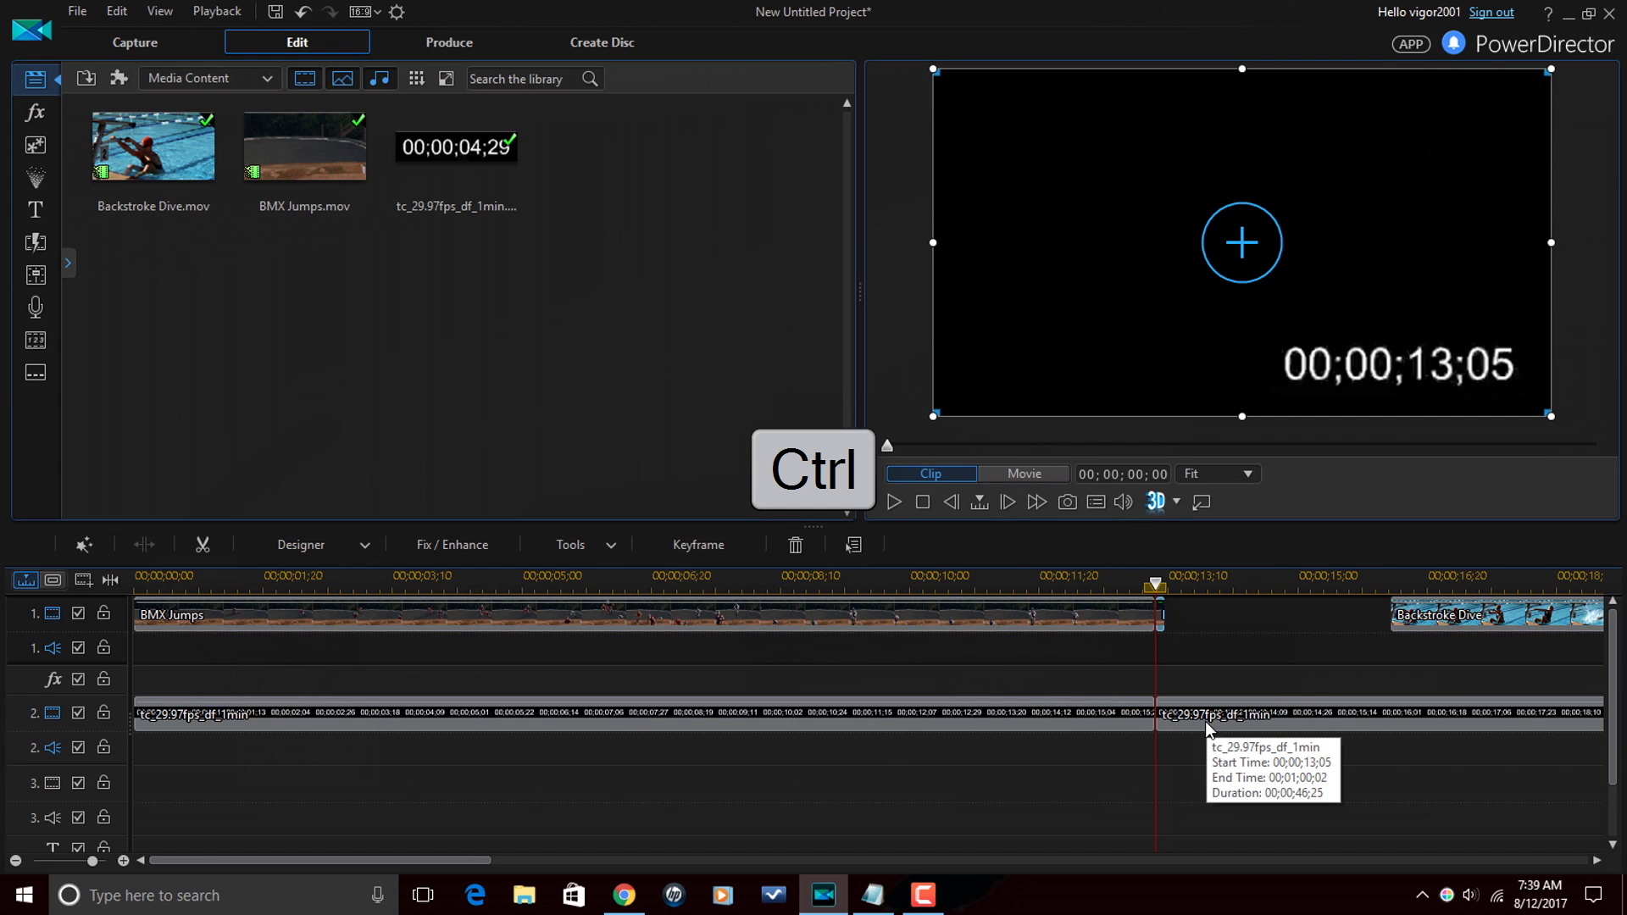
pyautogui.keyDown('ctrl'); pyautogui.click(1210, 727); pyautogui.keyUp('ctrl')
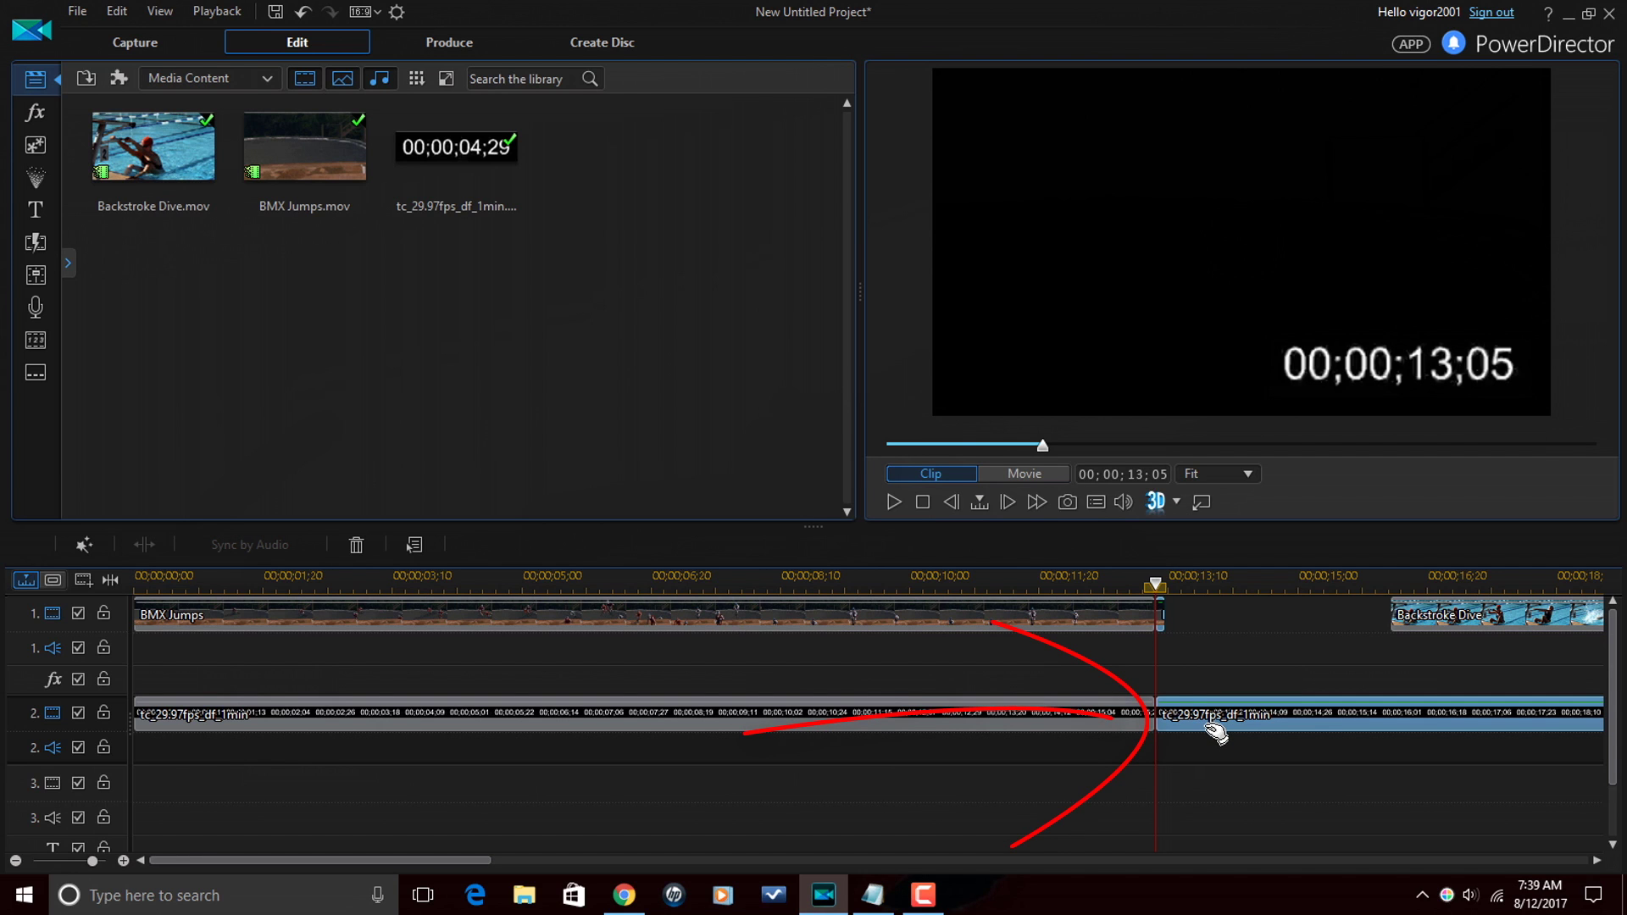
pyautogui.click(359, 549)
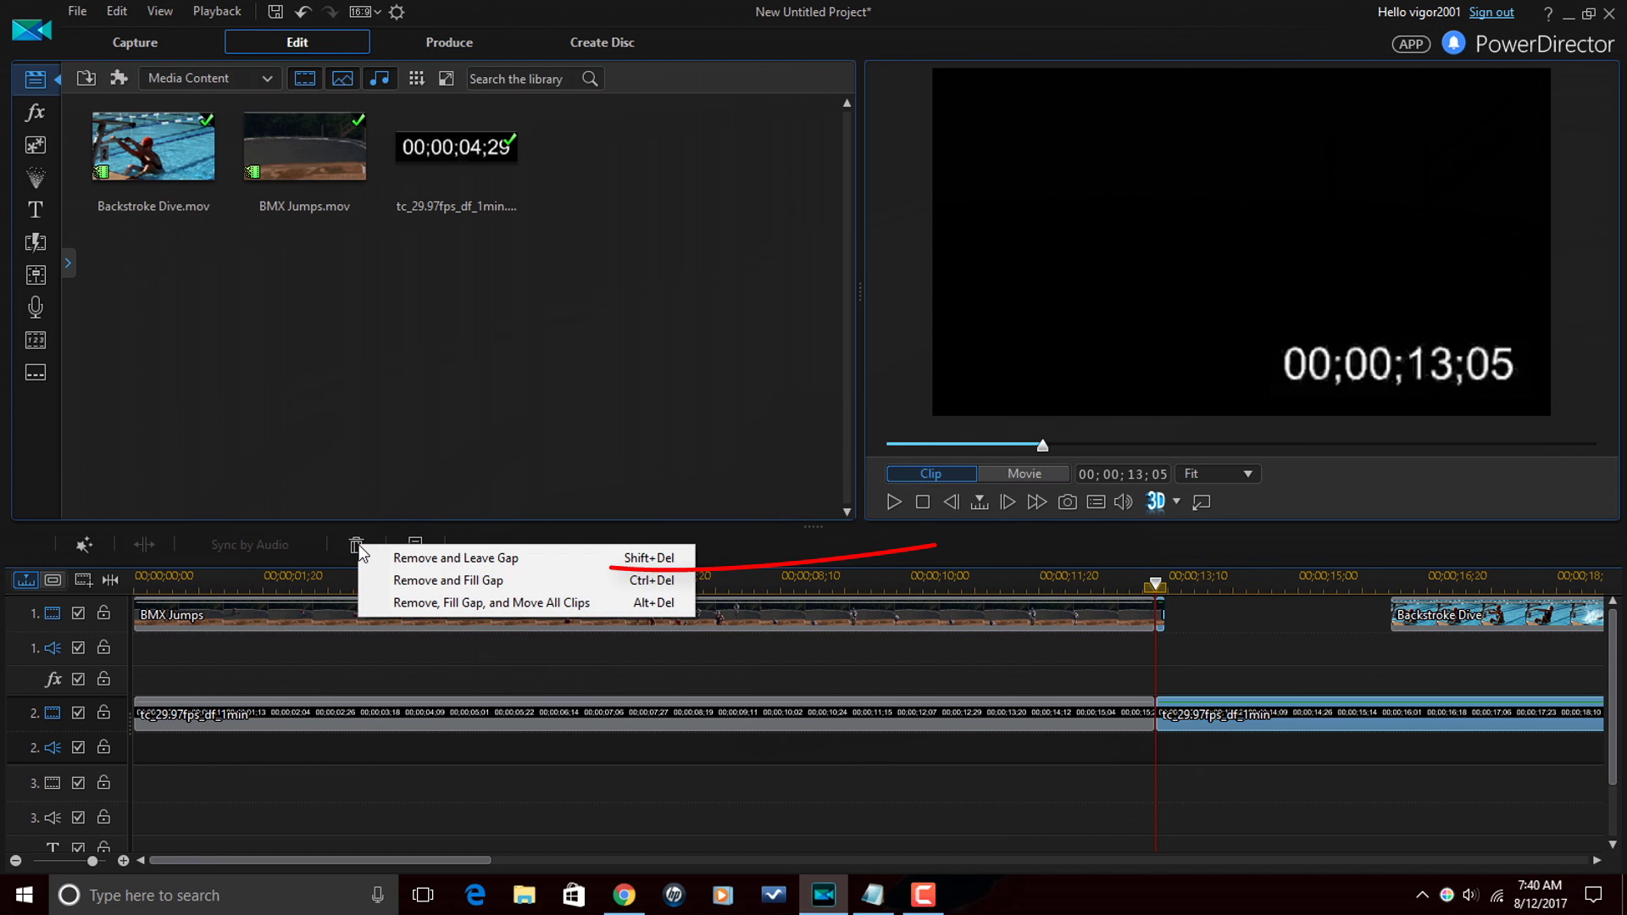
pyautogui.click(495, 563)
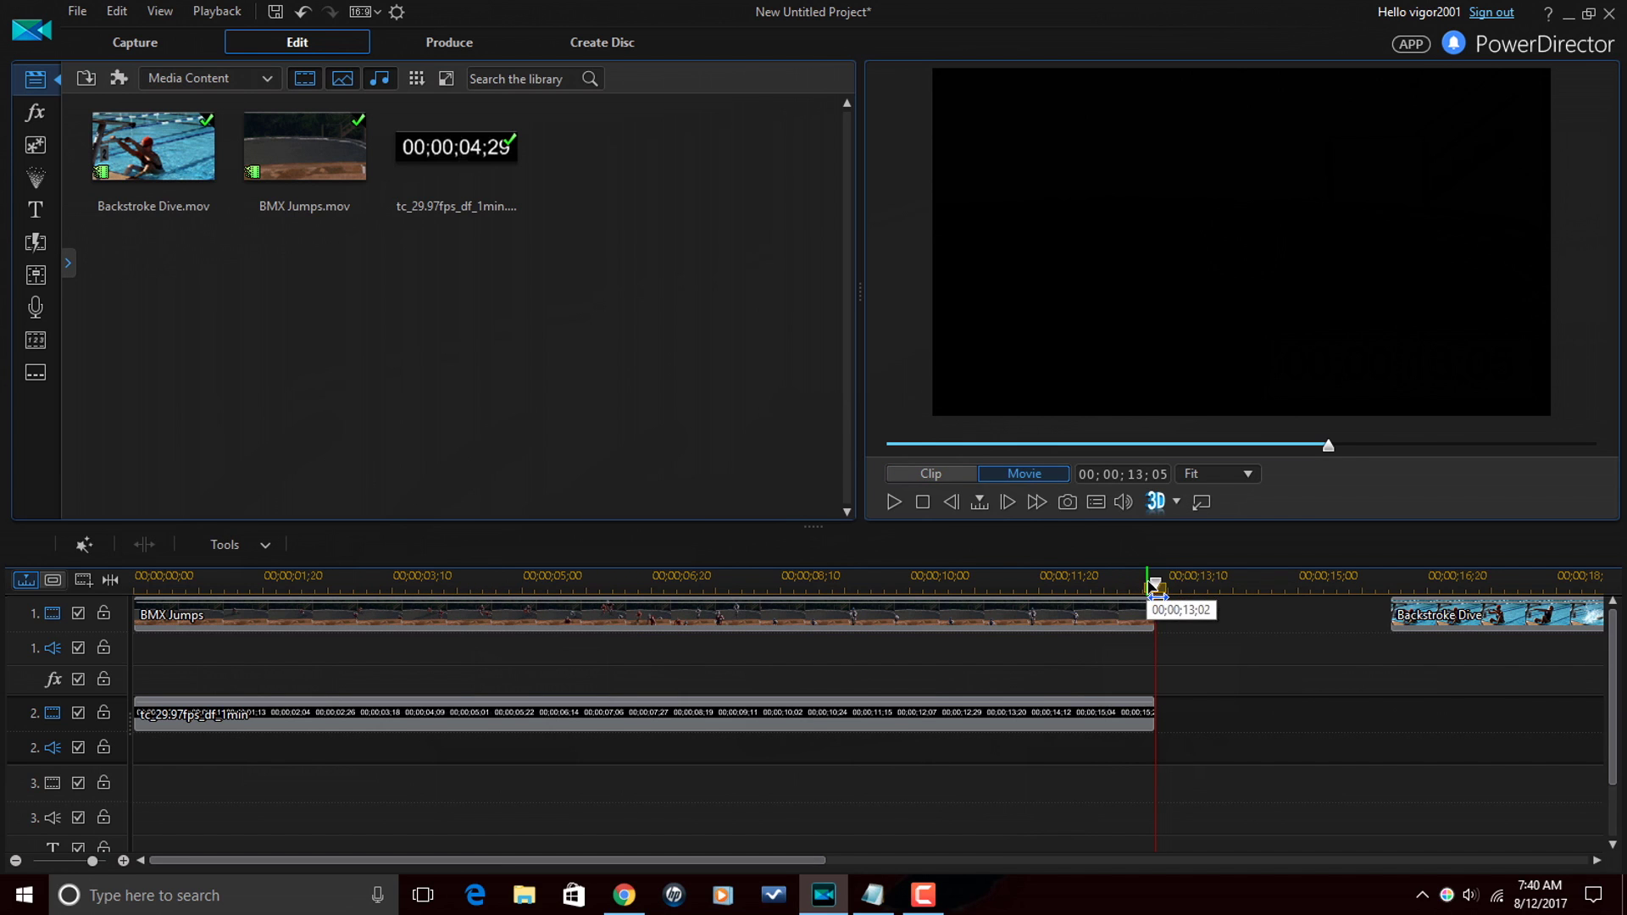
pyautogui.moveTo(1164, 578); pyautogui.dragTo(136, 649)
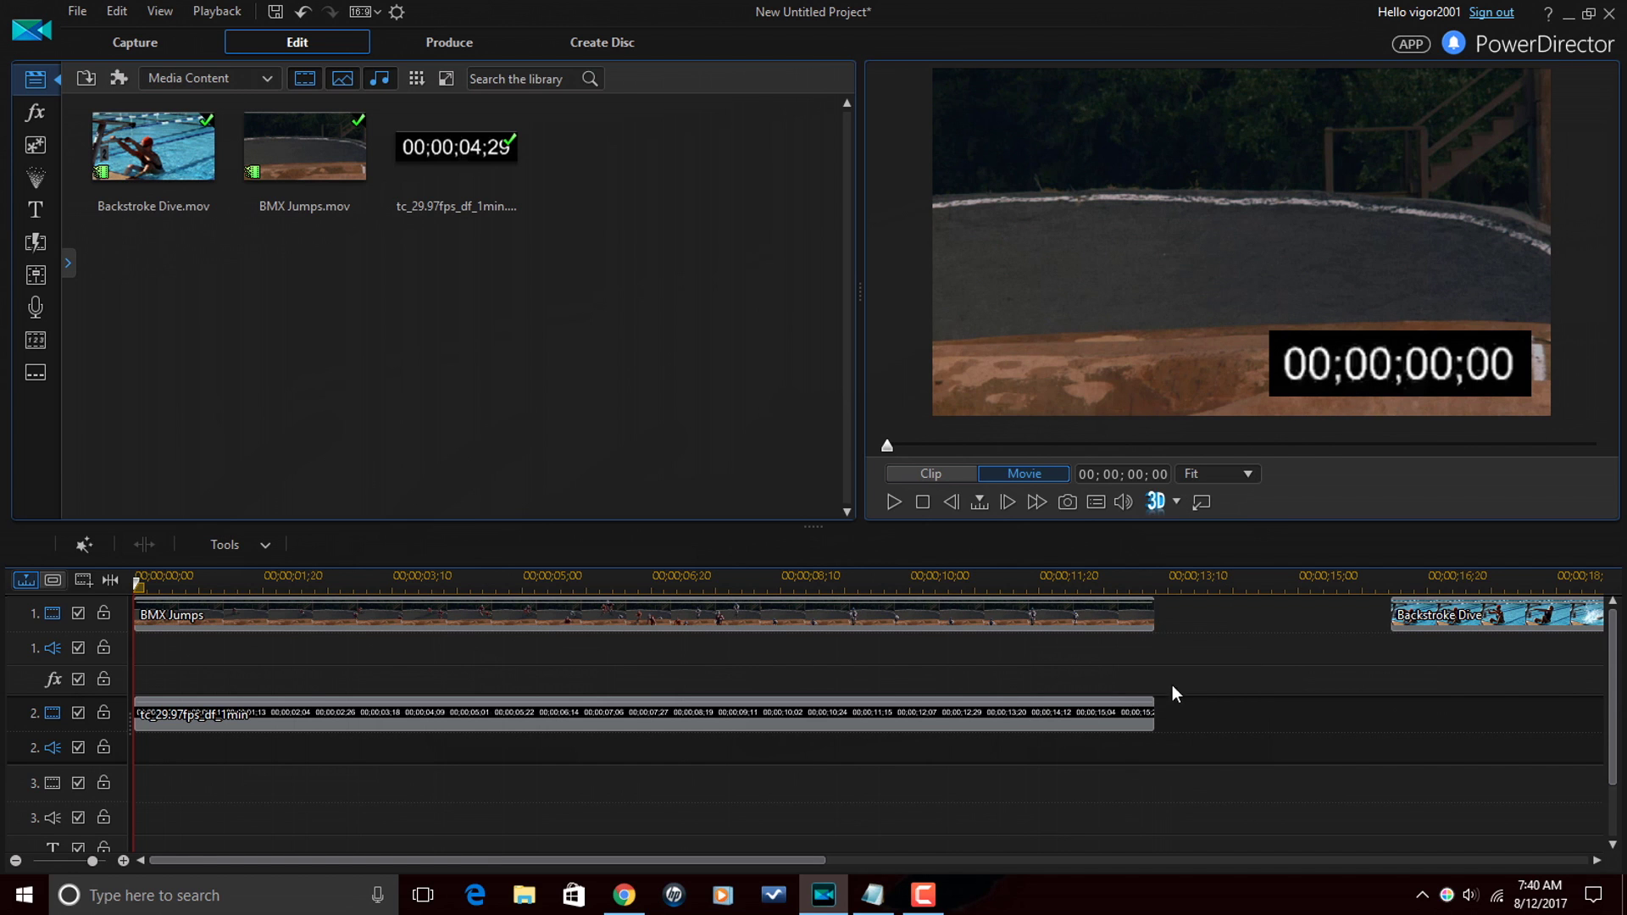
pyautogui.press('space')
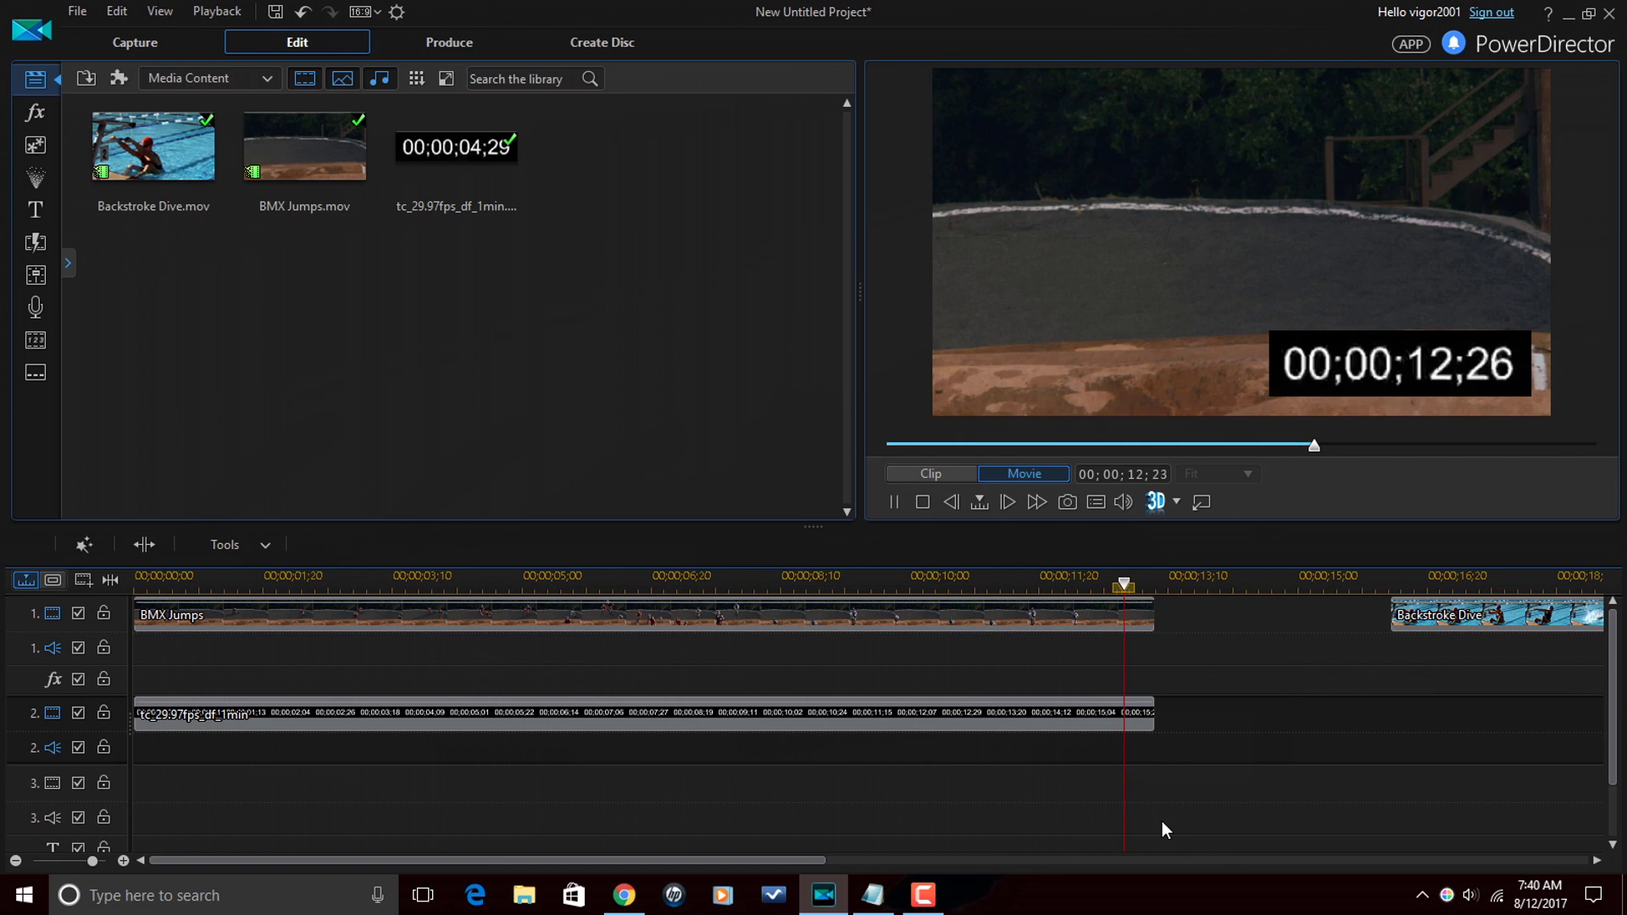
pyautogui.press('space')
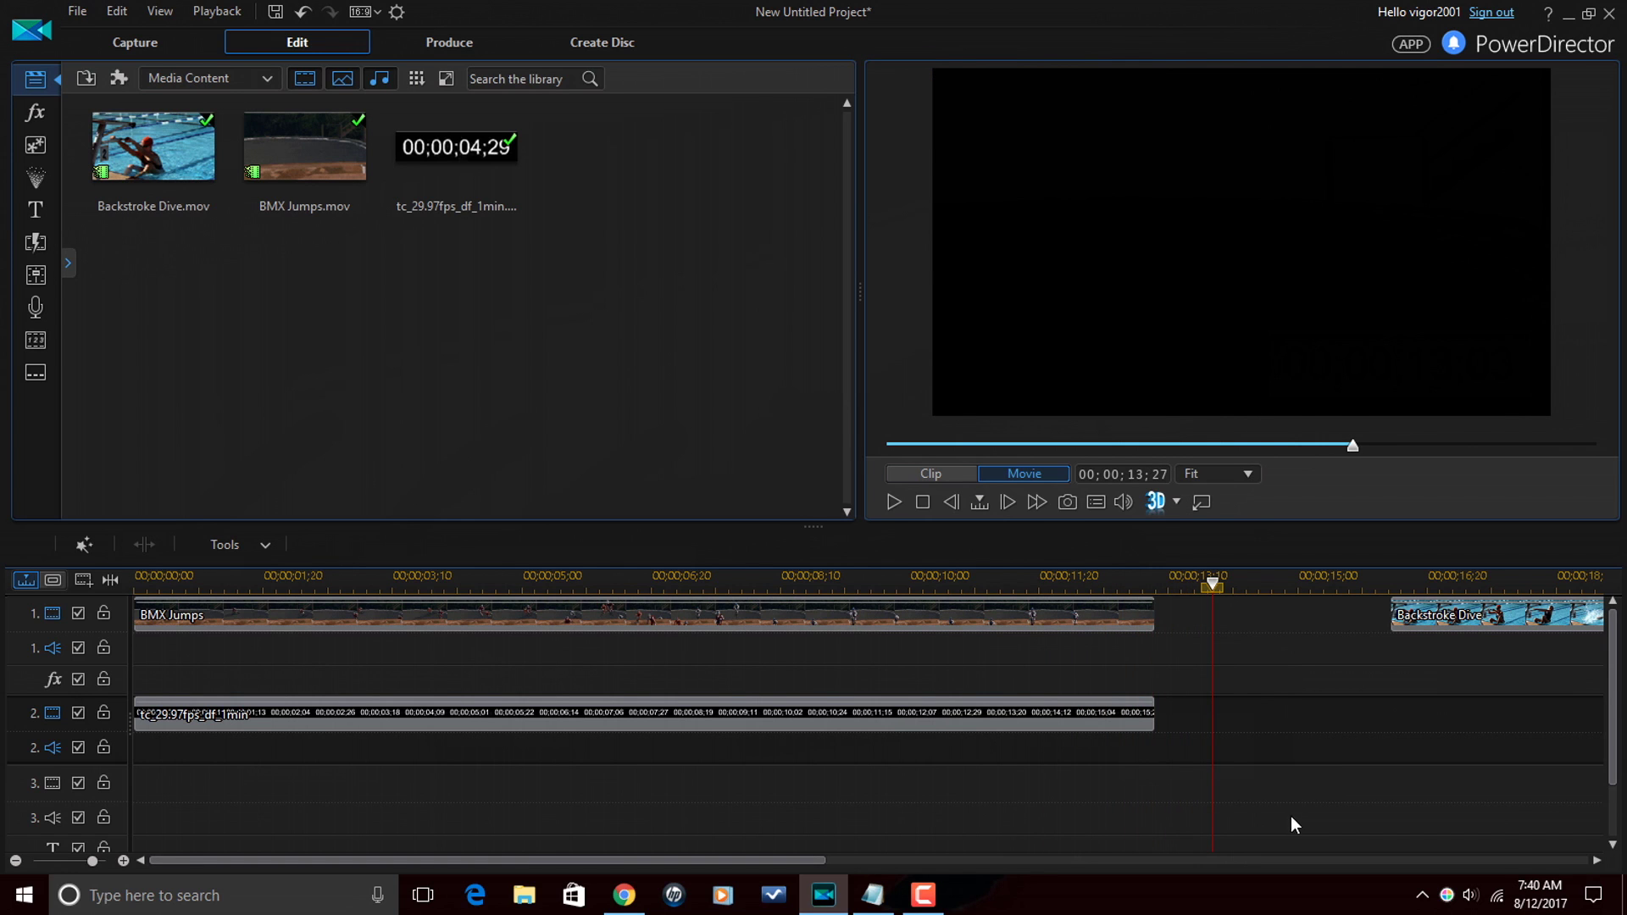
pyautogui.moveTo(770, 852); pyautogui.dragTo(661, 887)
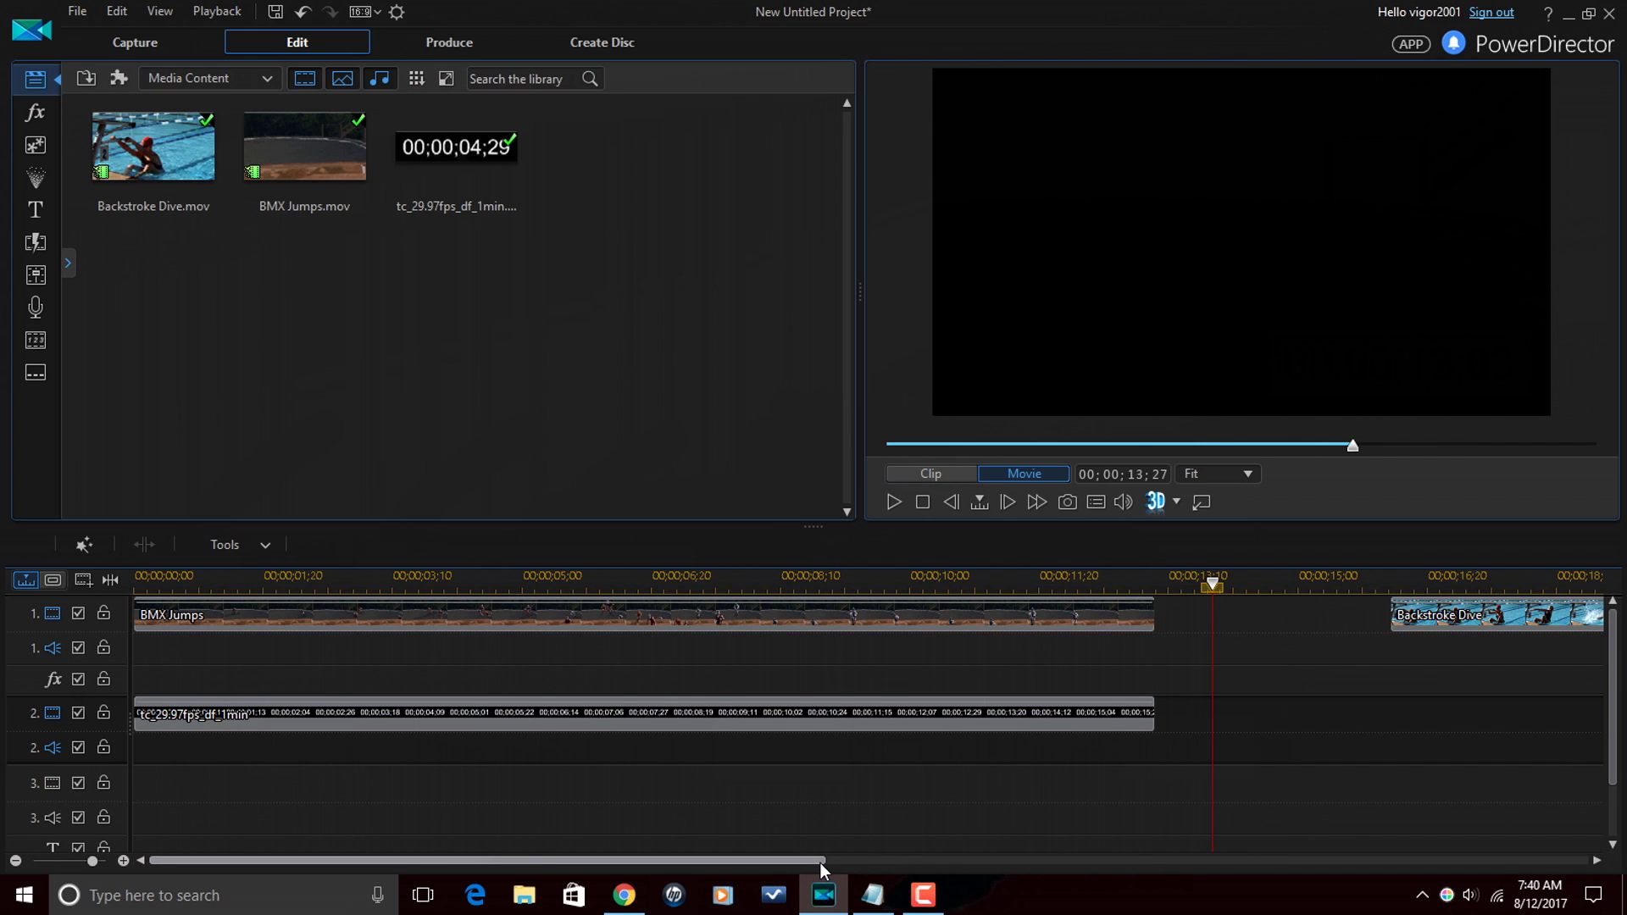
# Step: Add another timecode clip on track 2 under Backstroke Dive, shrunk into the lower-right corner
pyautogui.scroll(-3, 1203, 585)
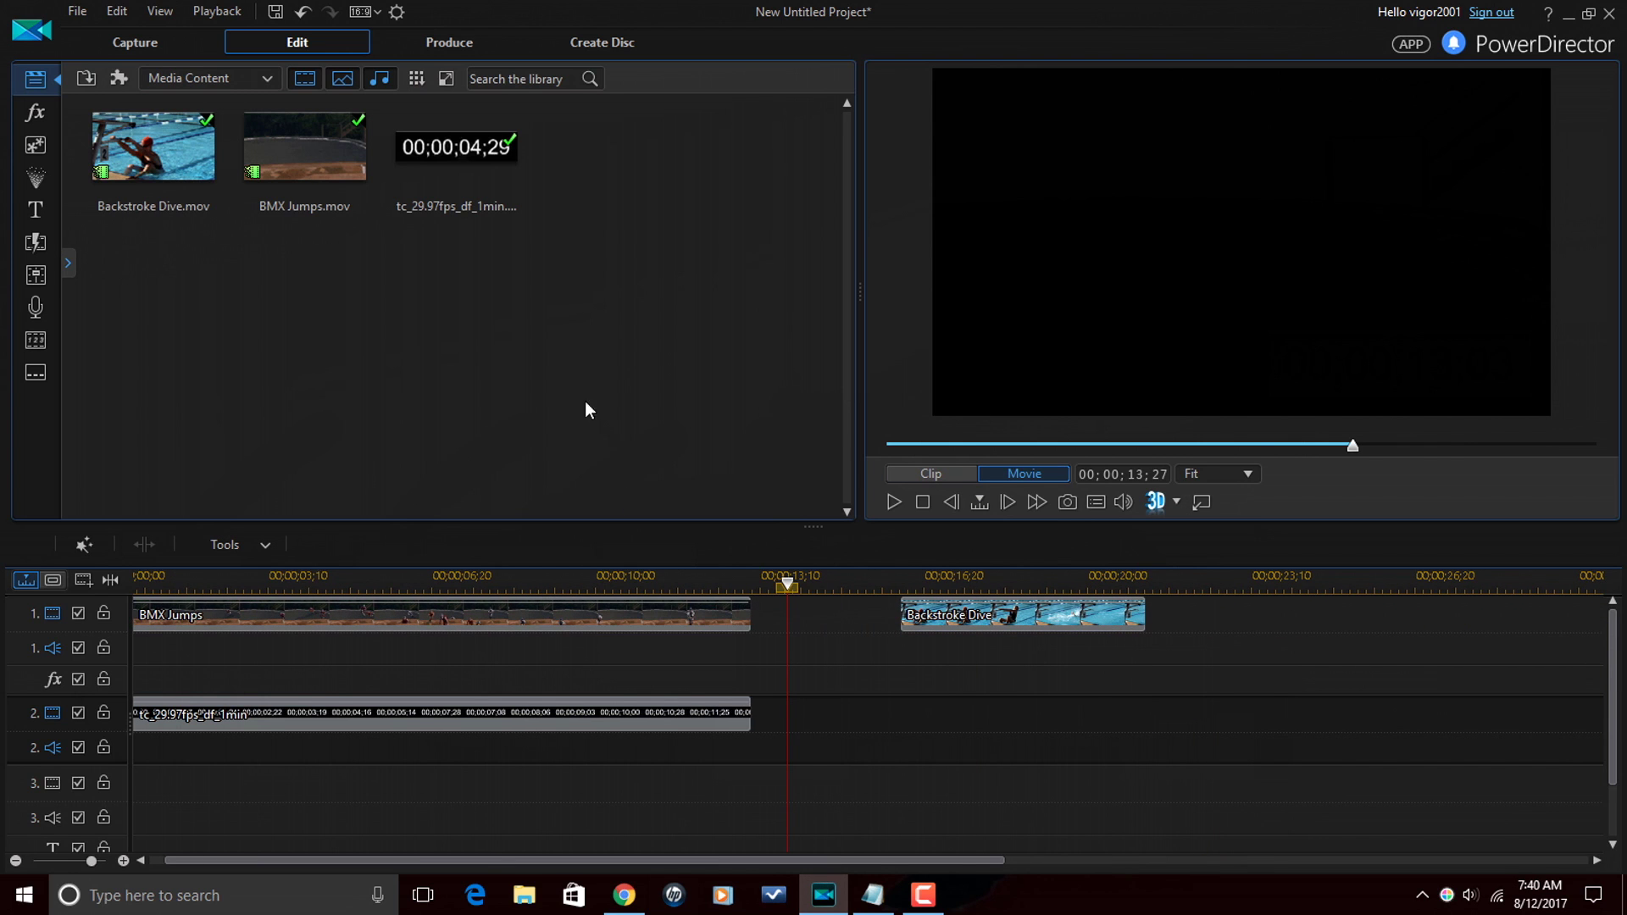
pyautogui.moveTo(459, 156); pyautogui.dragTo(902, 712)
pyautogui.click(1270, 708)
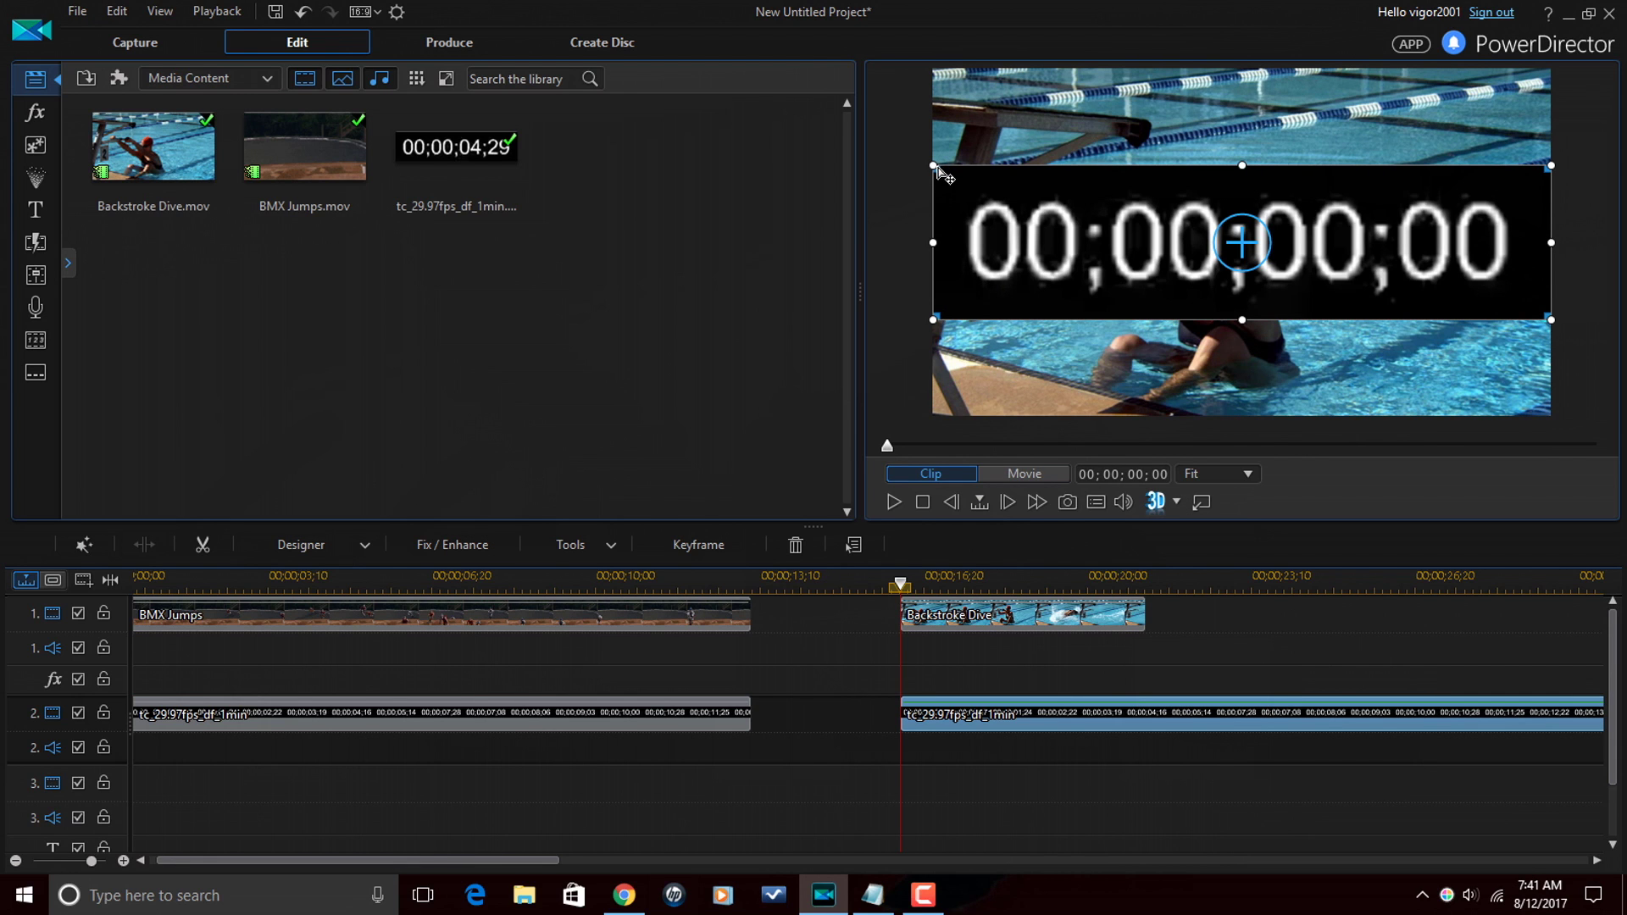
pyautogui.moveTo(935, 168); pyautogui.dragTo(1166, 244)
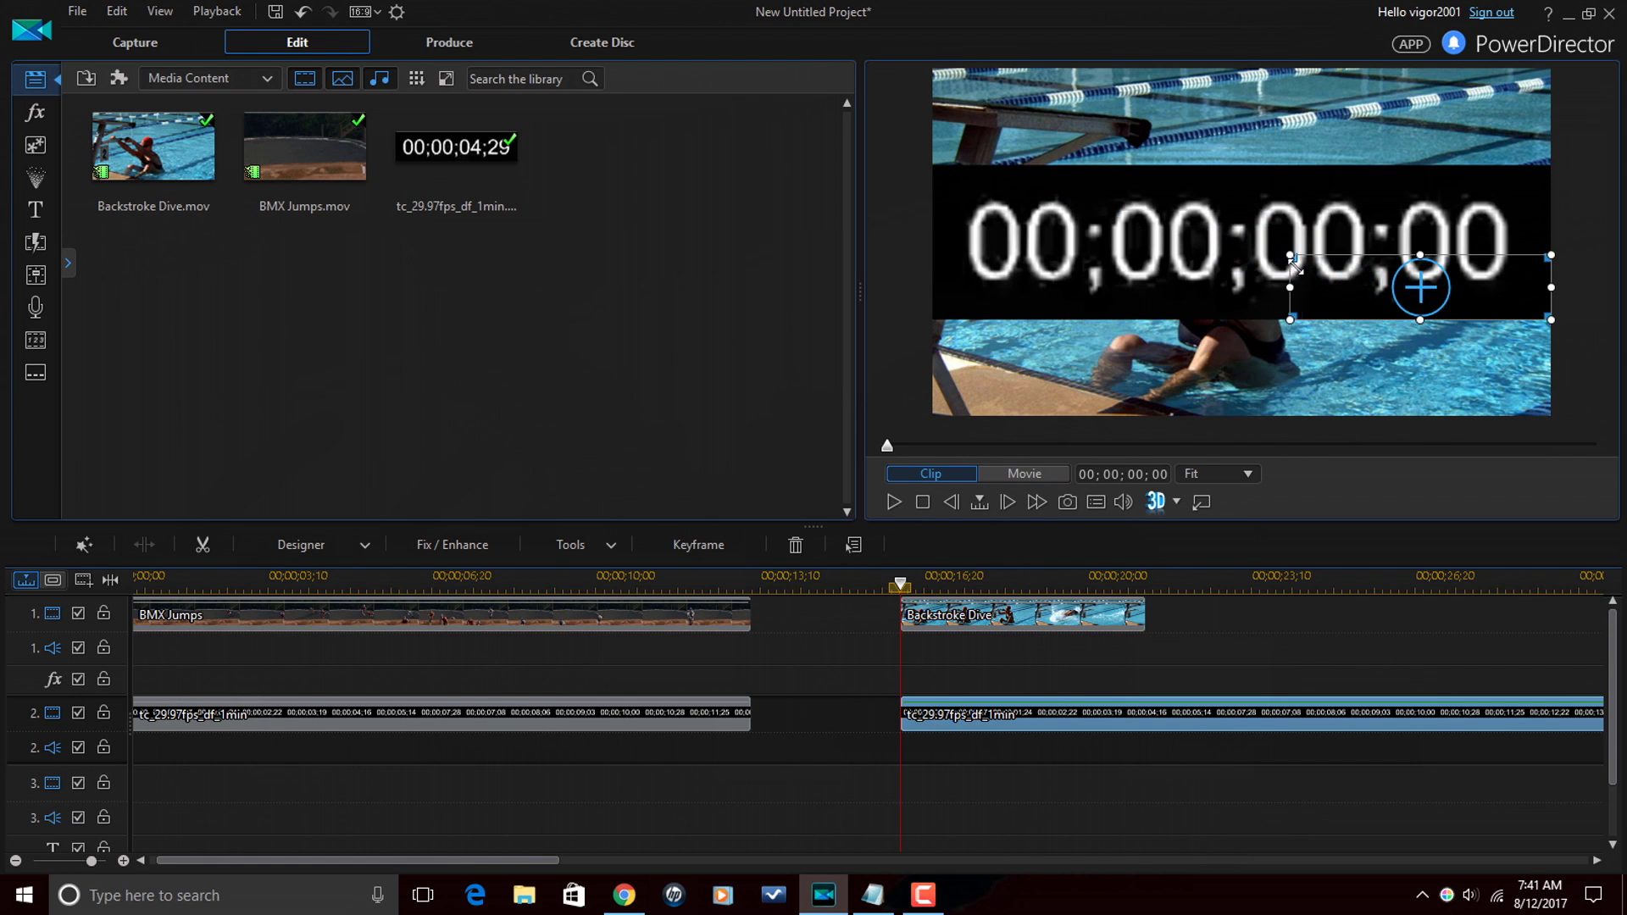
pyautogui.moveTo(1293, 266); pyautogui.dragTo(1345, 368)
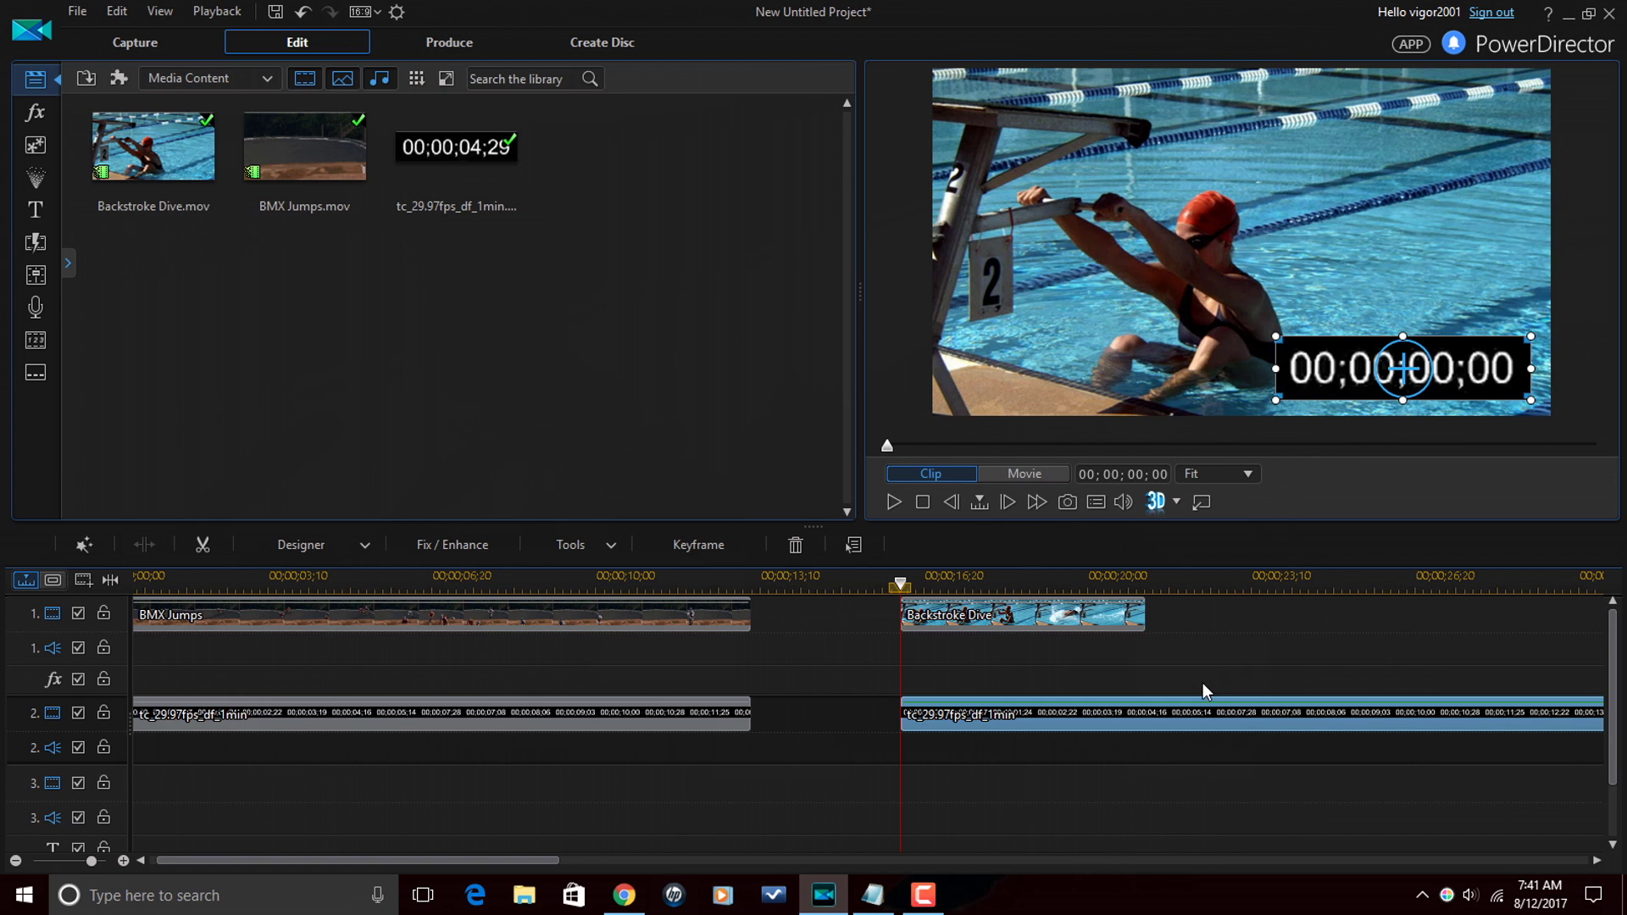
# Step: Scrub and step frame by frame until the timer reads 00;00;01;26
pyautogui.click(903, 585)
pyautogui.moveTo(904, 585); pyautogui.dragTo(957, 593)
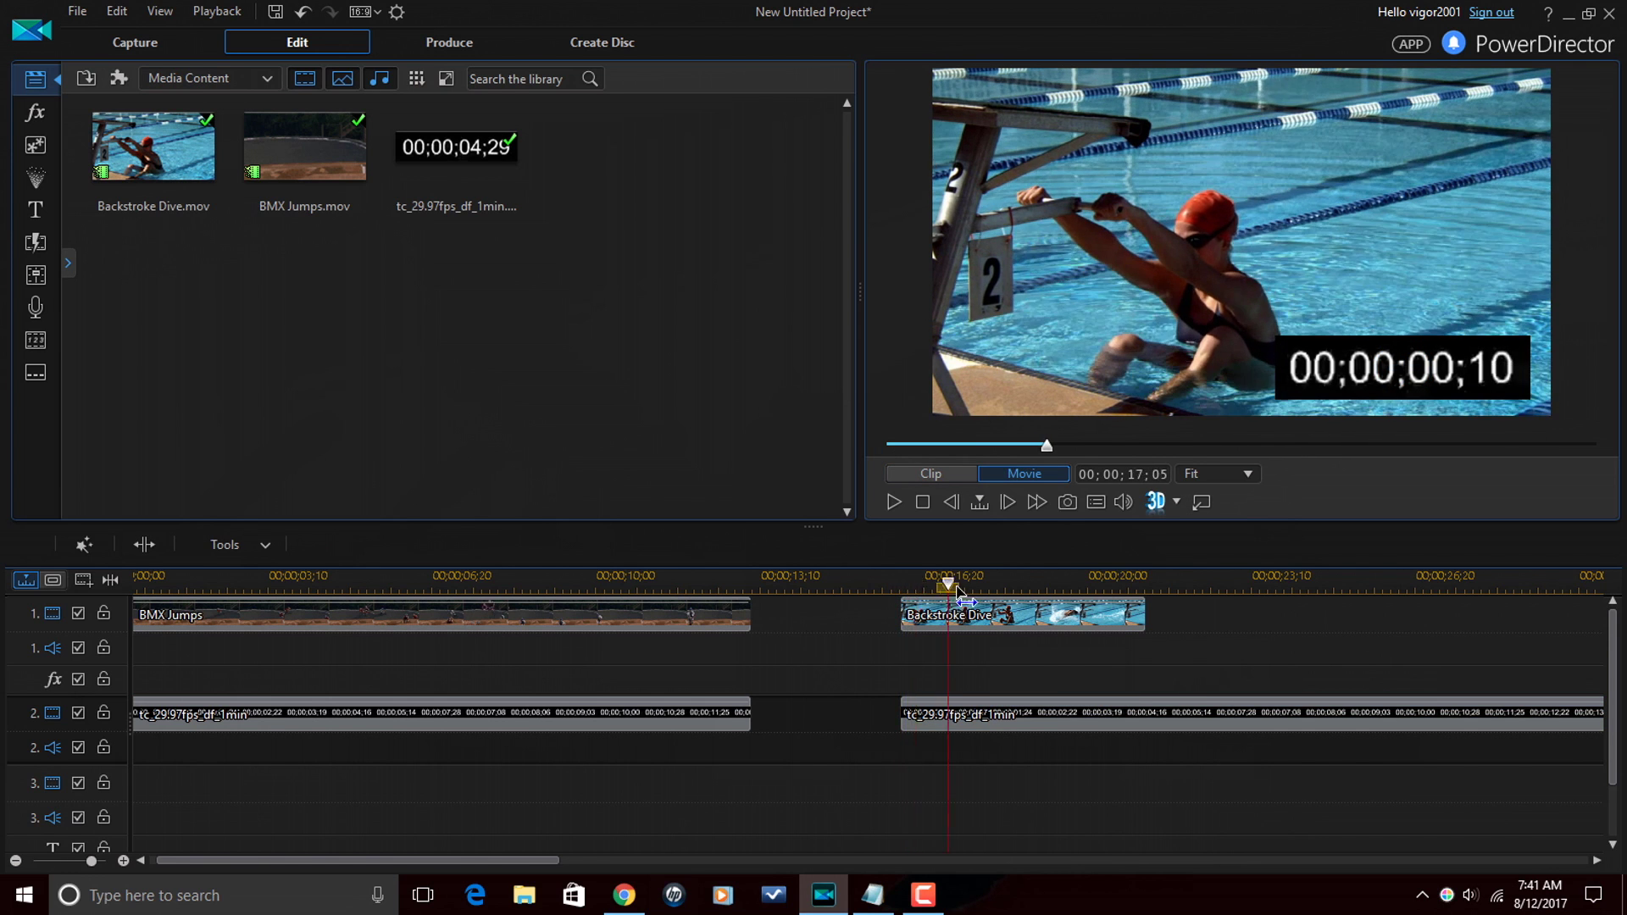
pyautogui.click(1000, 592)
pyautogui.click(1000, 716)
pyautogui.click(950, 501)
pyautogui.click(951, 501)
pyautogui.click(950, 502)
pyautogui.click(950, 501)
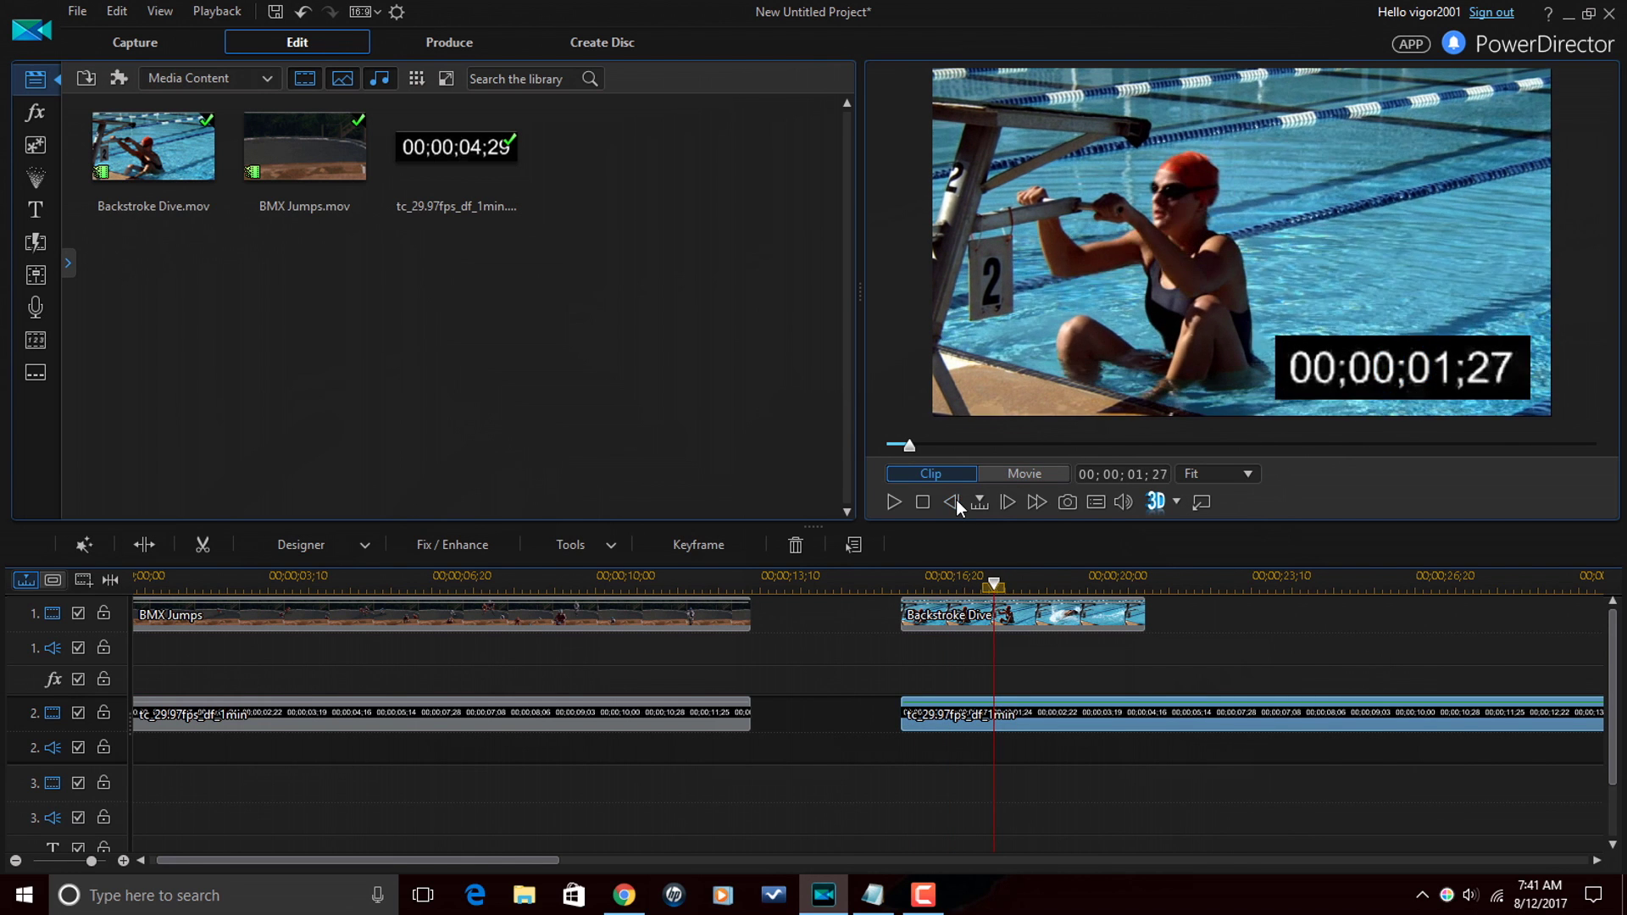
pyautogui.click(956, 500)
pyautogui.click(958, 499)
pyautogui.click(999, 502)
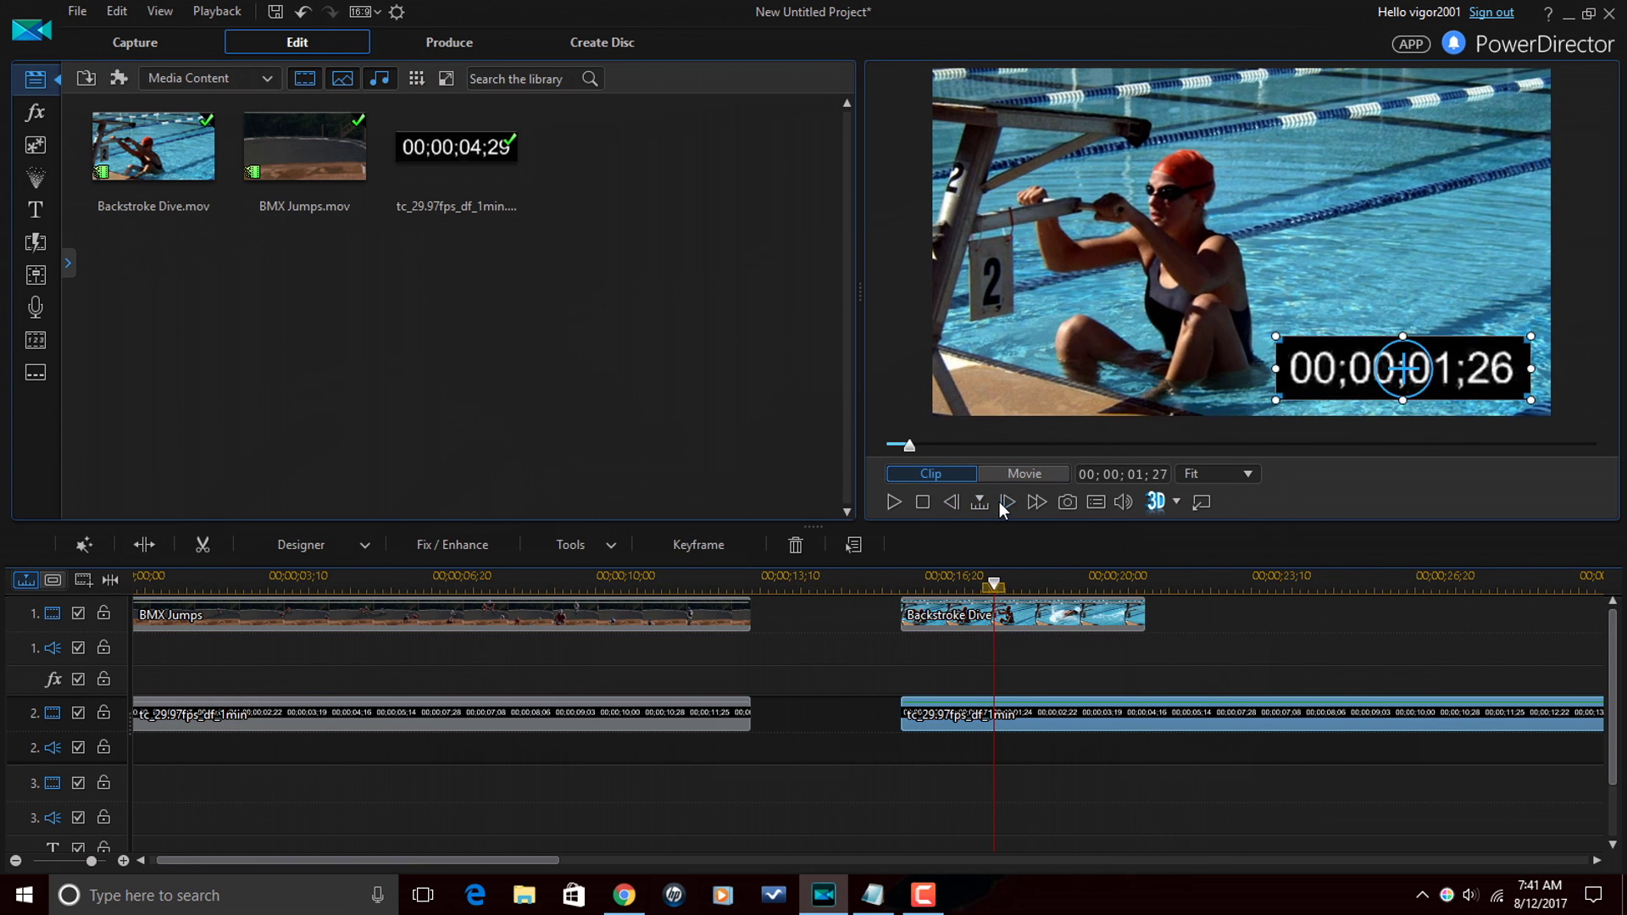
pyautogui.click(950, 502)
# Step: Deselect the timecode and split Backstroke Dive and its timecode at 00;00;18;02
pyautogui.click(958, 658)
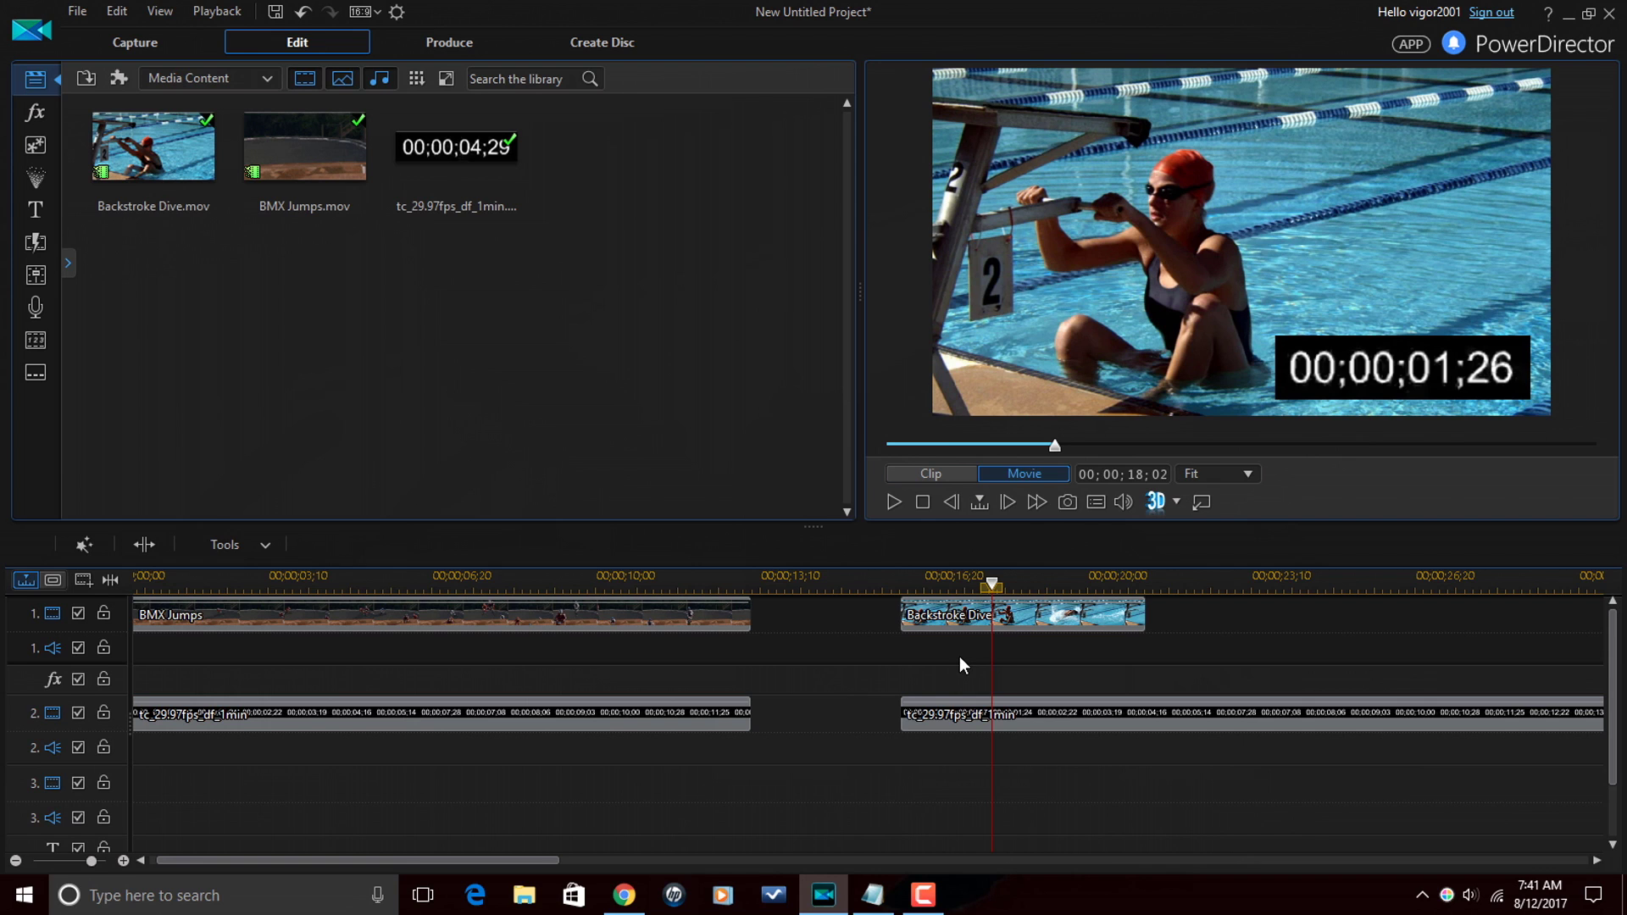
pyautogui.click(144, 544)
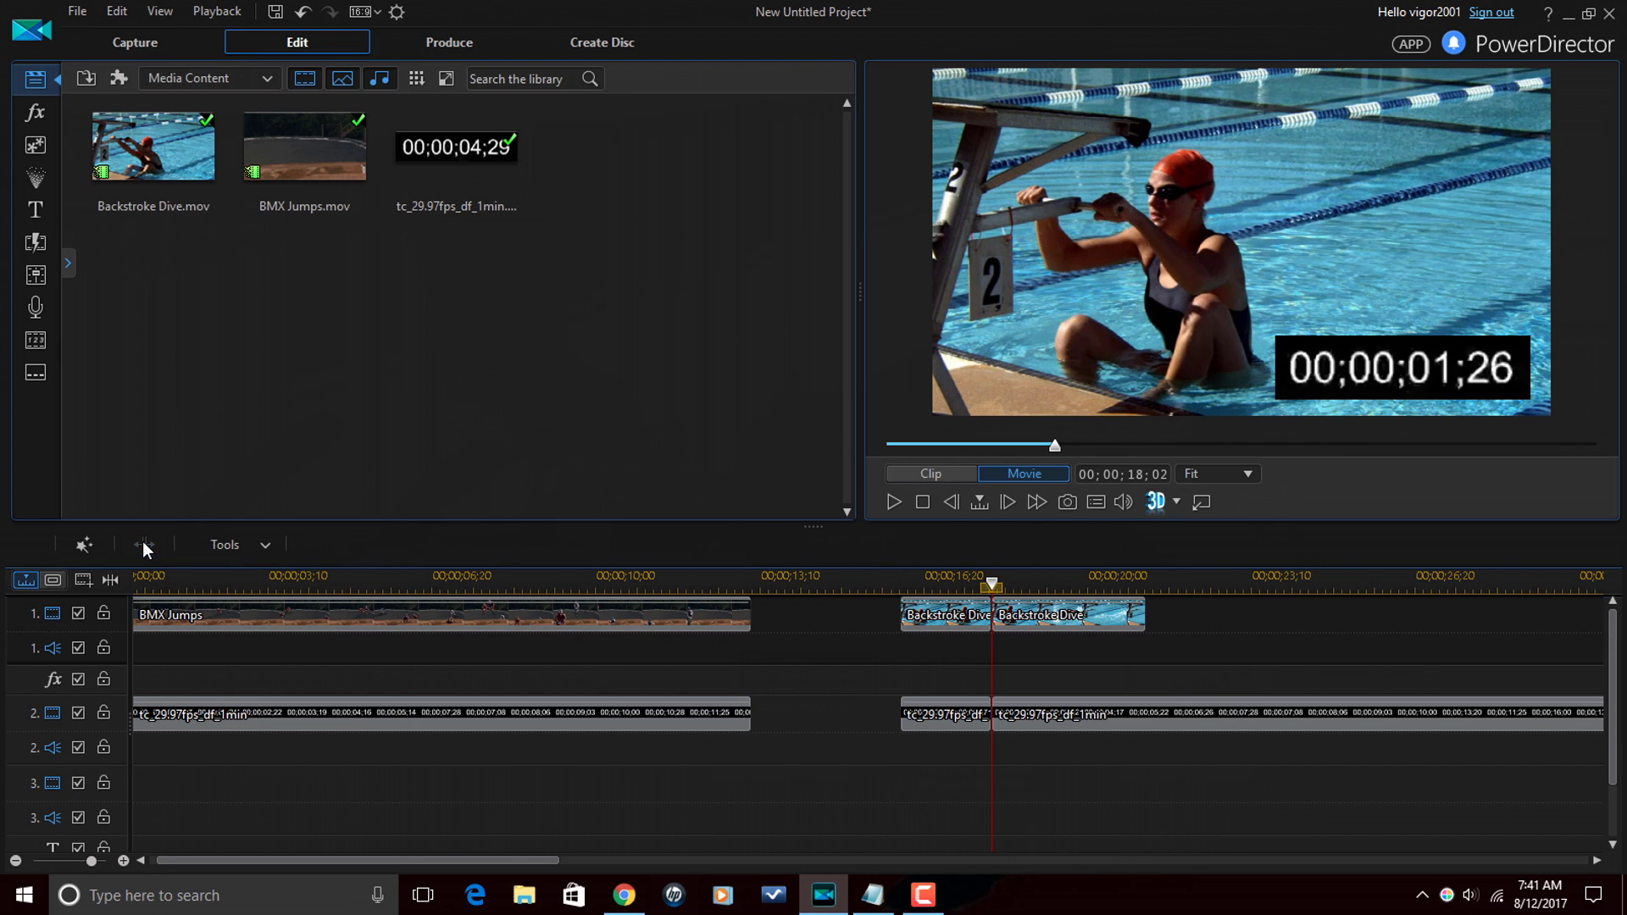
# Step: Tick Video in Reverse in Power Tools for the short timecode piece before the Backstroke Dive
pyautogui.click(949, 713)
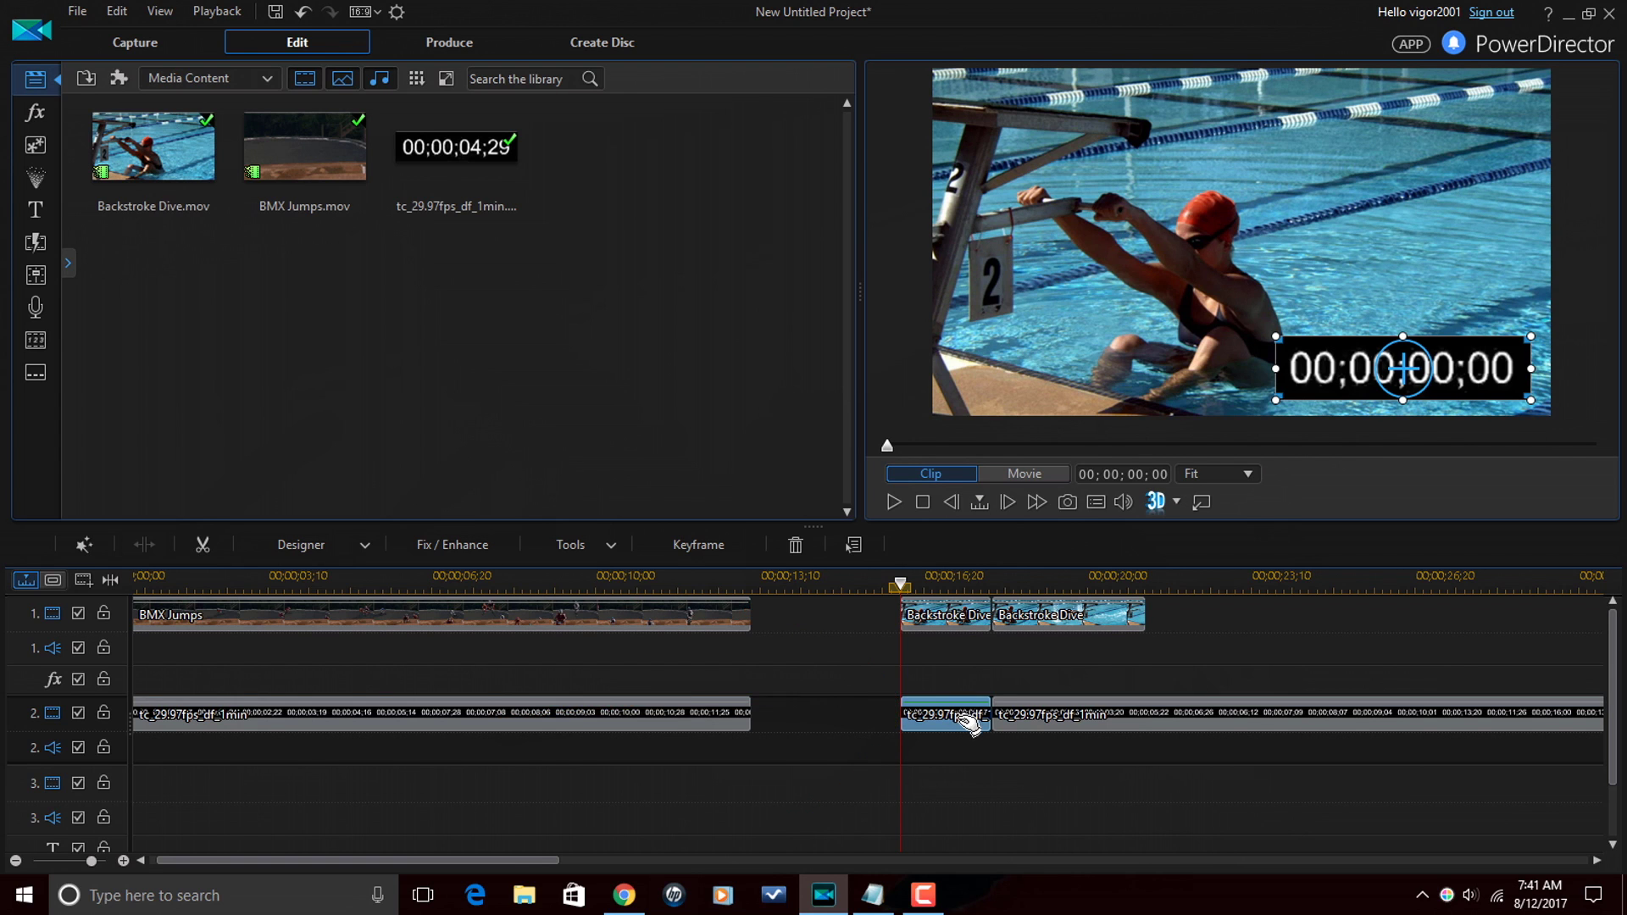
pyautogui.click(613, 547)
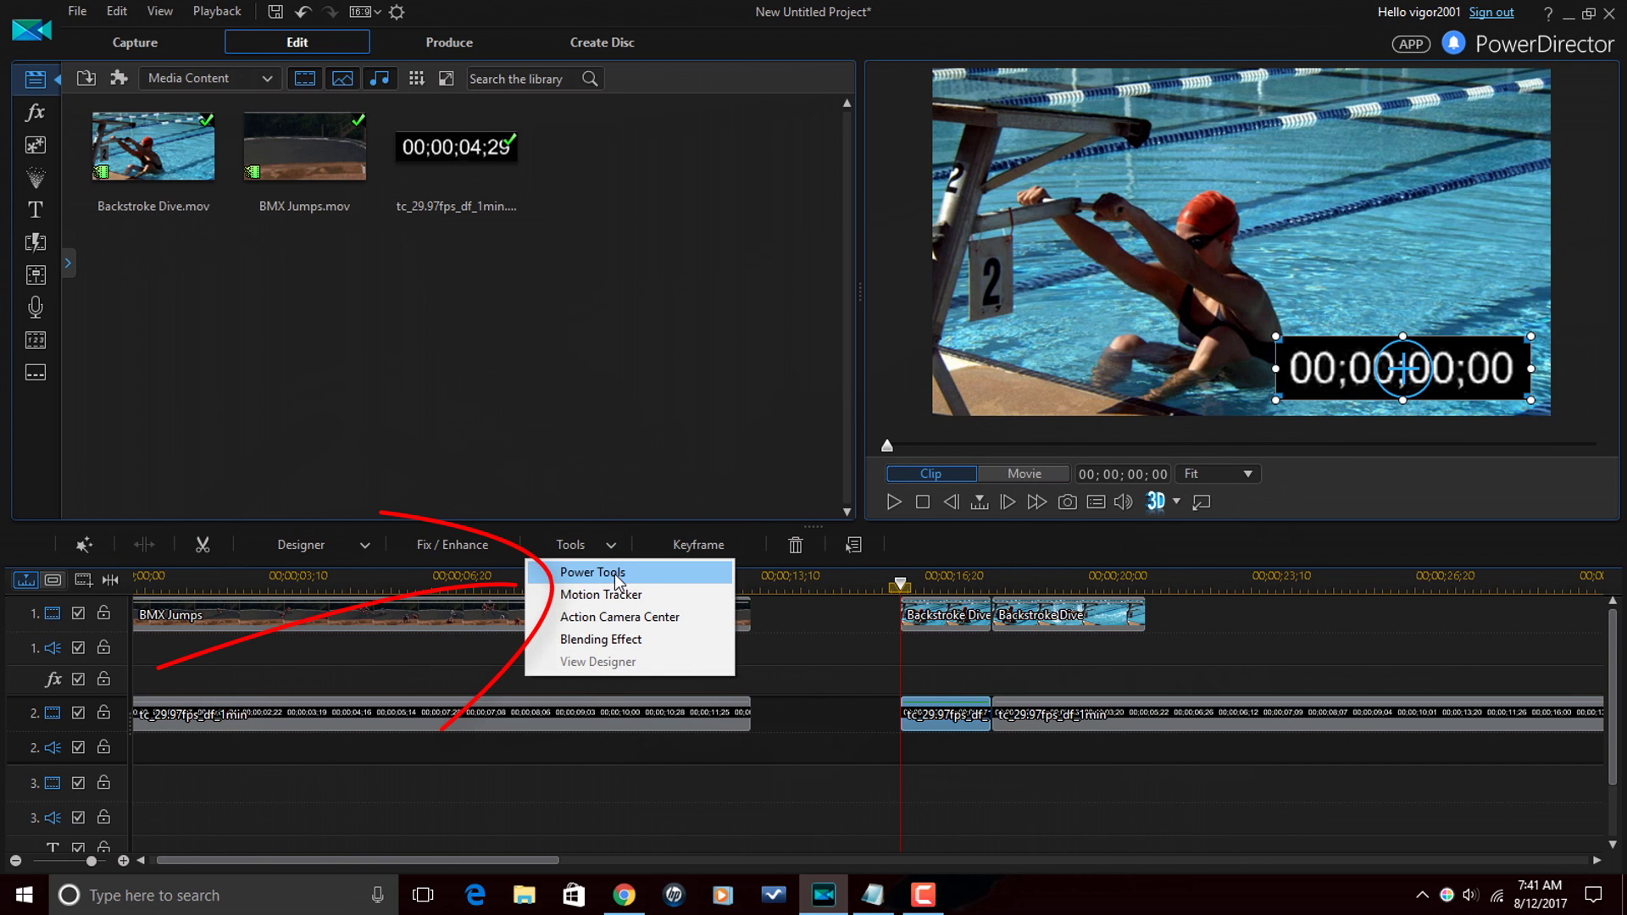
pyautogui.click(613, 574)
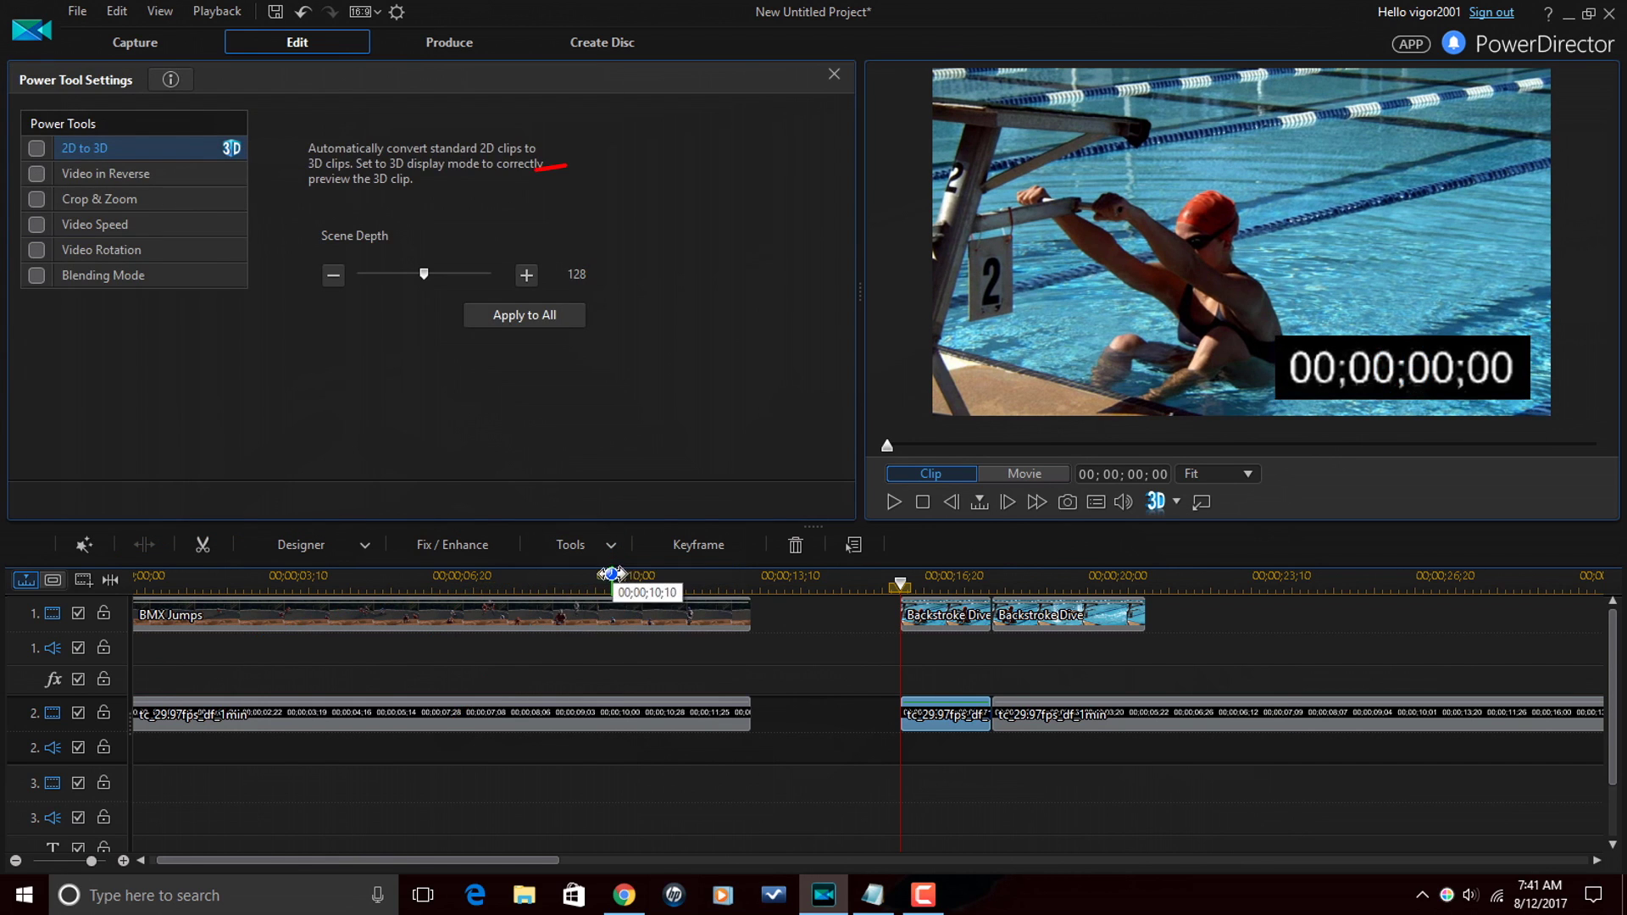
pyautogui.click(39, 178)
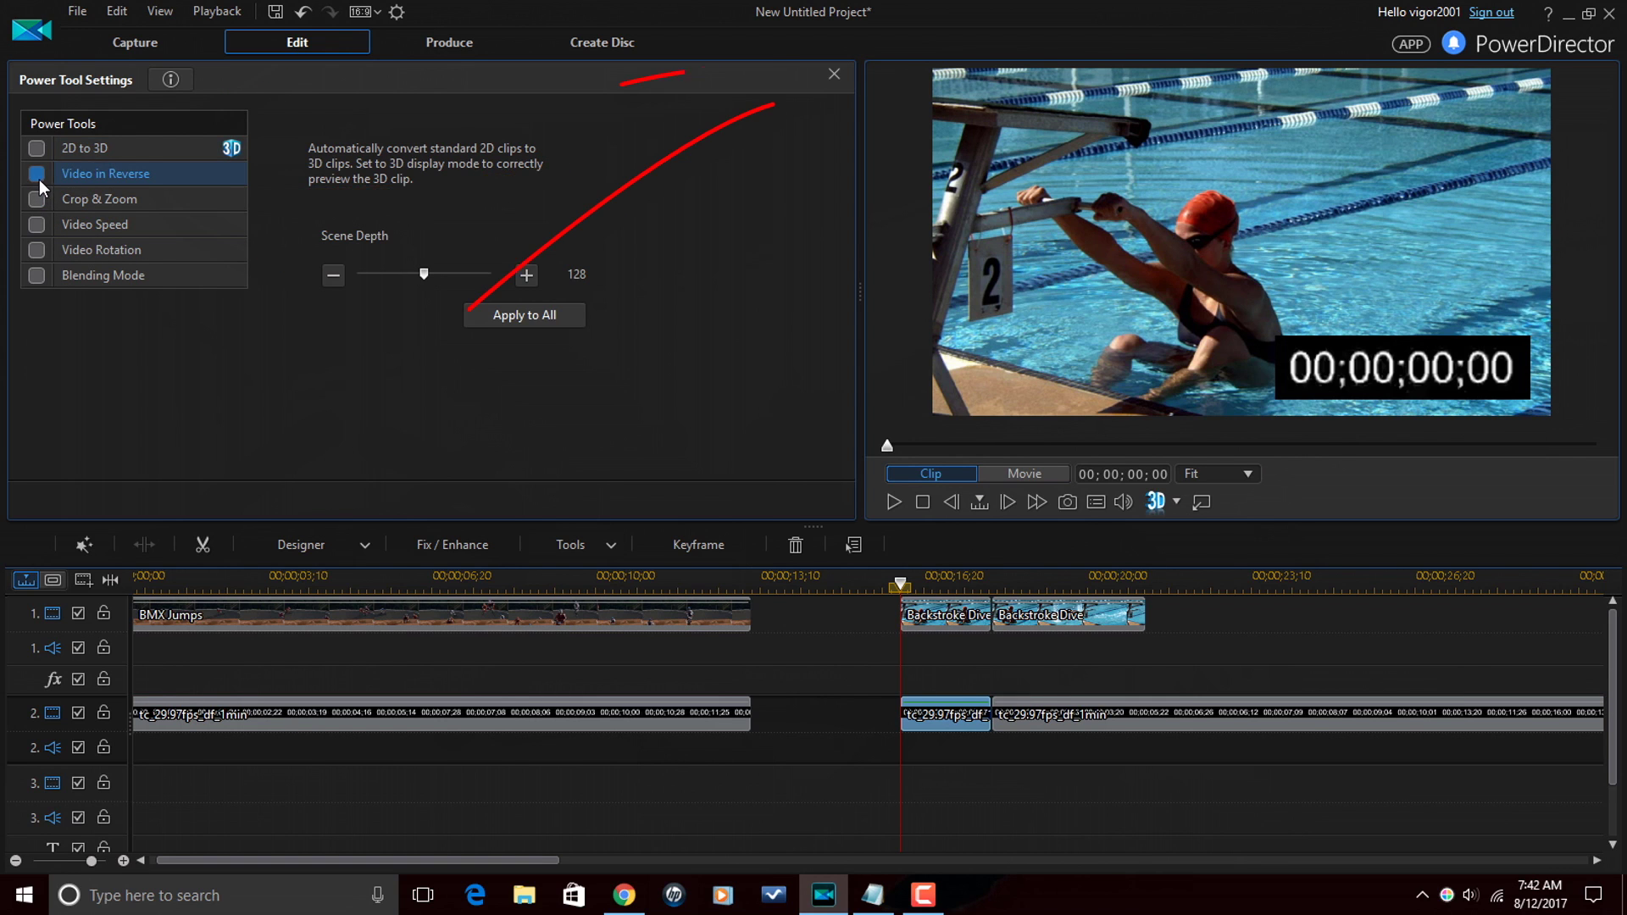
pyautogui.click(832, 76)
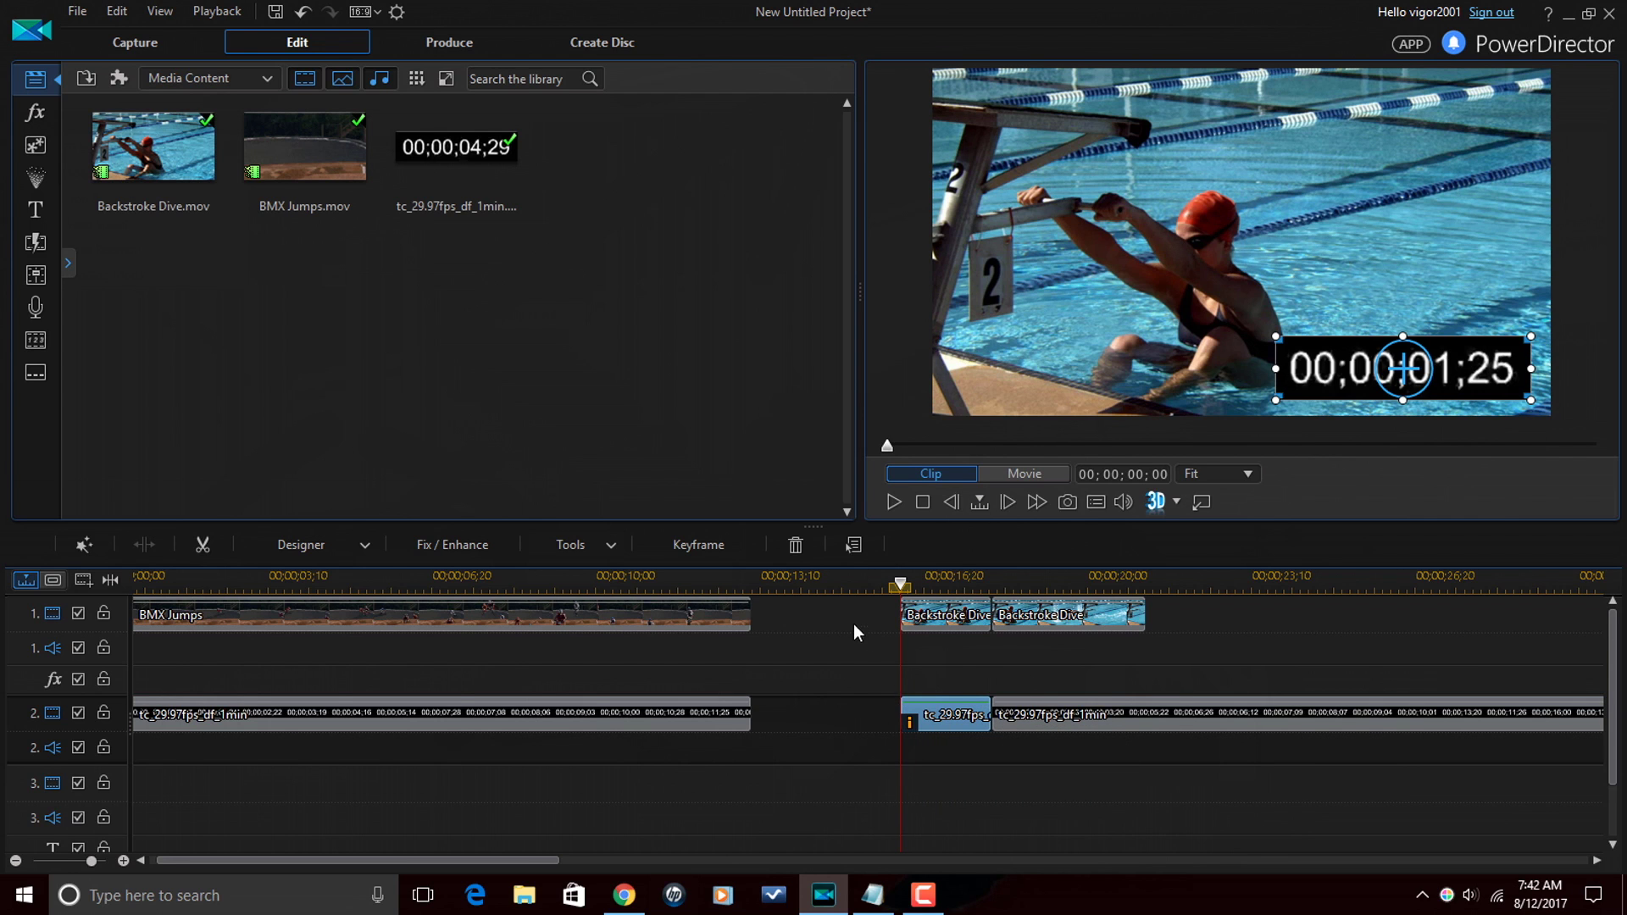
pyautogui.click(1091, 720)
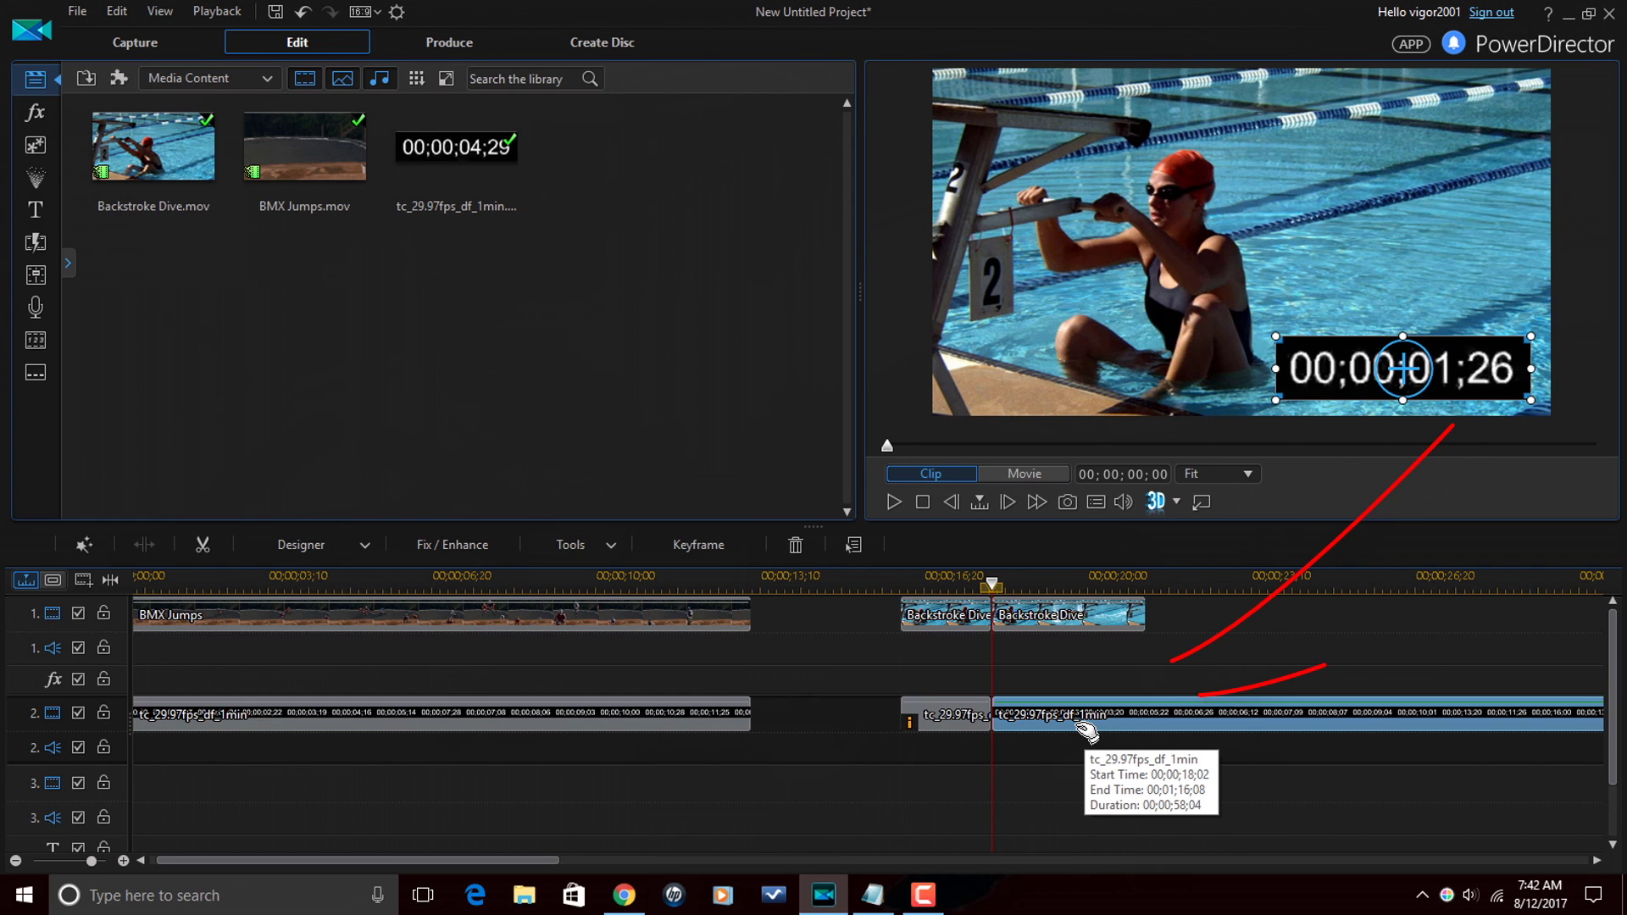
# Step: Remove the long timecode clip from track 2 and play back the reversed countdown
pyautogui.click(795, 545)
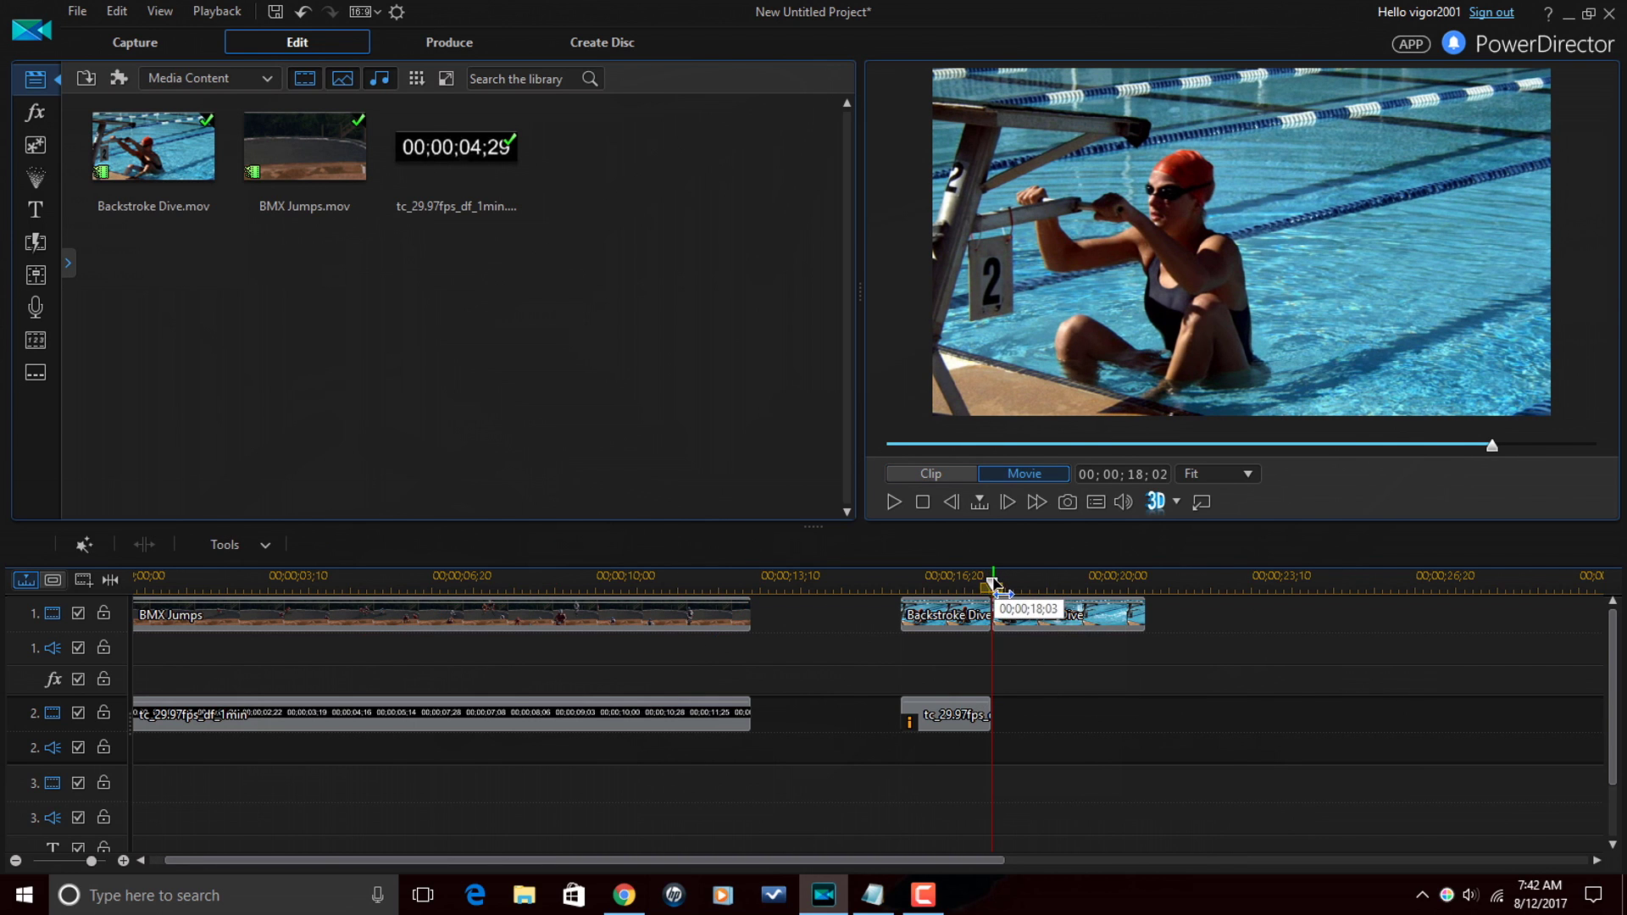
pyautogui.moveTo(991, 583); pyautogui.dragTo(914, 602)
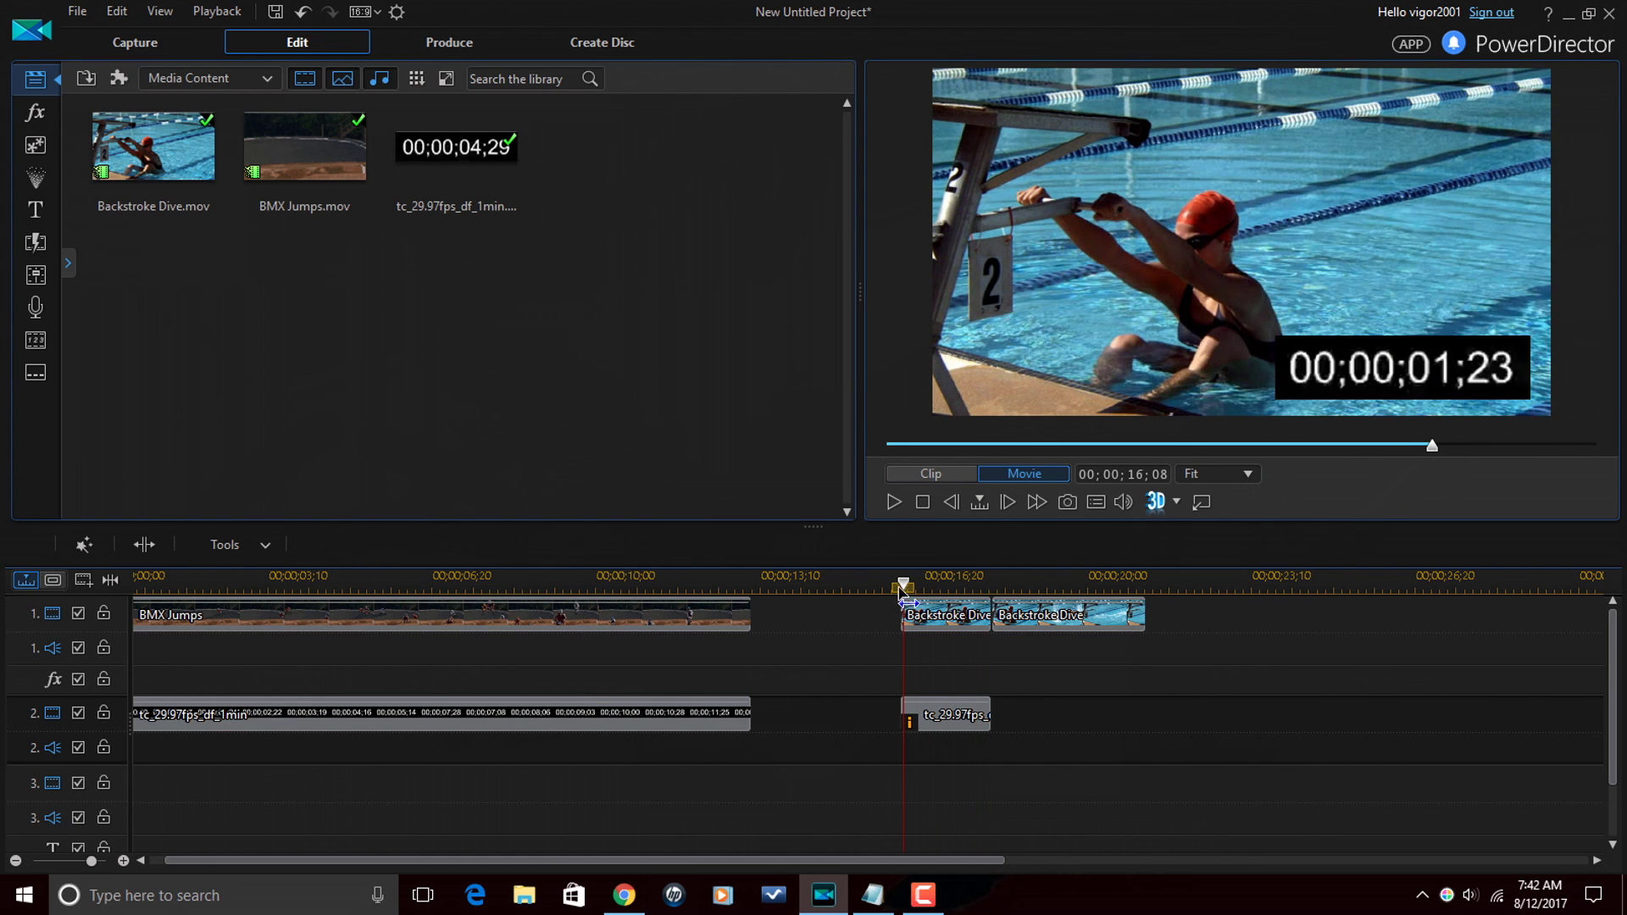
pyautogui.press('space')
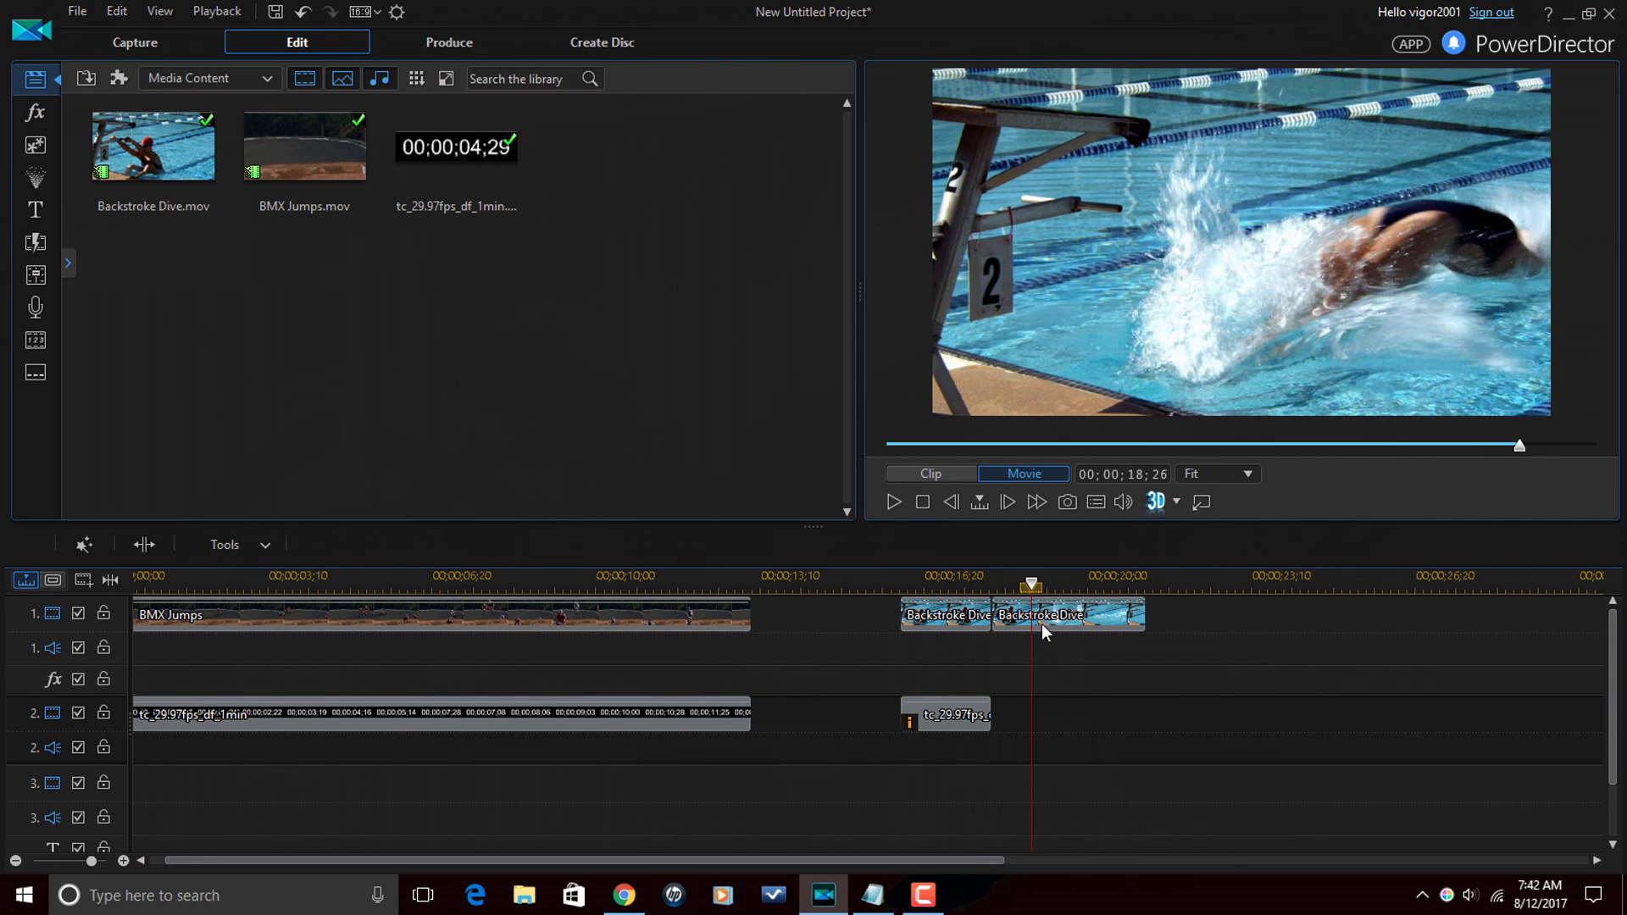
pyautogui.click(970, 614)
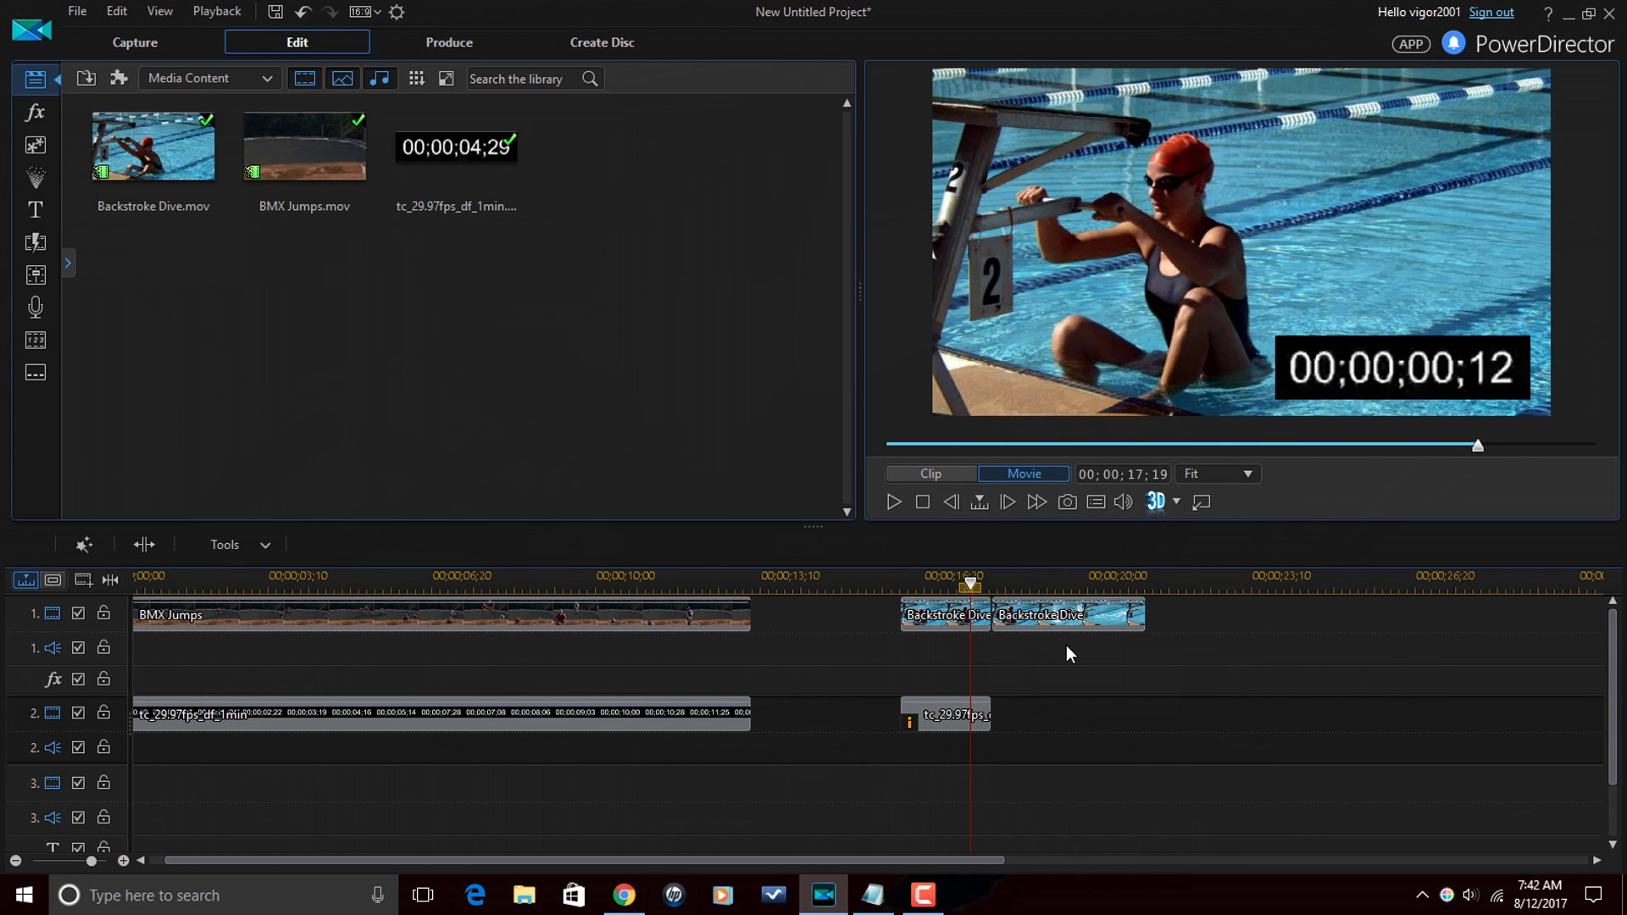
pyautogui.click(1029, 623)
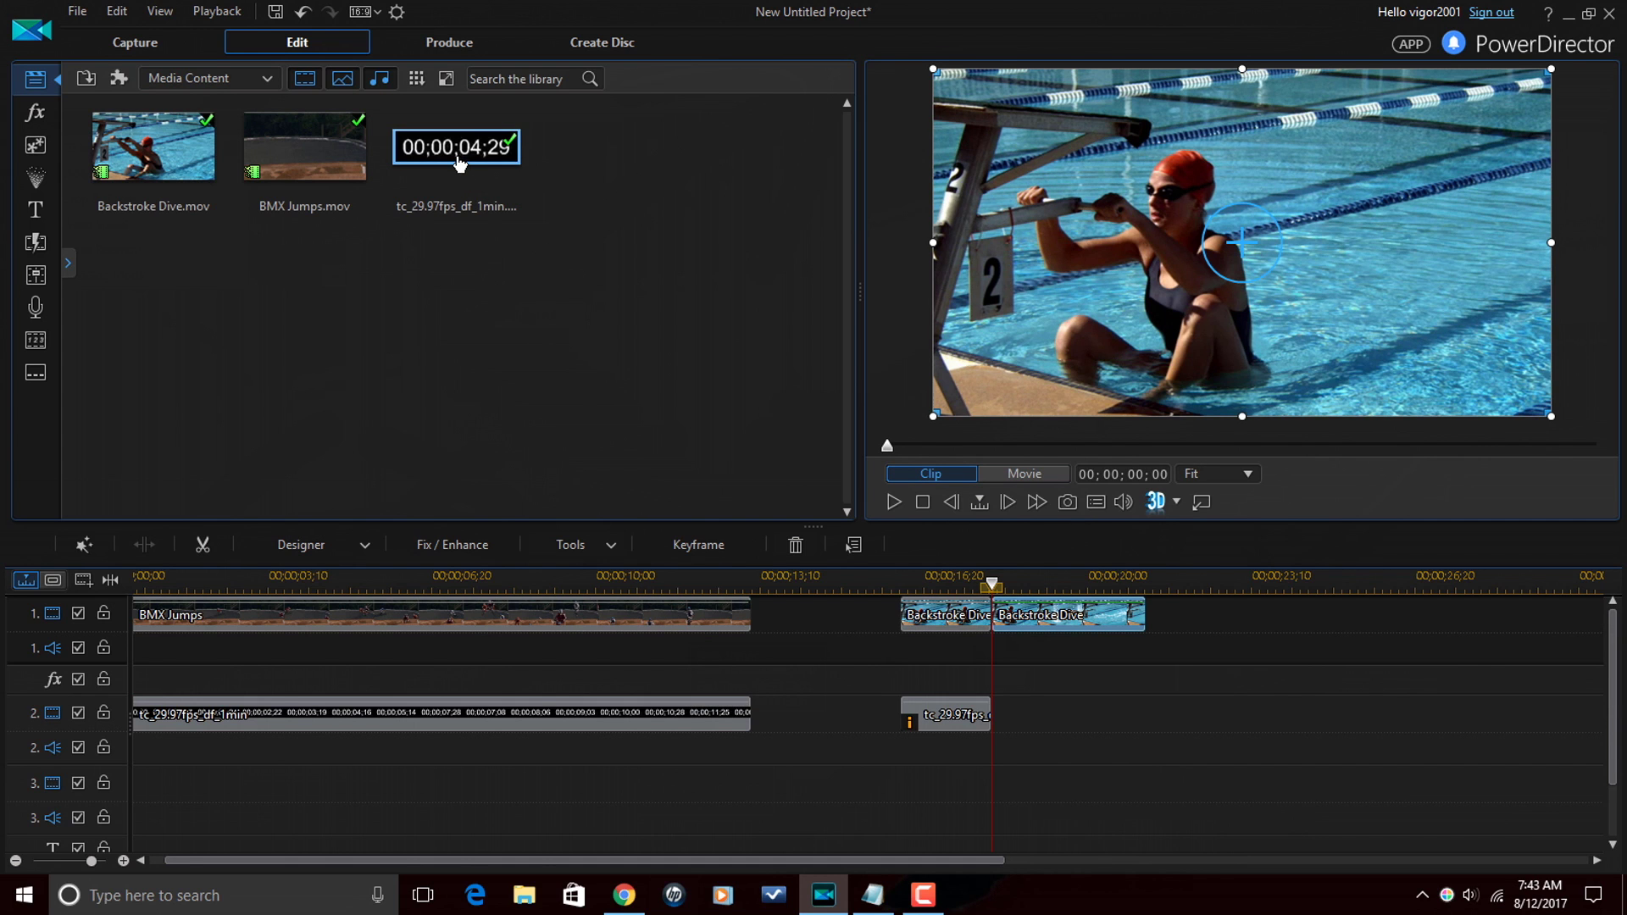
# Step: Drop a timecode clip on track 2 under the second Backstroke Dive clip and find that clip's last frame
pyautogui.moveTo(458, 161); pyautogui.dragTo(992, 721)
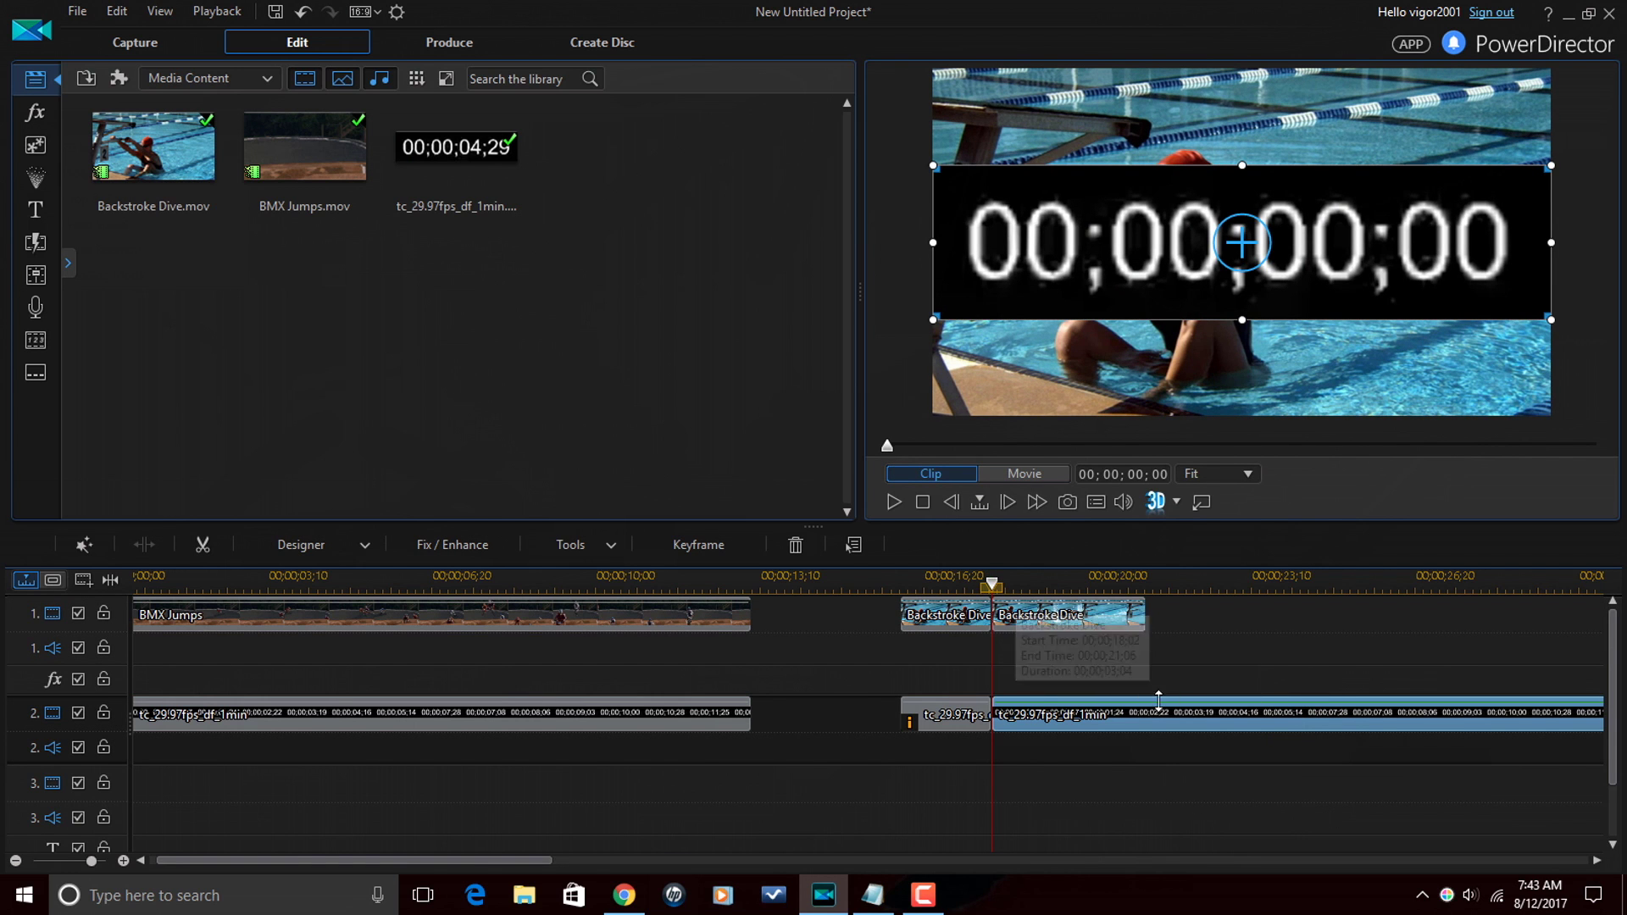
pyautogui.click(1155, 586)
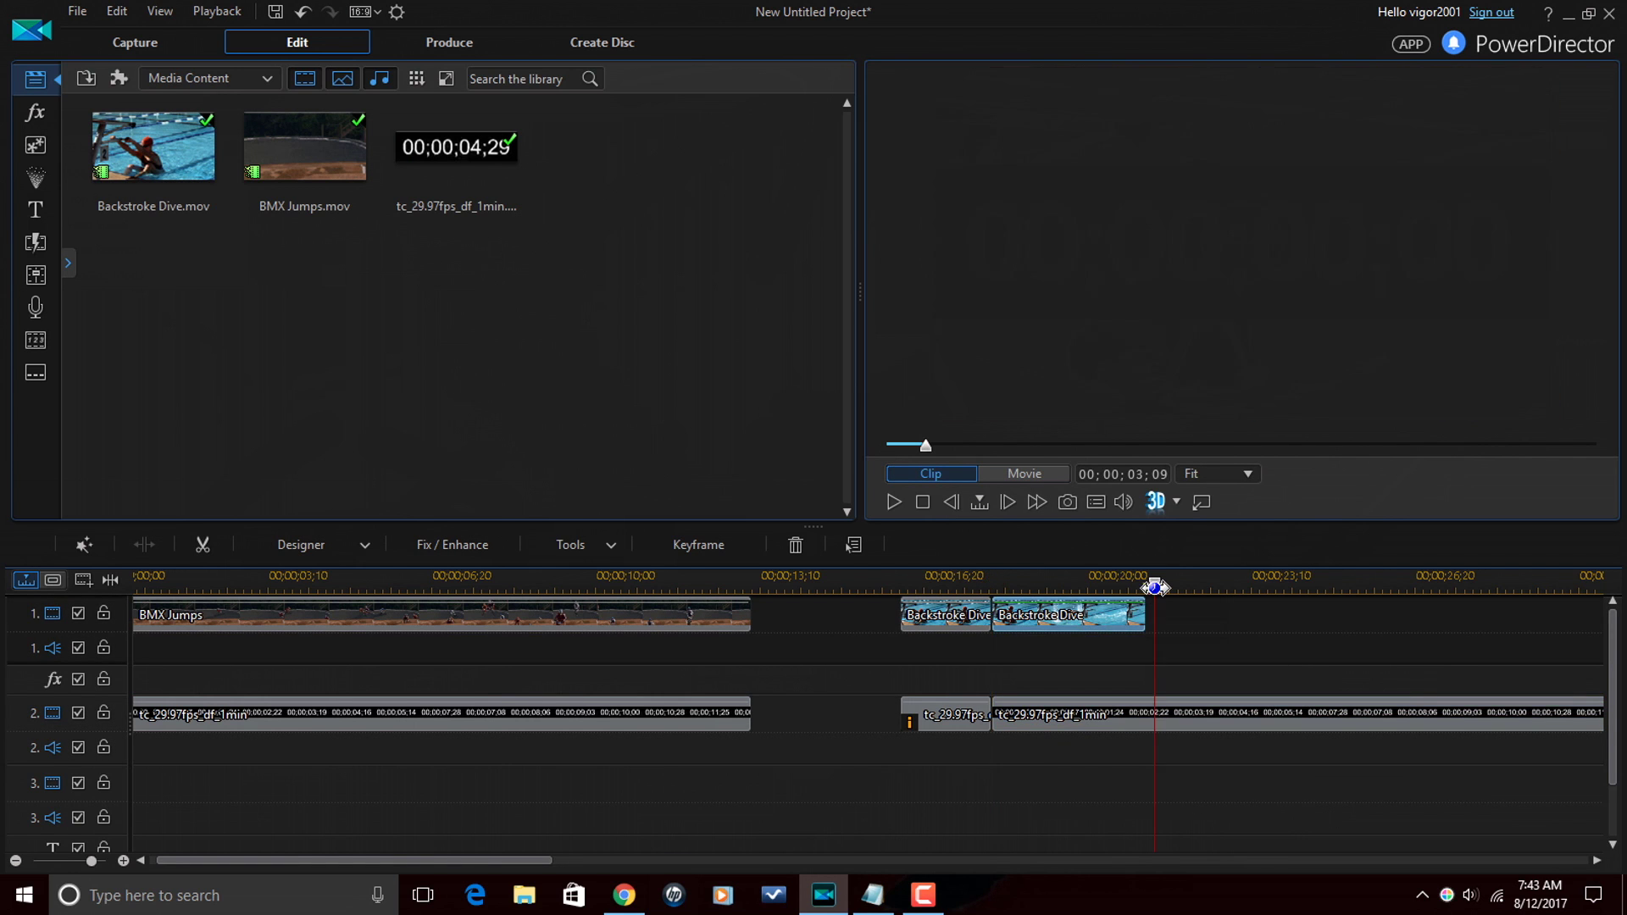
pyautogui.click(954, 498)
pyautogui.click(953, 498)
pyautogui.click(953, 498)
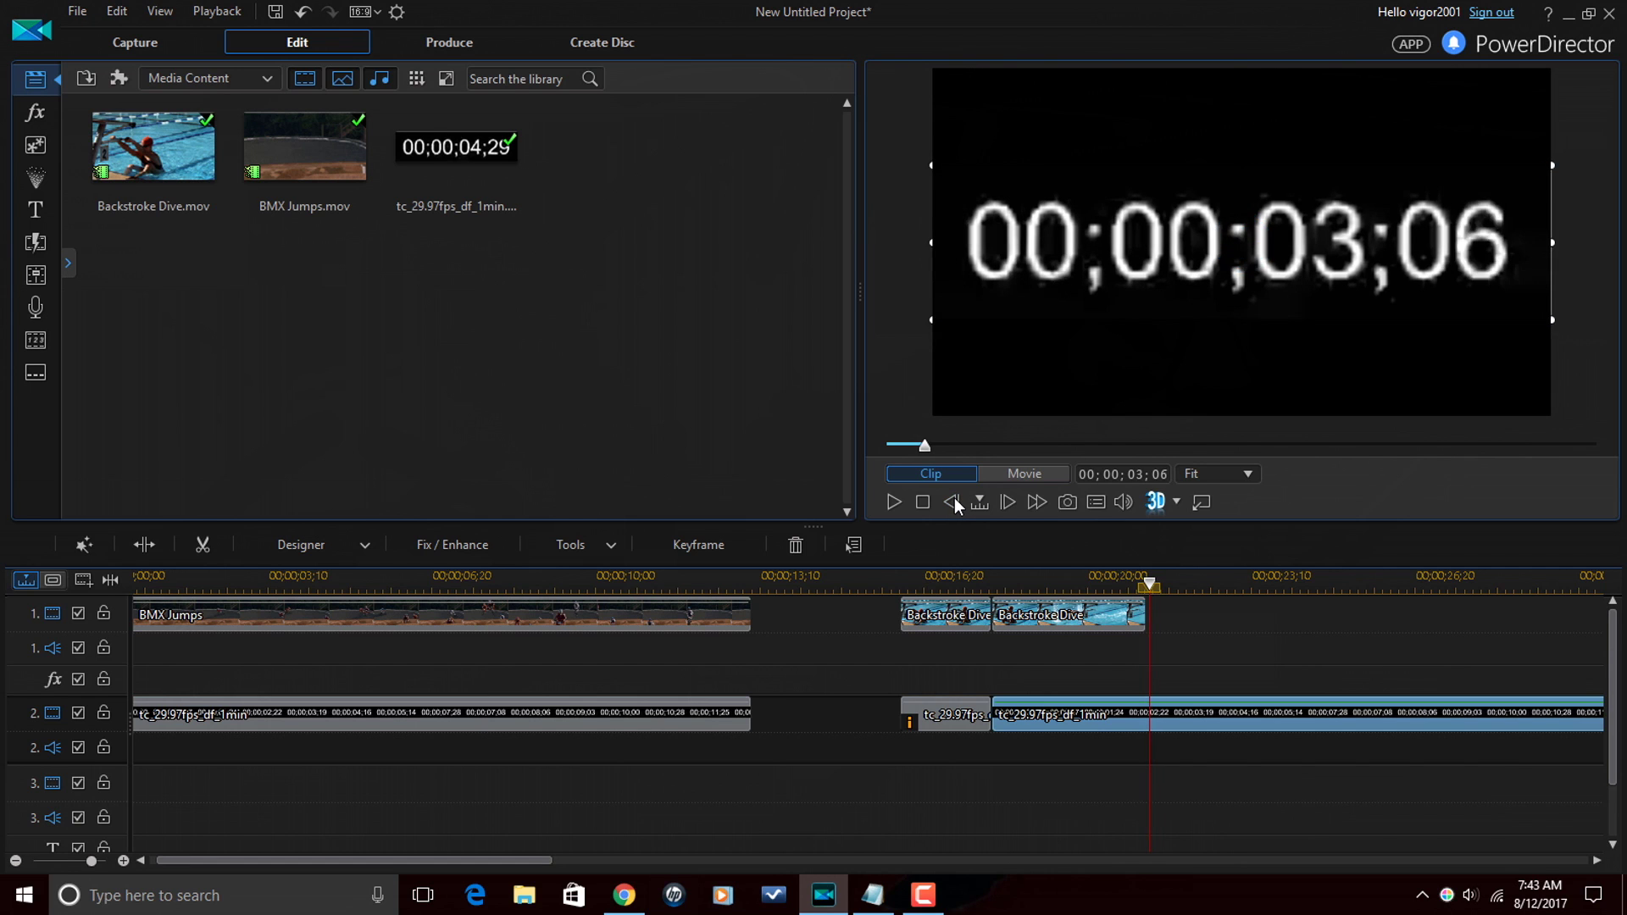
pyautogui.click(953, 498)
pyautogui.click(953, 498)
pyautogui.click(954, 499)
pyautogui.click(953, 498)
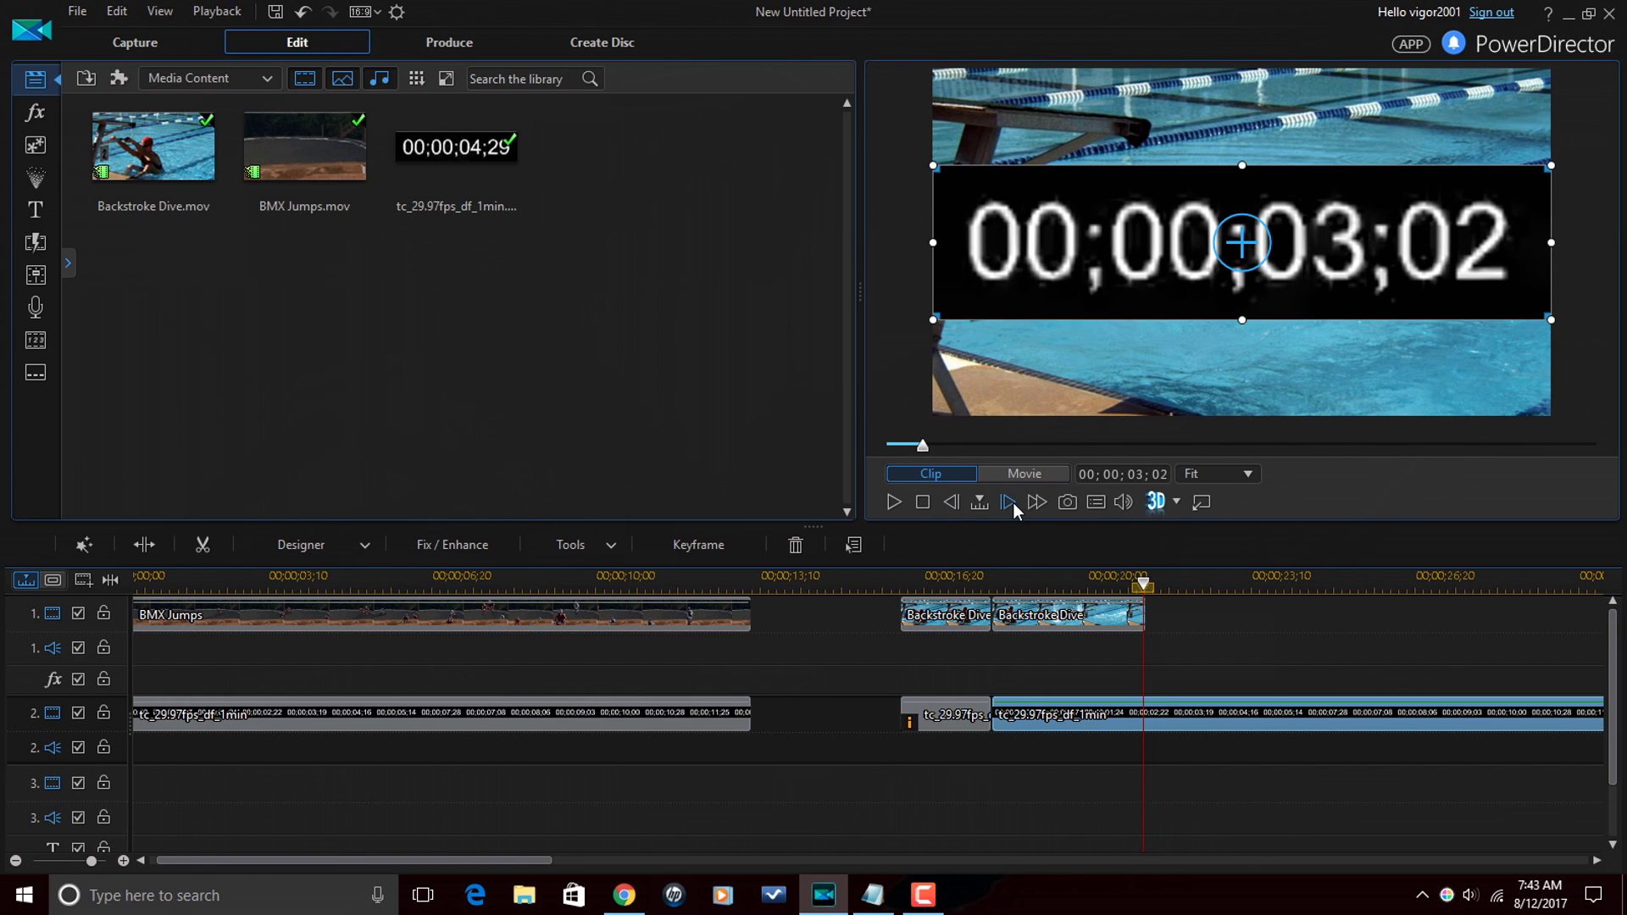
pyautogui.click(1013, 502)
pyautogui.click(1014, 501)
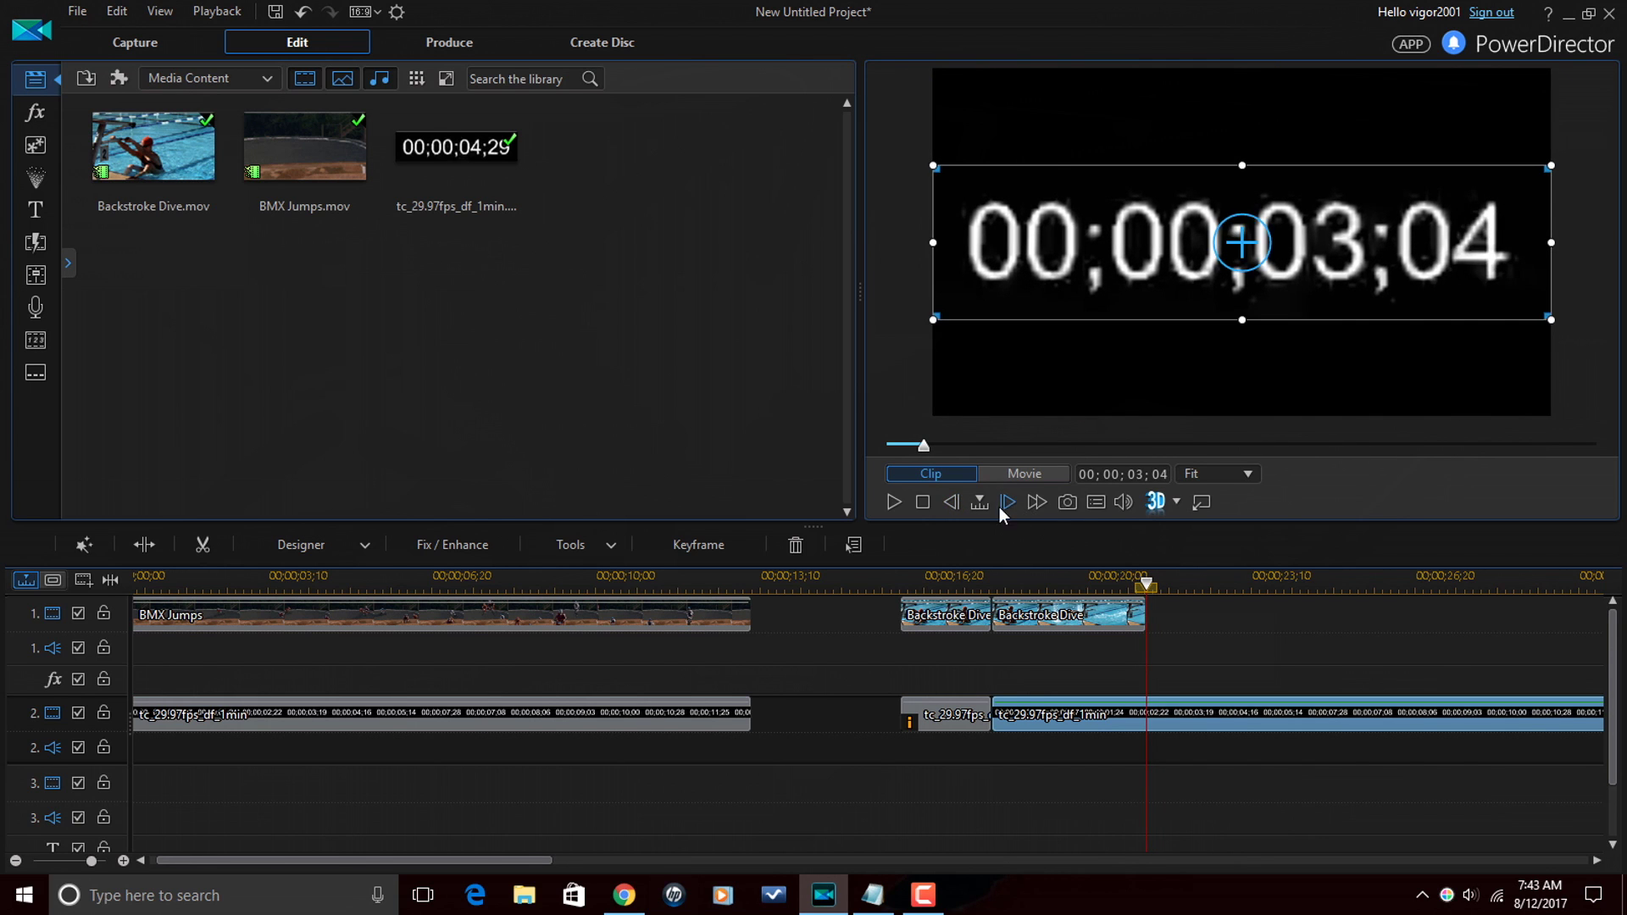
pyautogui.click(954, 501)
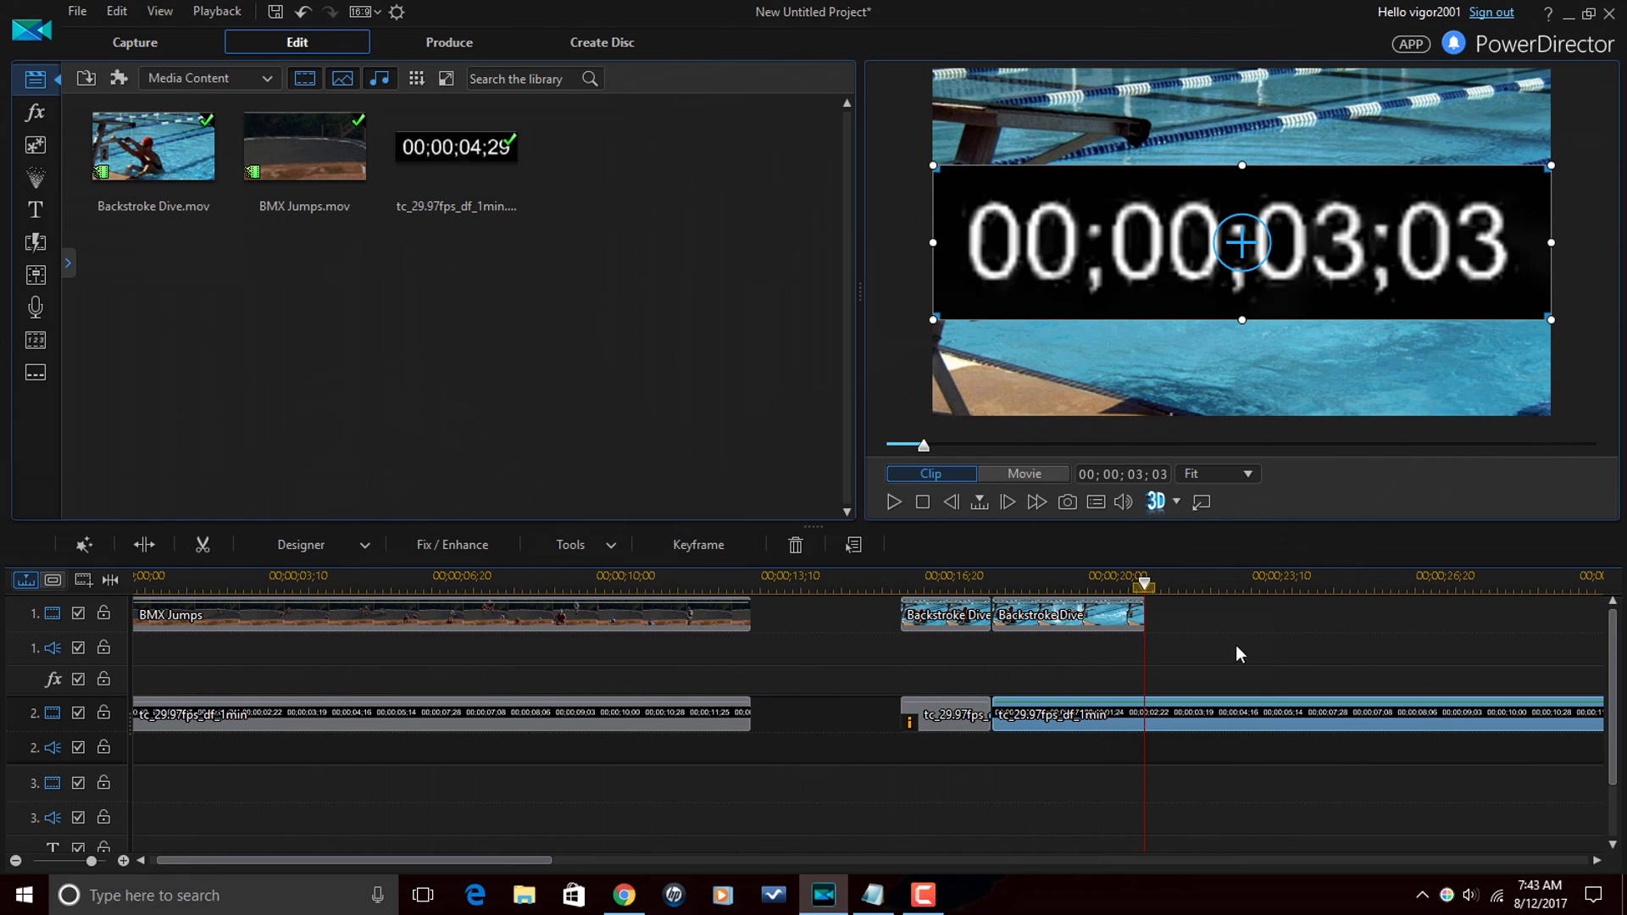
# Step: Split the timecode at the dive's end, delete the overflow, and select the trimmed clip
pyautogui.click(144, 545)
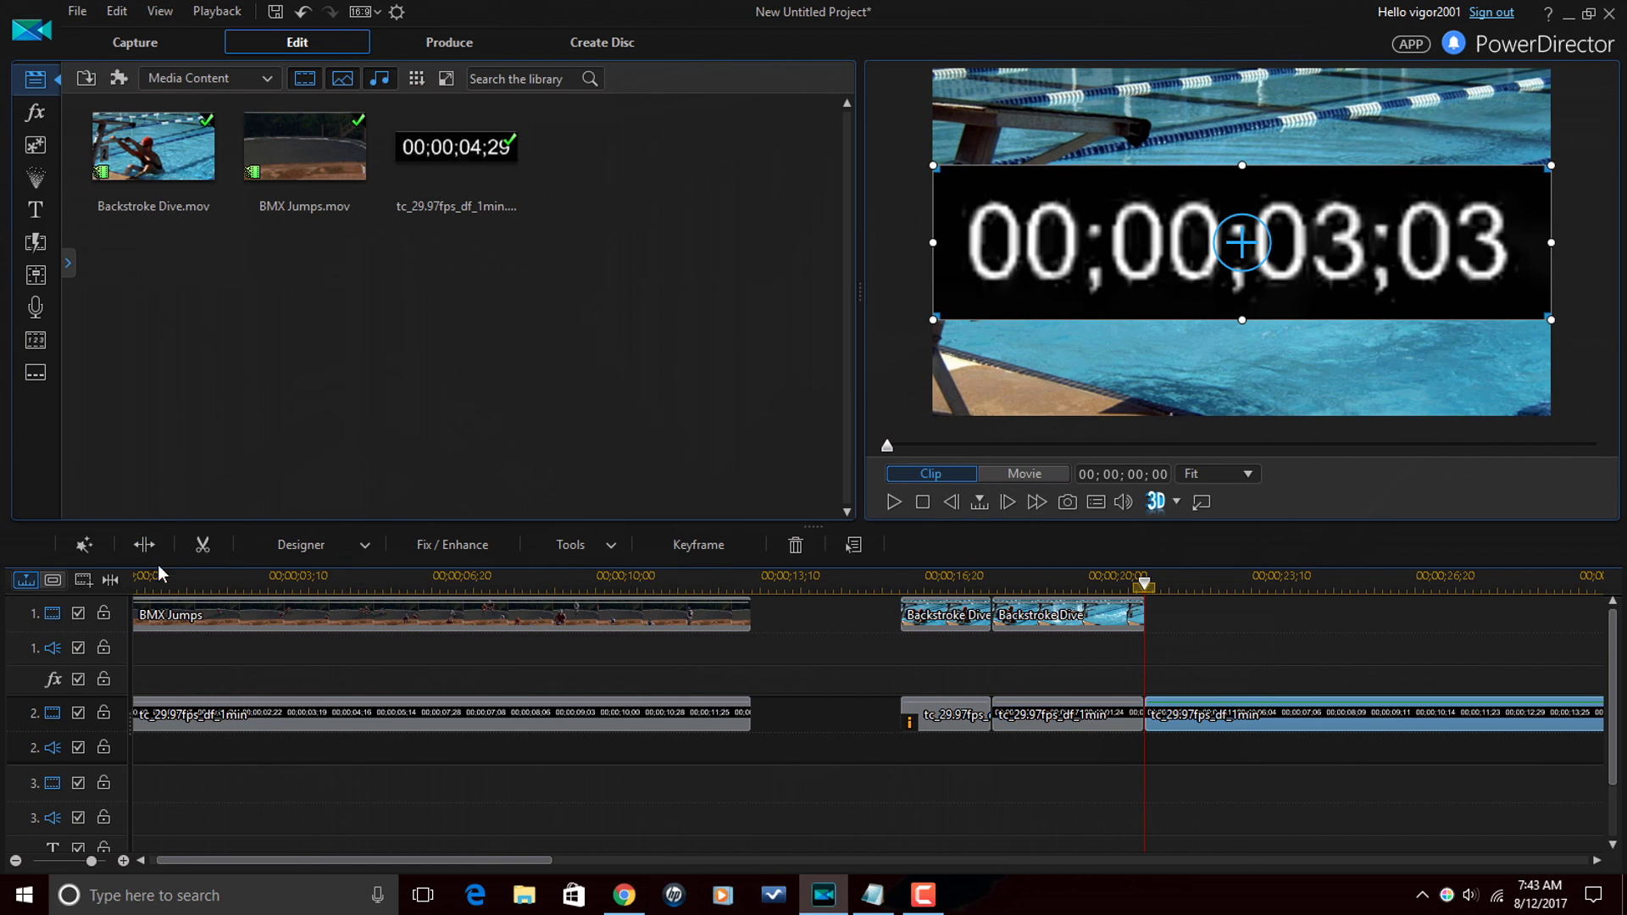
pyautogui.click(796, 547)
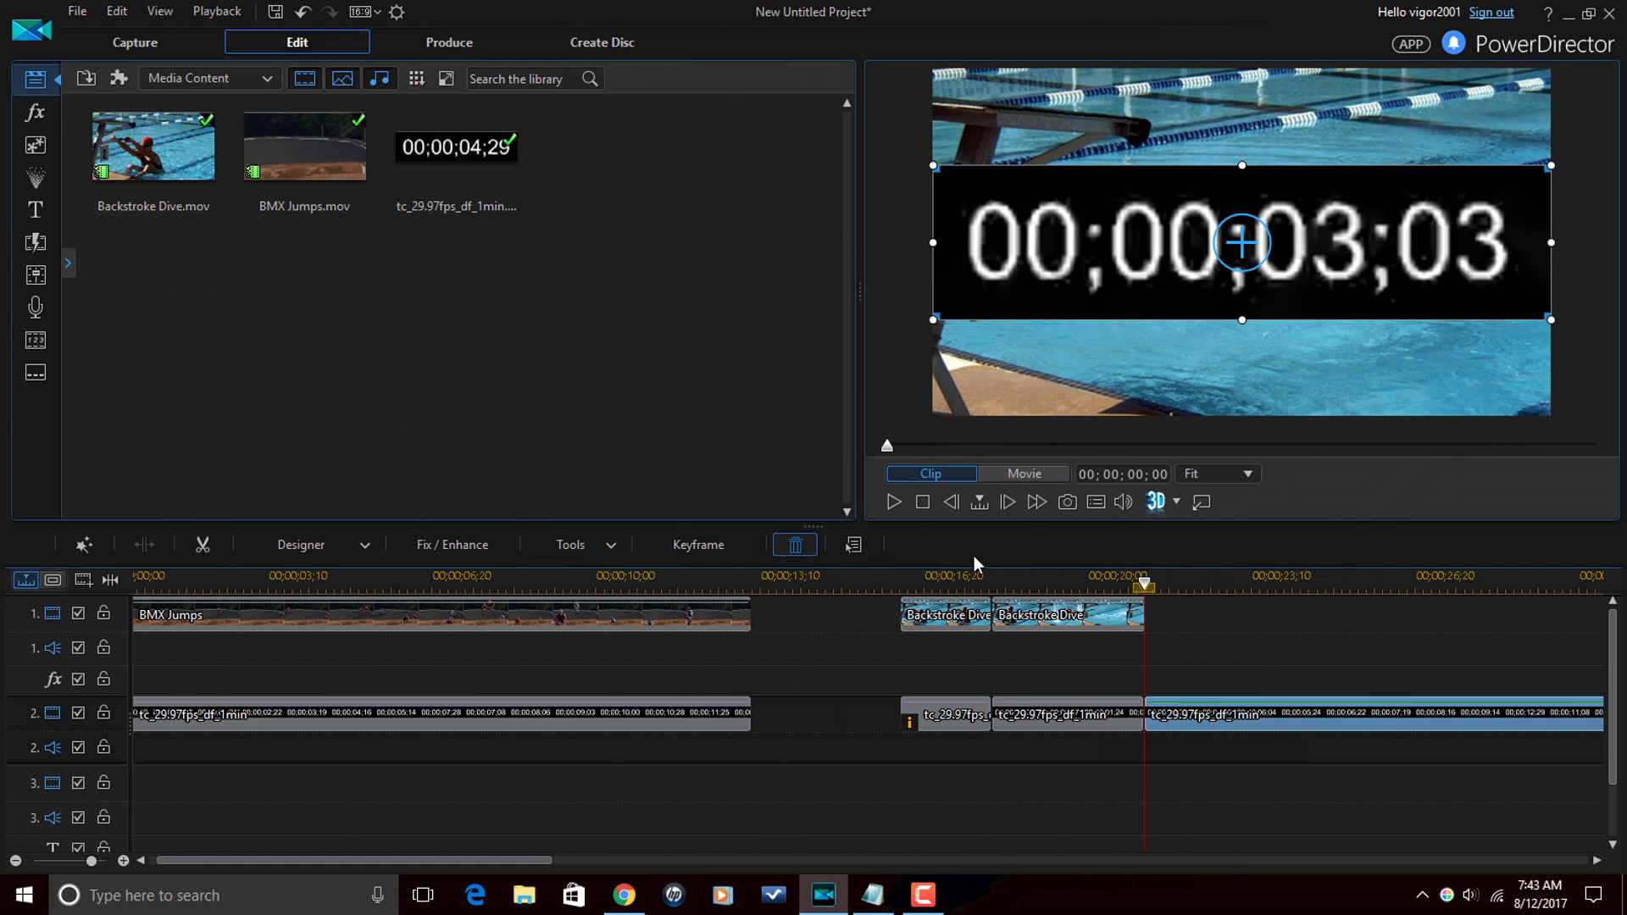
pyautogui.click(1077, 718)
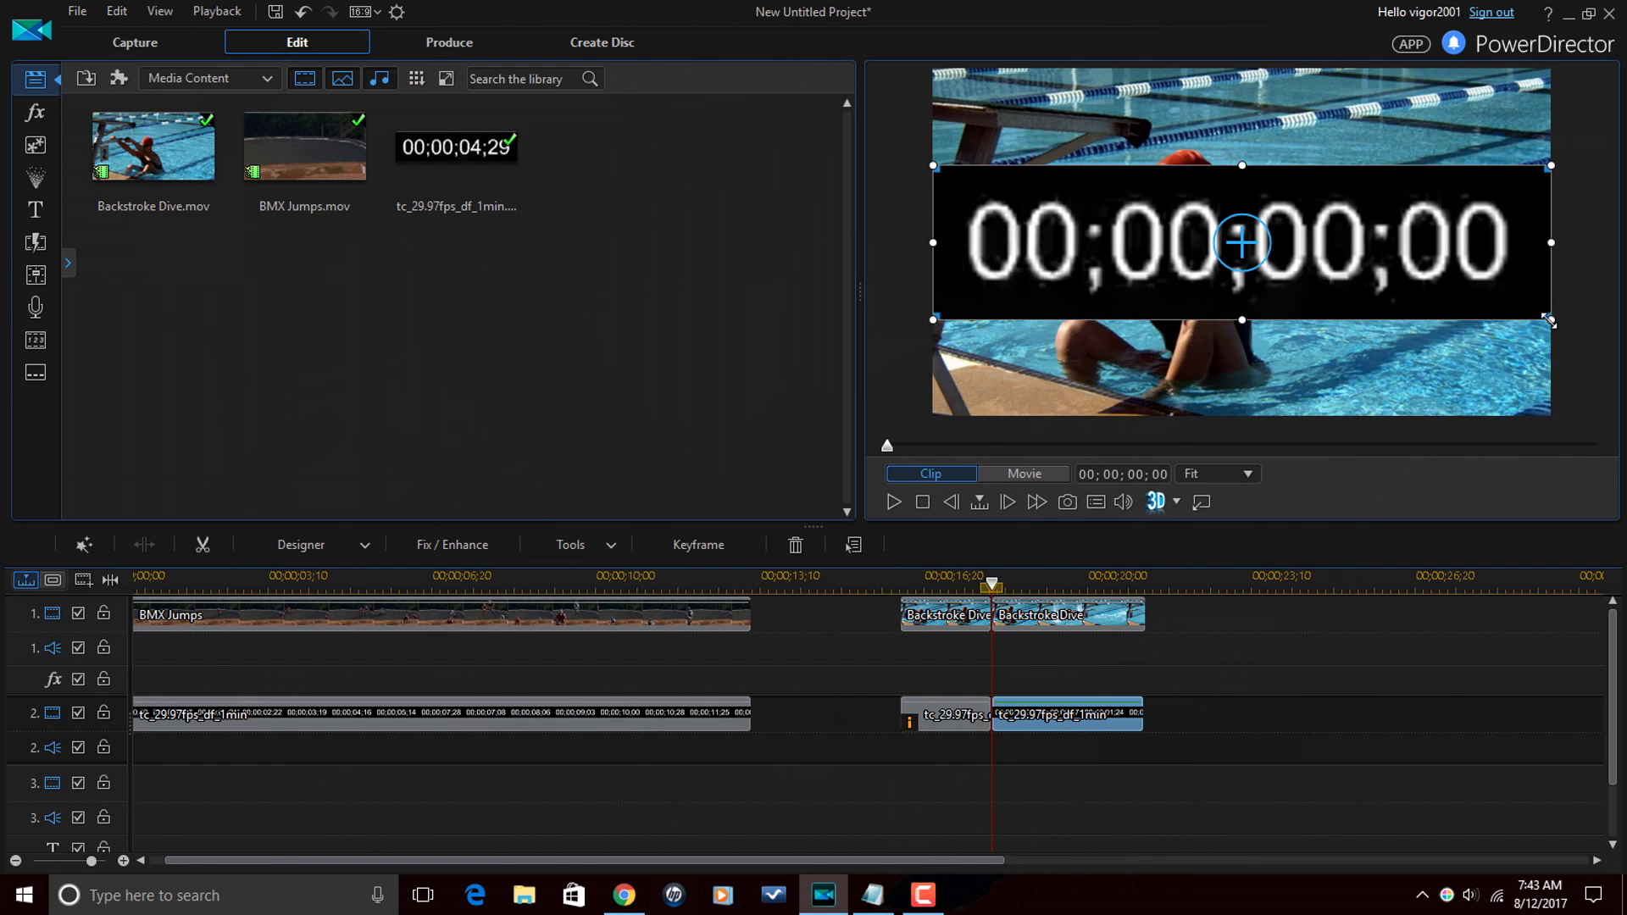
pyautogui.click(1244, 244)
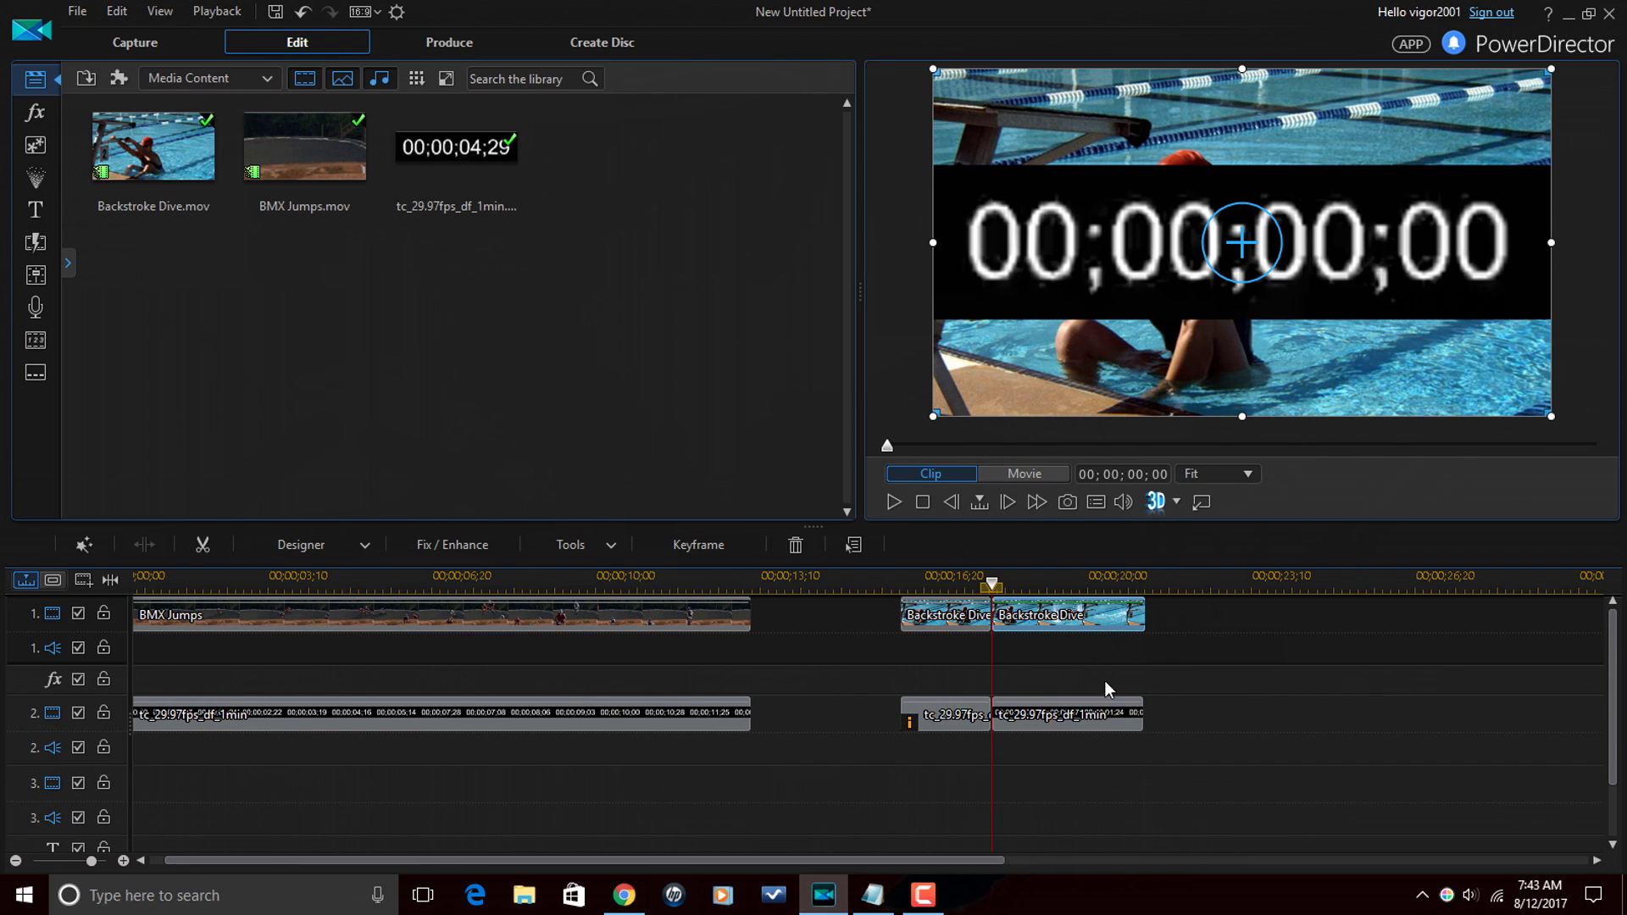
pyautogui.click(1075, 722)
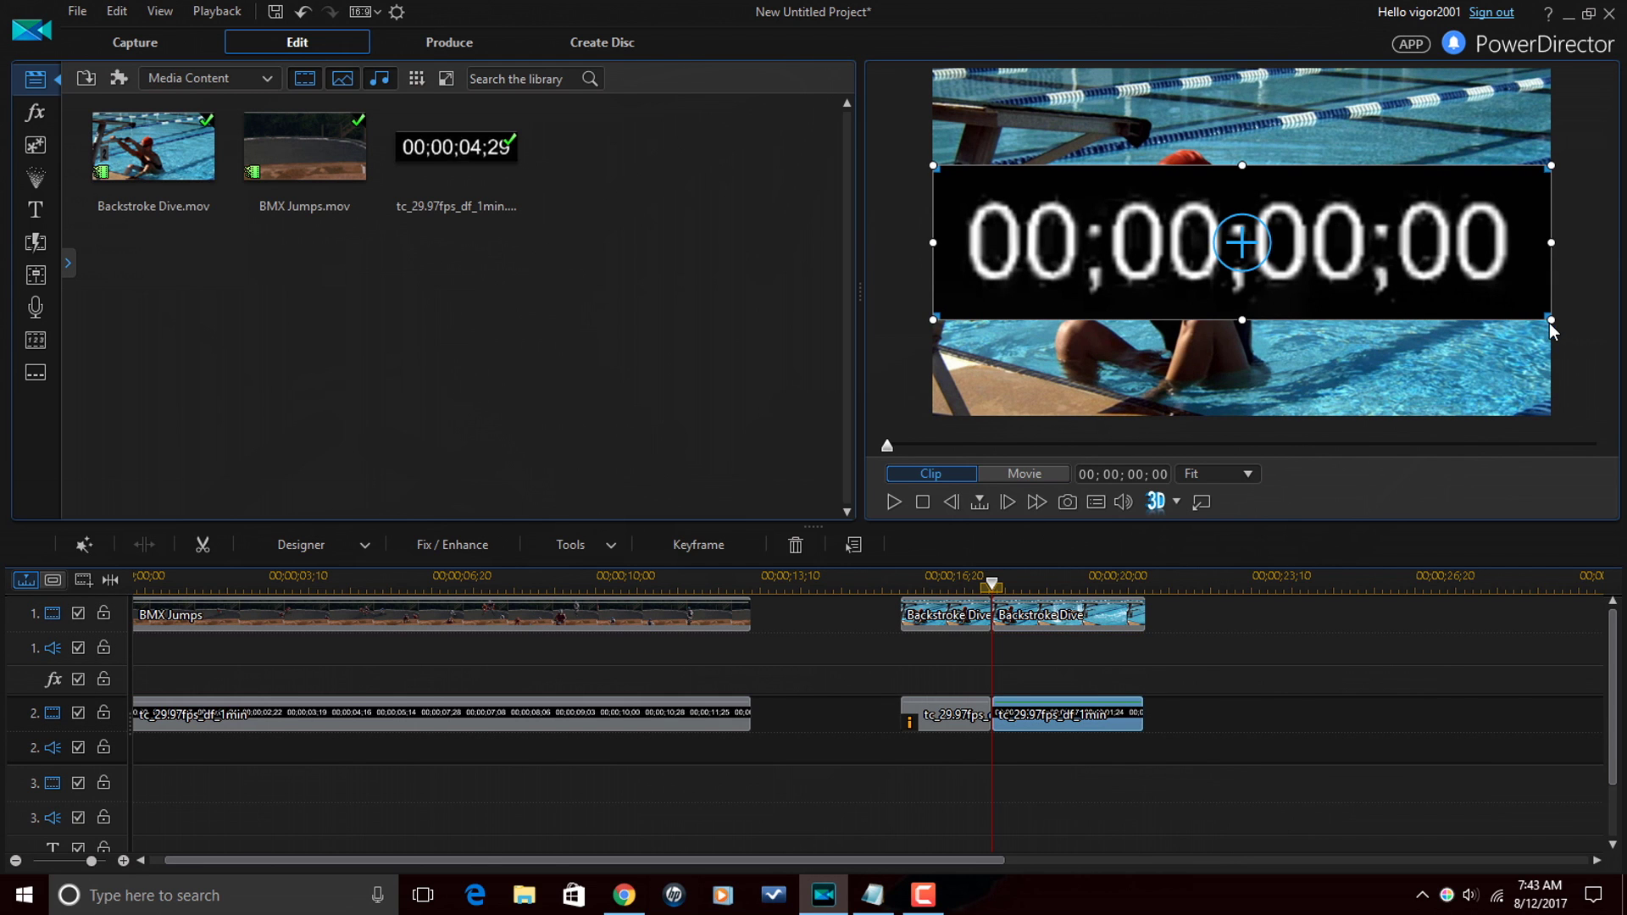
# Step: Shrink the timer overlay toward the upper-right and preview playback from just before the dive clips
pyautogui.moveTo(1516, 318); pyautogui.dragTo(1480, 121)
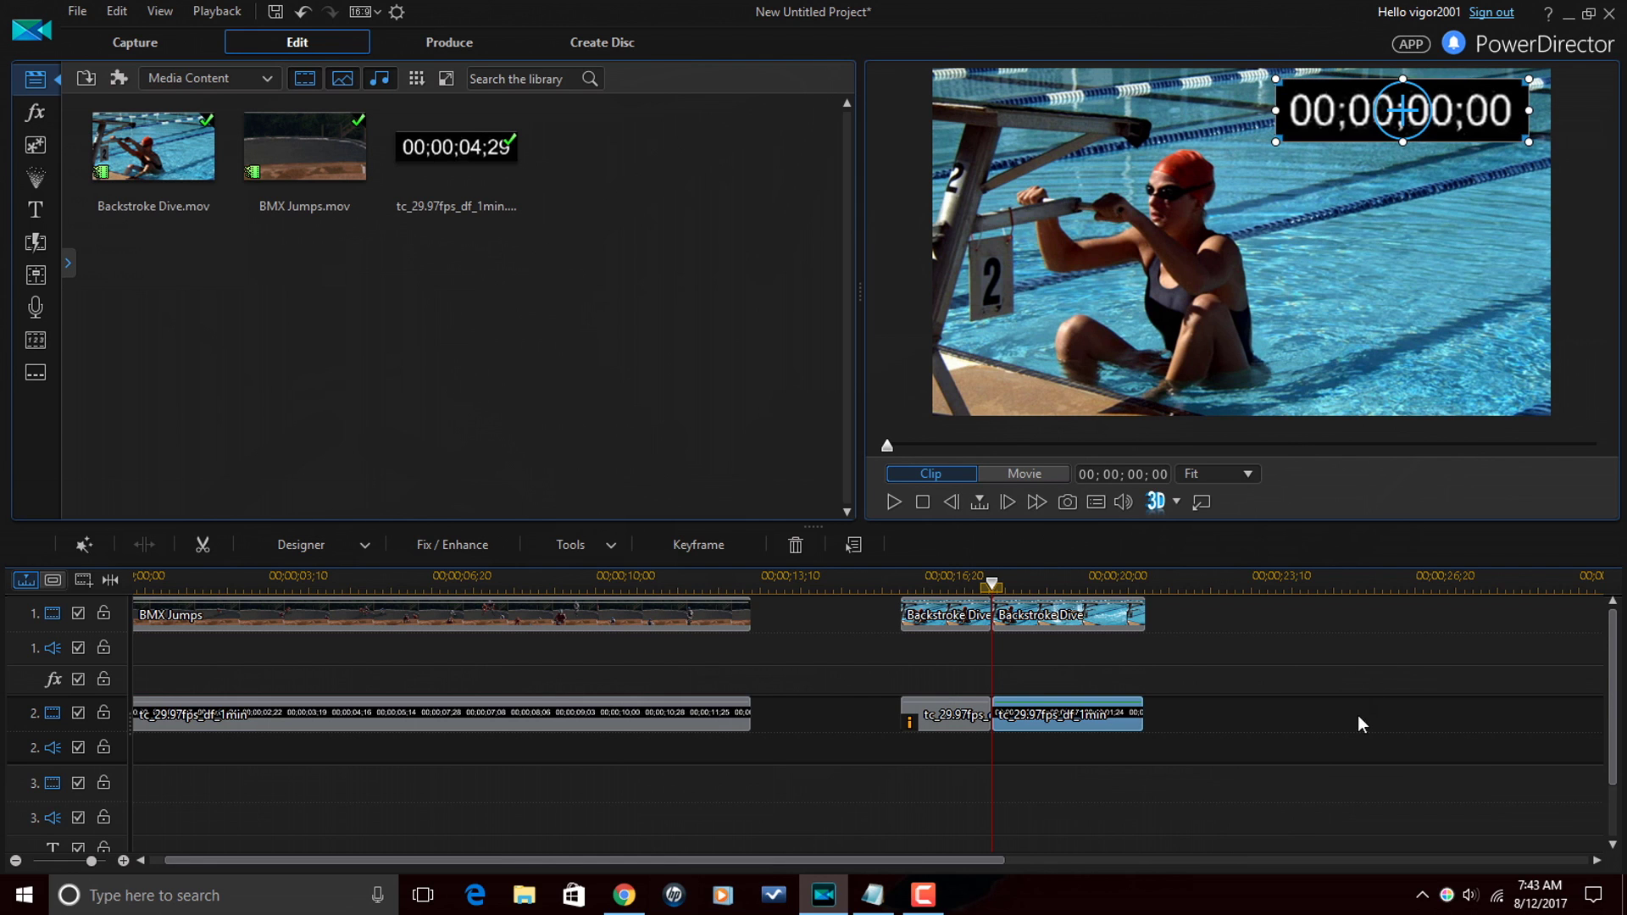
pyautogui.click(894, 583)
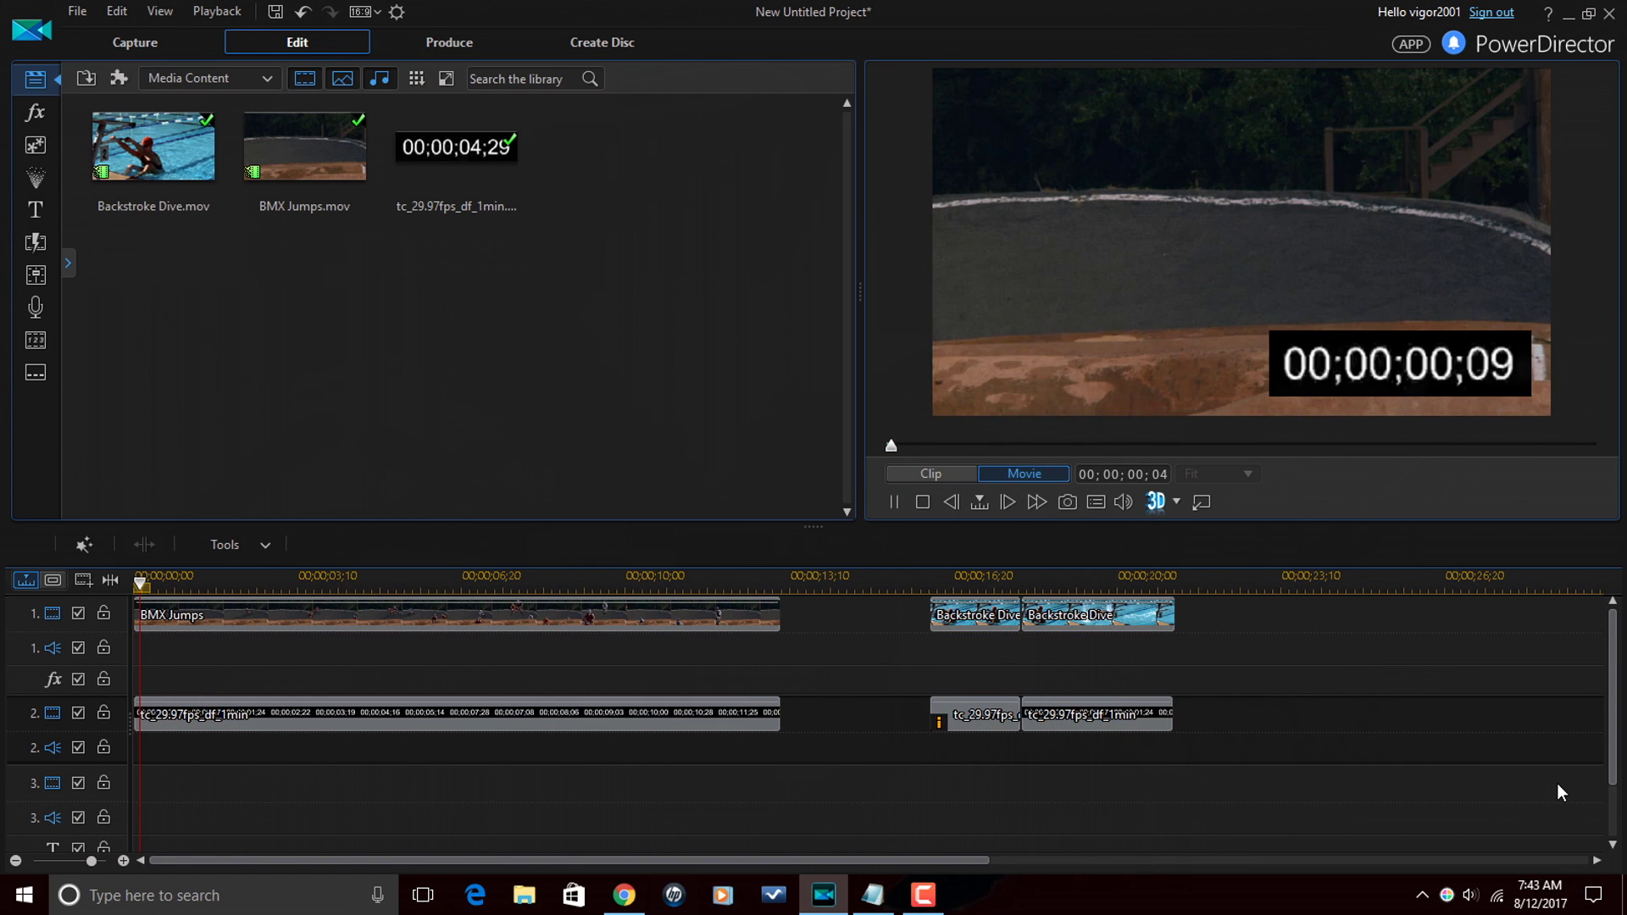
pyautogui.press('space')
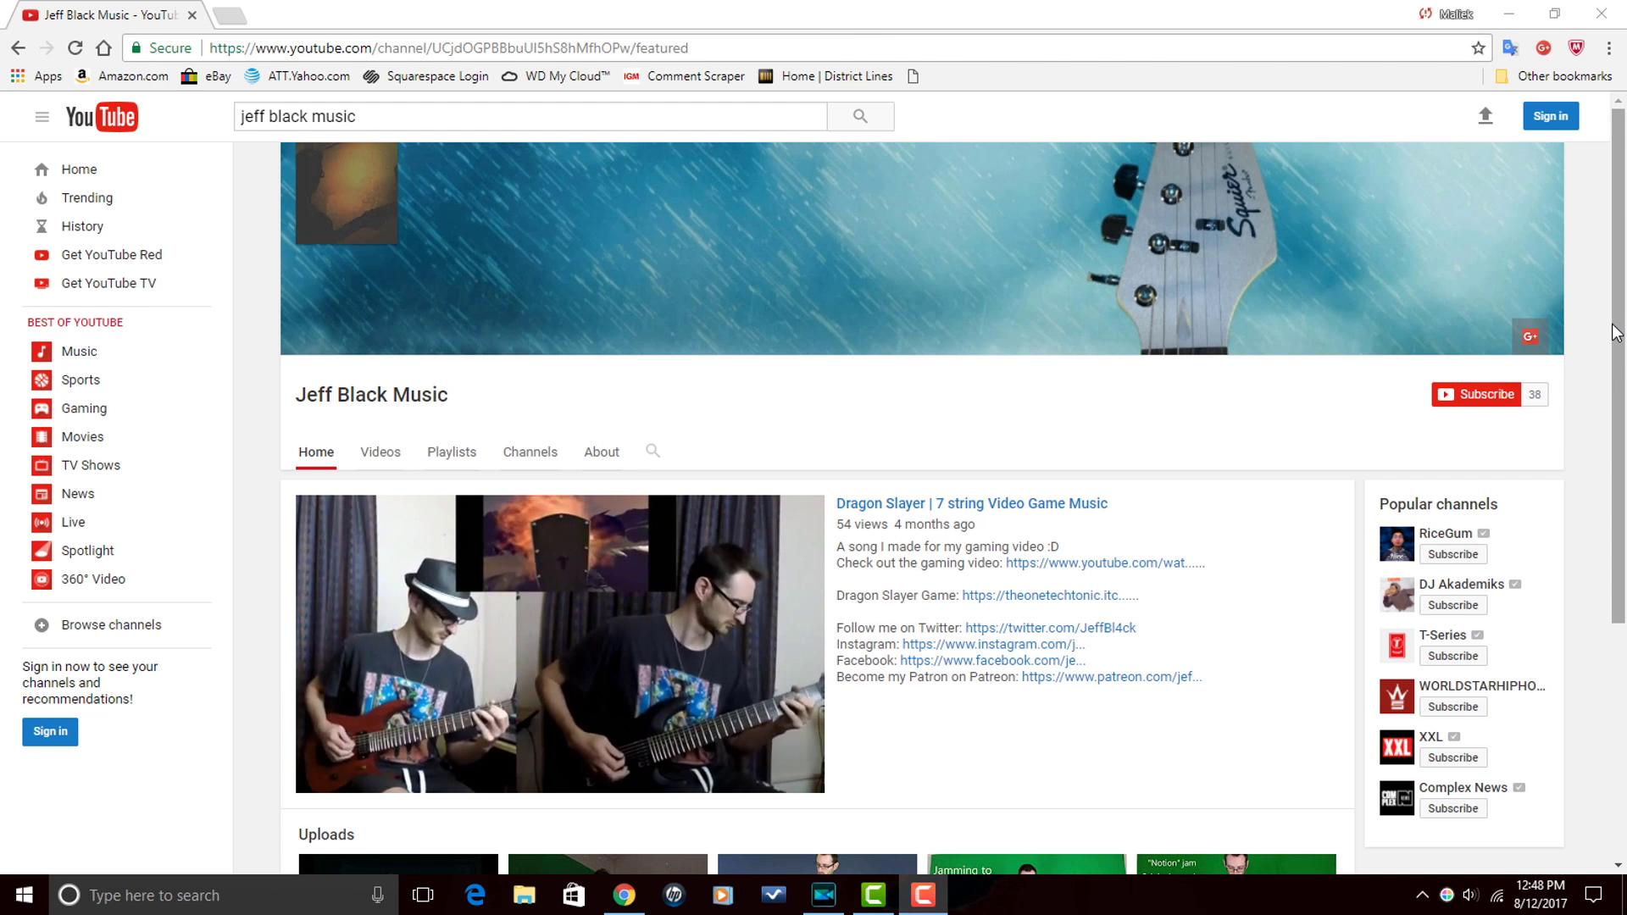
# Step: Scroll the guitar channel page and switch to its Videos list of uploads
pyautogui.moveTo(1614, 332); pyautogui.dragTo(1620, 464)
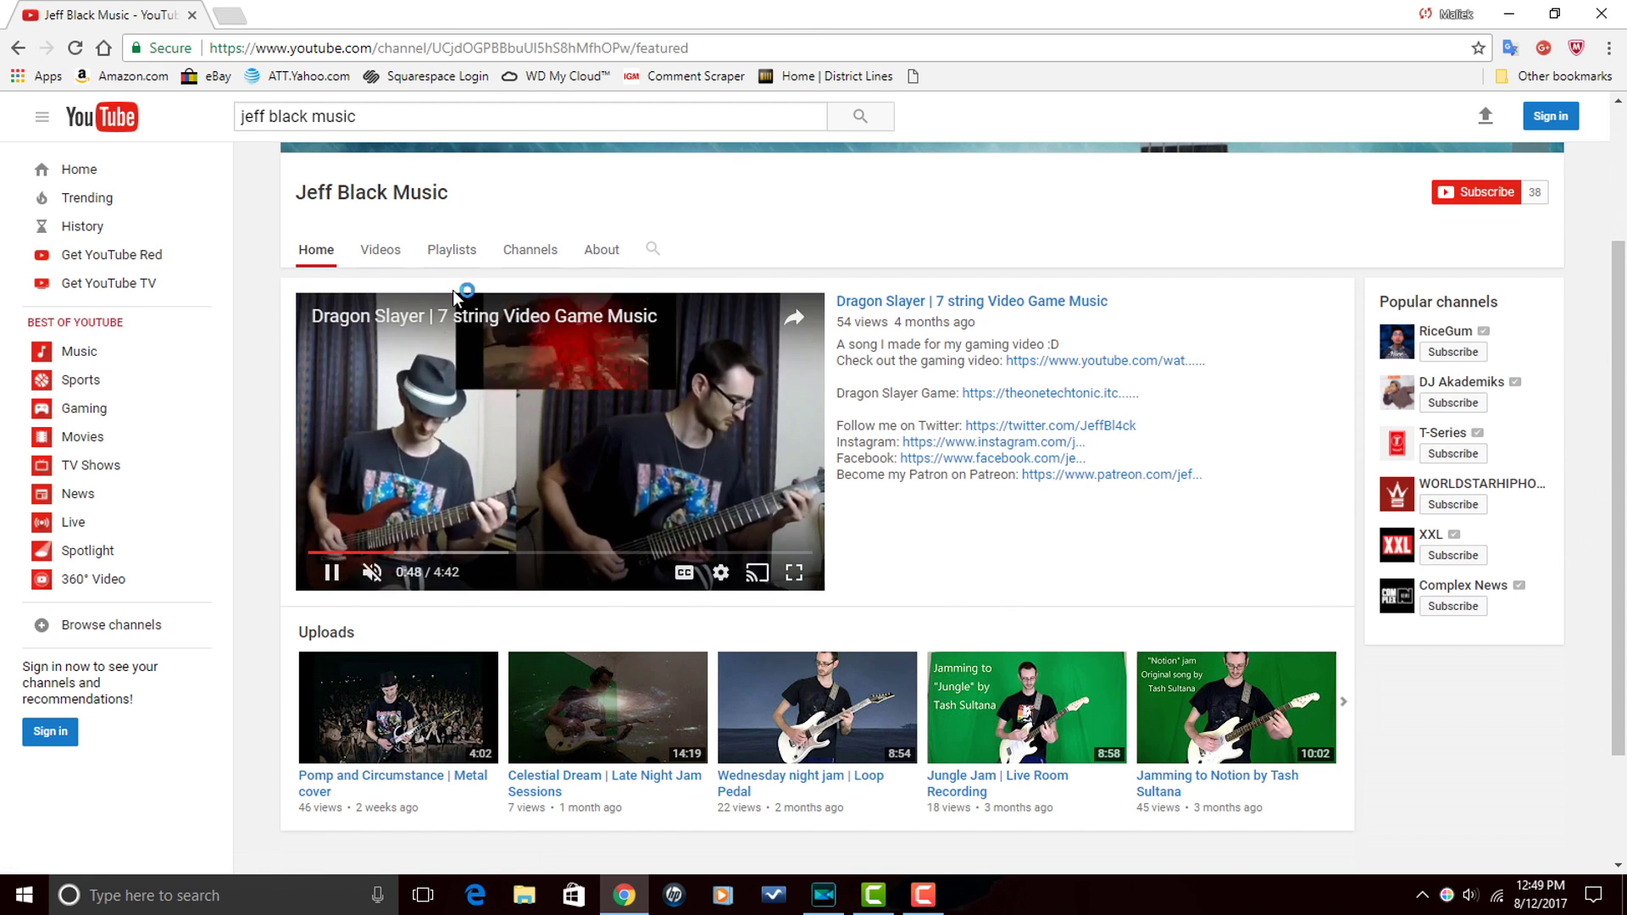
pyautogui.click(392, 265)
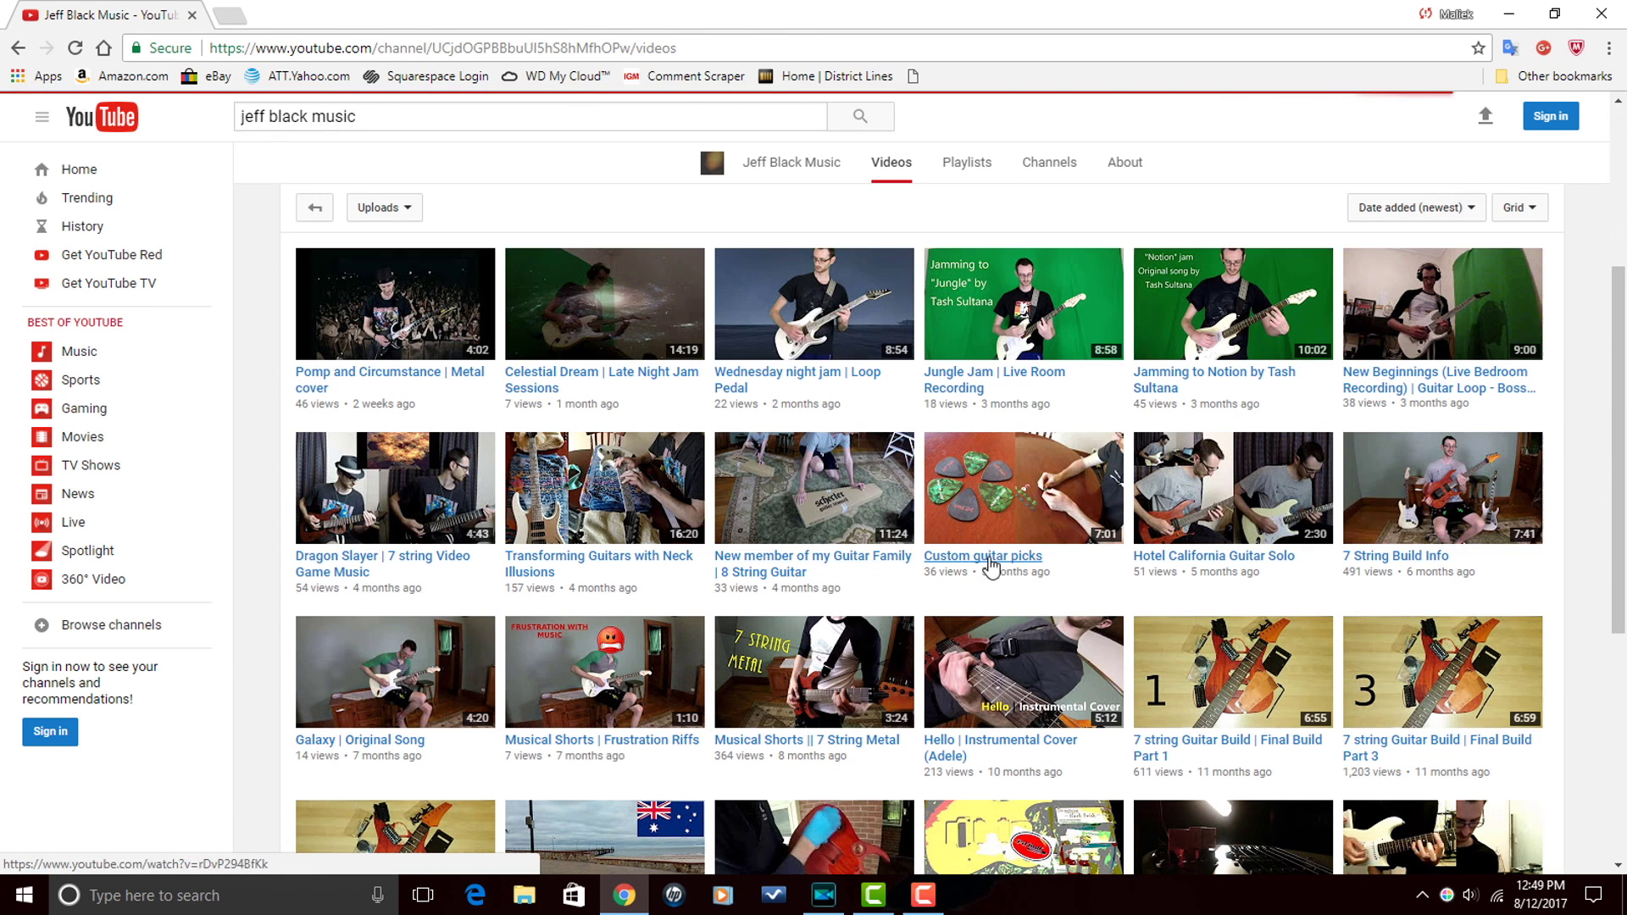